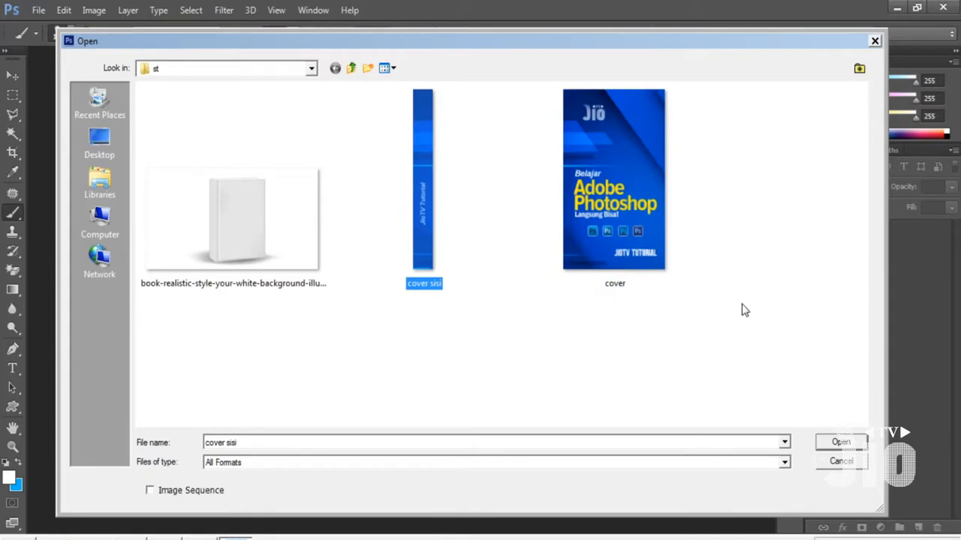
Open the white book mockup, cover sisi and cover images together, and switch to the book mockup document.
click(600, 219)
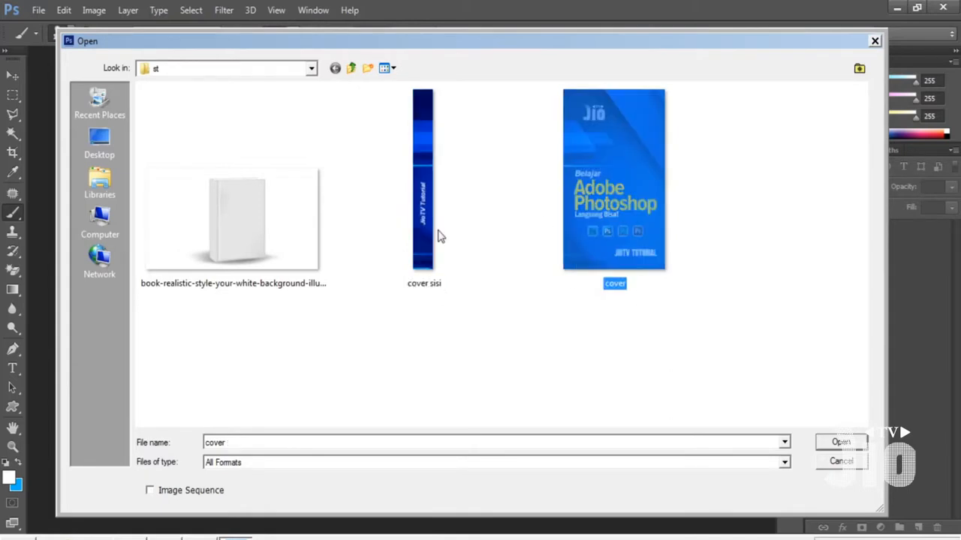
click(435, 235)
click(590, 244)
click(423, 247)
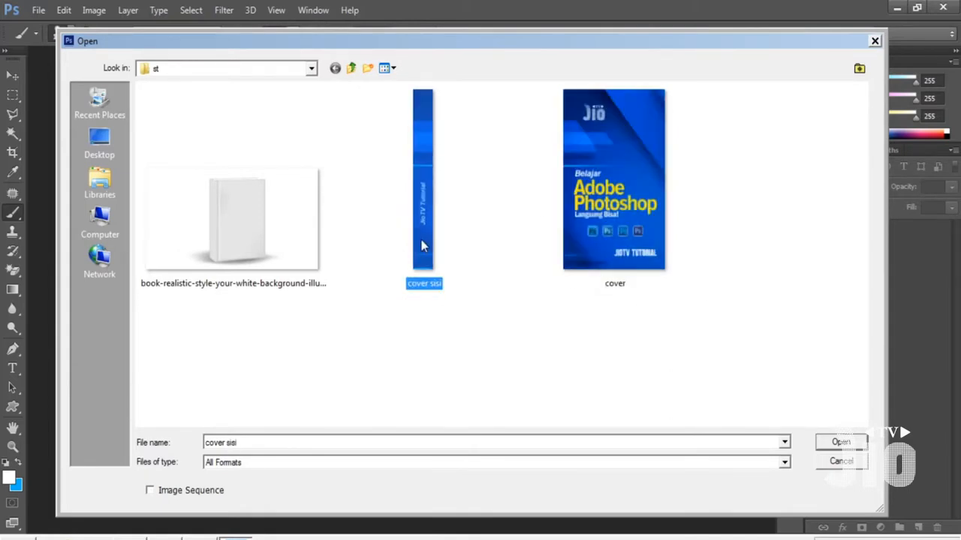
click(616, 240)
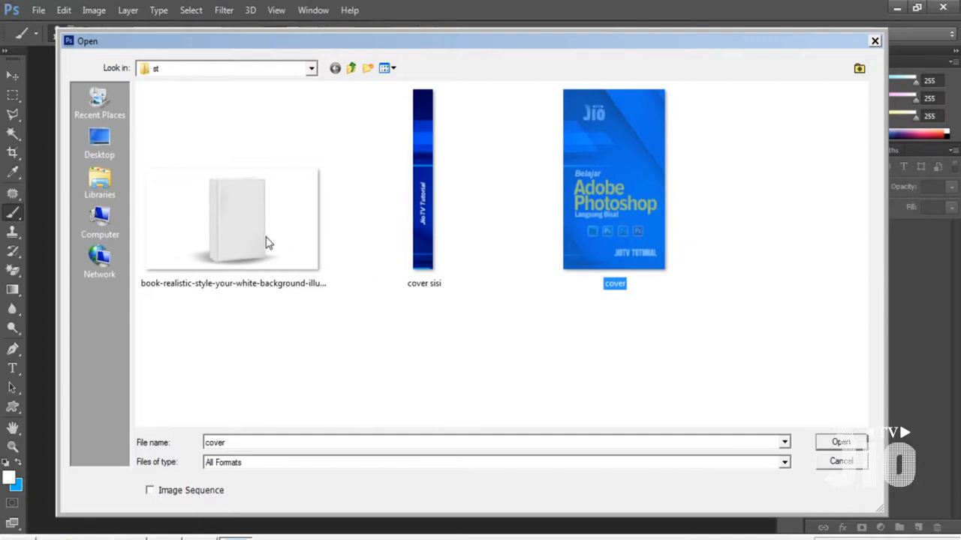
click(266, 239)
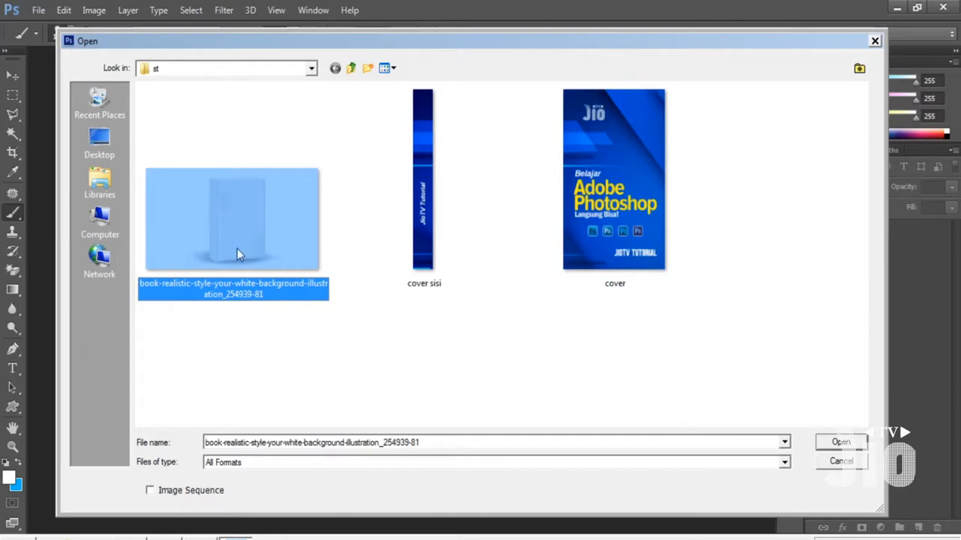
ctrl+click(424, 185)
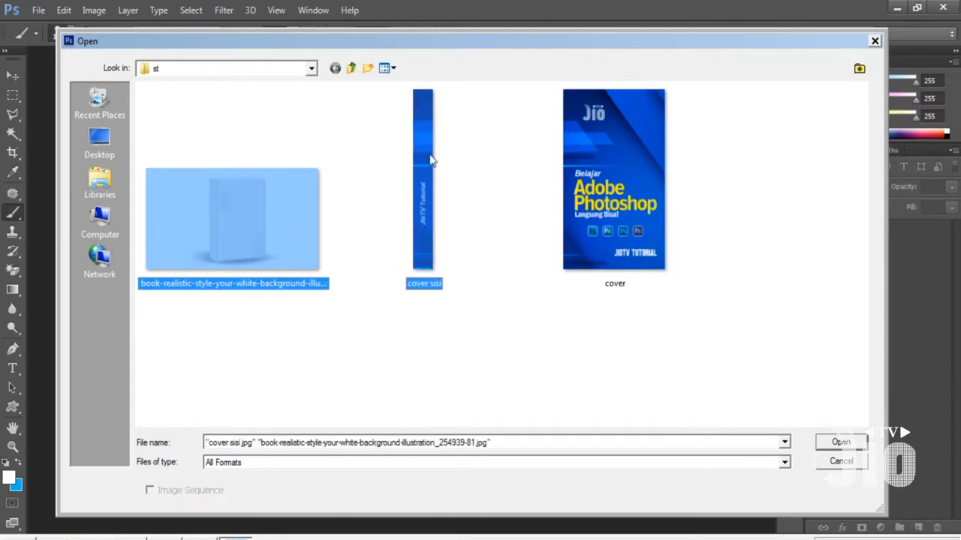
ctrl+click(628, 221)
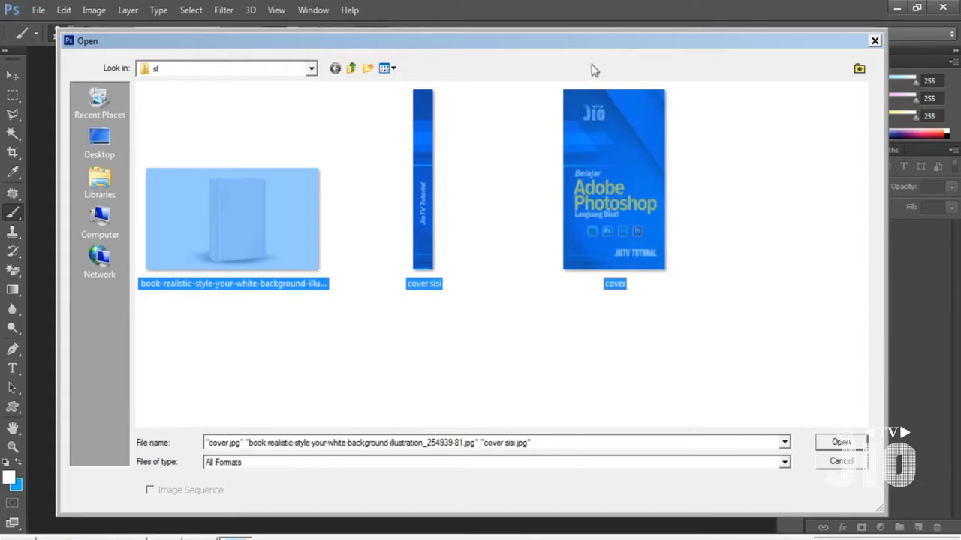
click(854, 445)
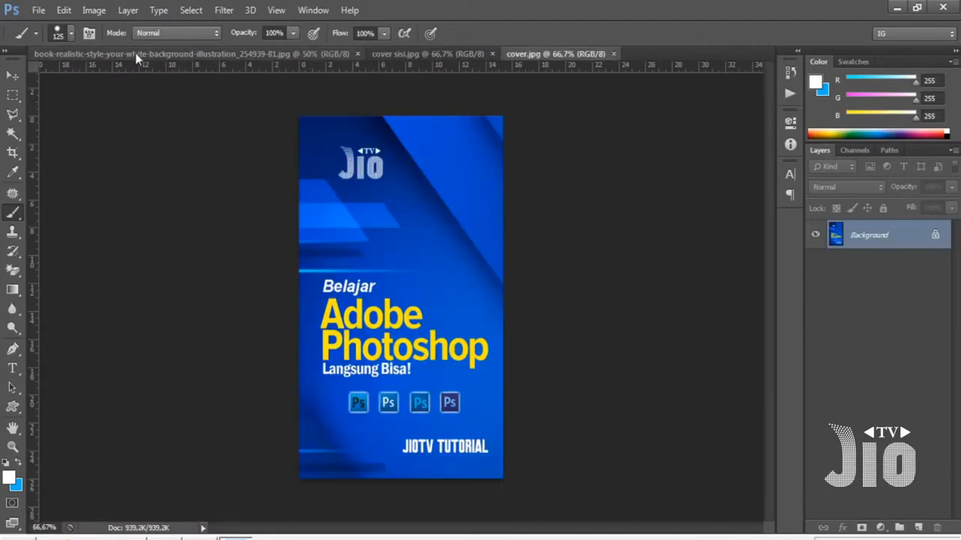
click(127, 51)
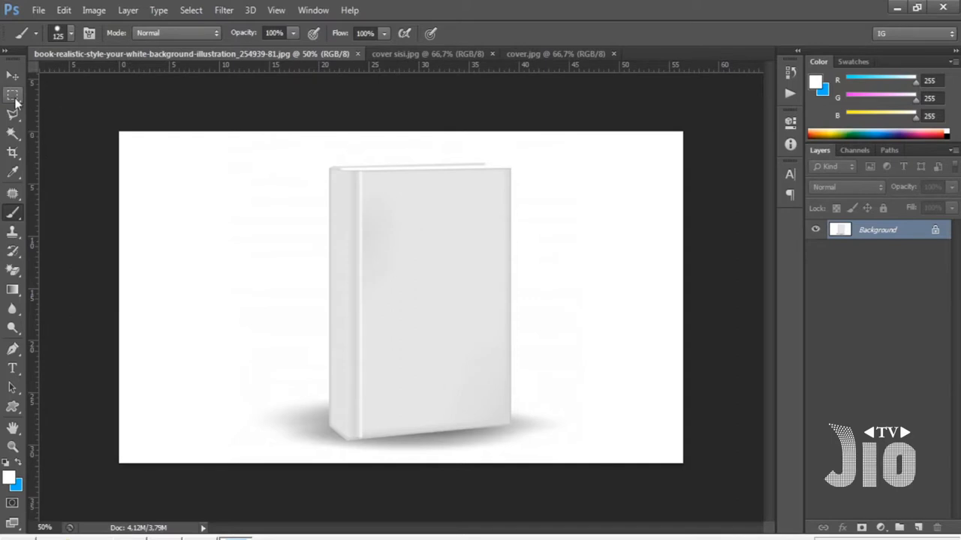
Set the foreground colour to 9c0303 and activate the Brush tool.
click(10, 477)
text(9c0303)
click(944, 103)
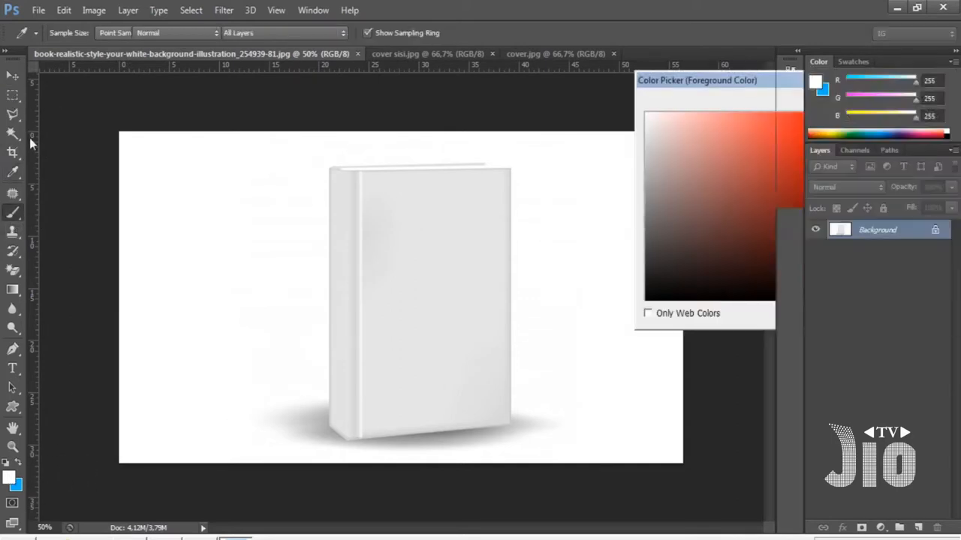
right_click(16, 216)
click(45, 213)
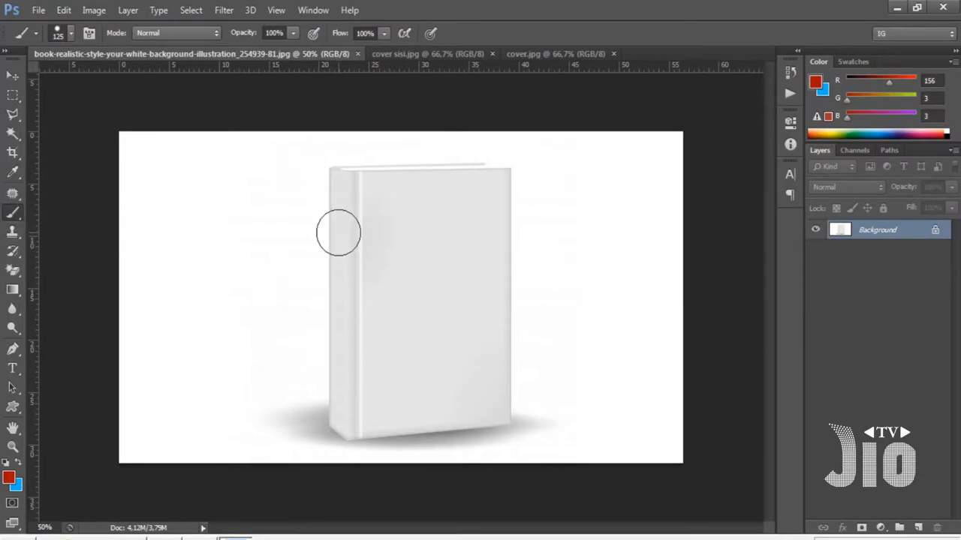
Reduce the brush size to 10 and paint rough red outlines around the book's front cover and spine.
key(bracketleft)
key(bracketleft)
key(bracketleft)
key(bracketleft)
key(bracketleft)
key(bracketleft)
key(bracketleft)
mouse_move(511, 165)
mouse_down()
mouse_move(358, 166)
mouse_move(349, 449)
mouse_move(498, 459)
mouse_move(523, 259)
mouse_move(523, 163)
mouse_up()
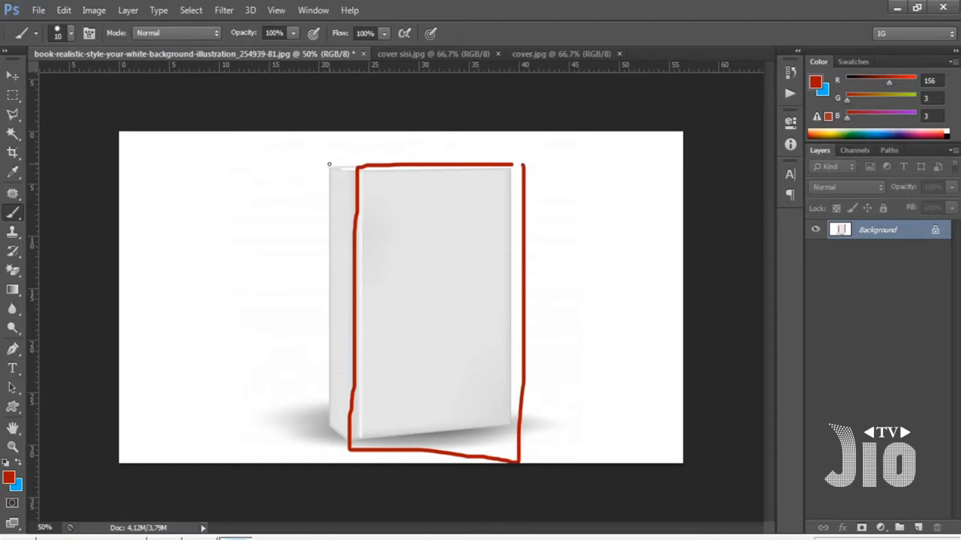
drag(359, 165, 322, 165)
mouse_move(358, 220)
mouse_down()
mouse_move(355, 446)
mouse_move(322, 452)
mouse_move(334, 305)
mouse_move(324, 170)
mouse_up()
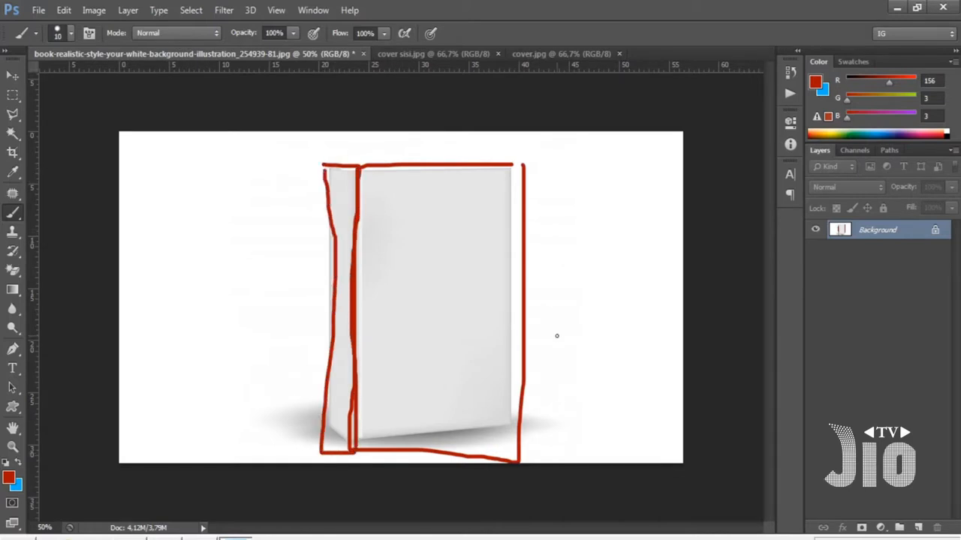
Undo all the red brush strokes around the front cover and spine.
key(ctrl+alt+z)
key(ctrl+alt+z)
key(ctrl+alt+z)
key(ctrl+alt+z)
key(ctrl+alt+z)
key(ctrl+alt+z)
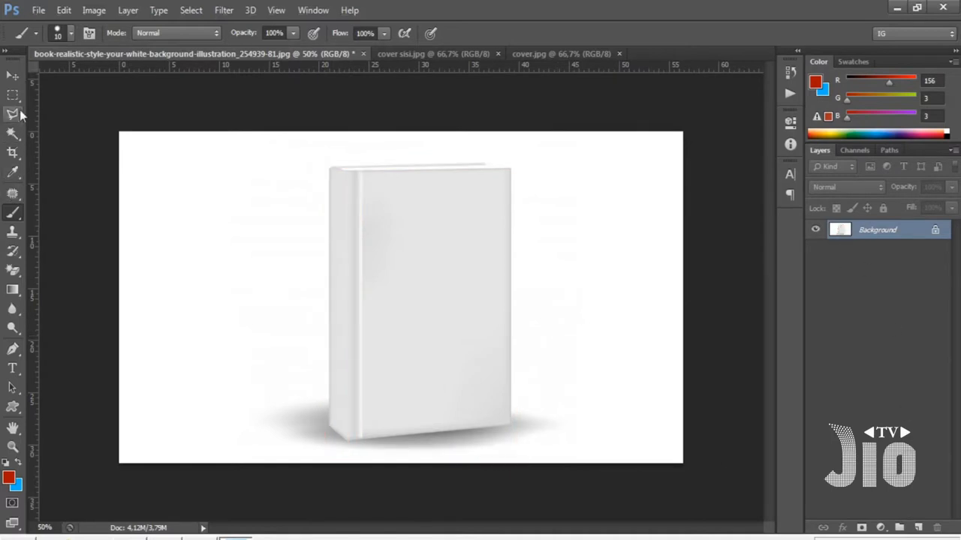
Start a Polygonal Lasso outline of the front cover, tracing its outer edge from the upper right corner to the lower right corner.
drag(12, 115, 55, 129)
drag(12, 349, 60, 357)
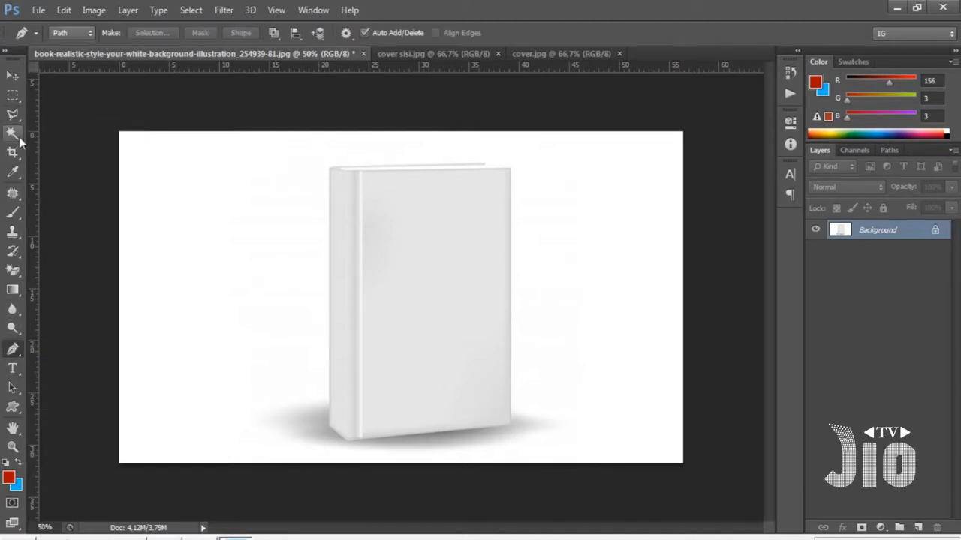
drag(12, 114, 48, 125)
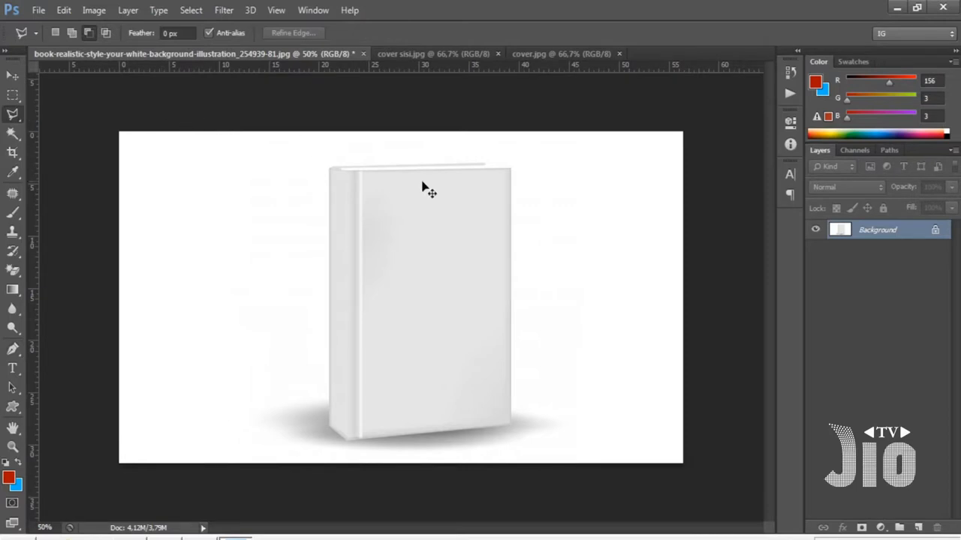
key(ctrl+plus)
key(ctrl+plus)
key(ctrl+plus)
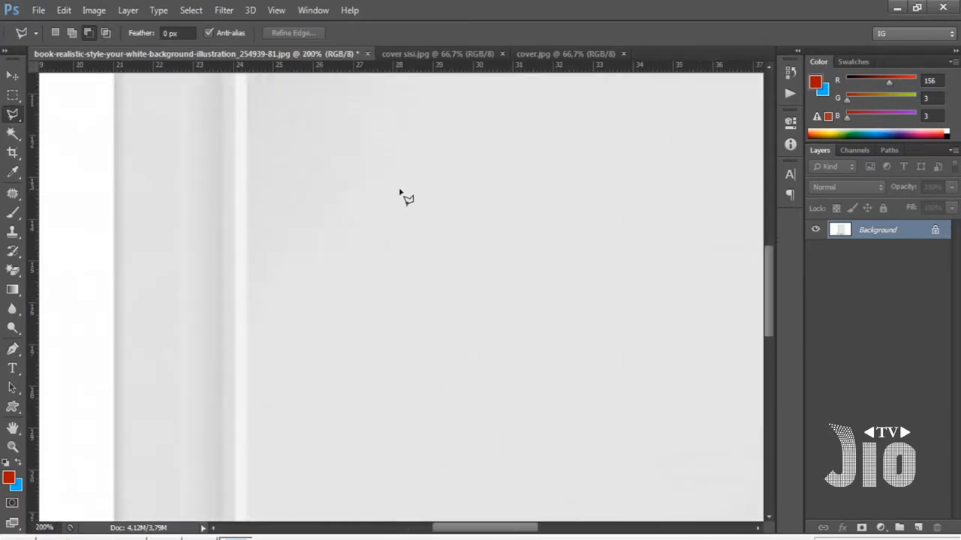
drag(388, 241, 379, 503)
drag(355, 197, 331, 280)
mouse_move(669, 174)
mouse_down()
mouse_move(457, 219)
mouse_move(422, 195)
mouse_up()
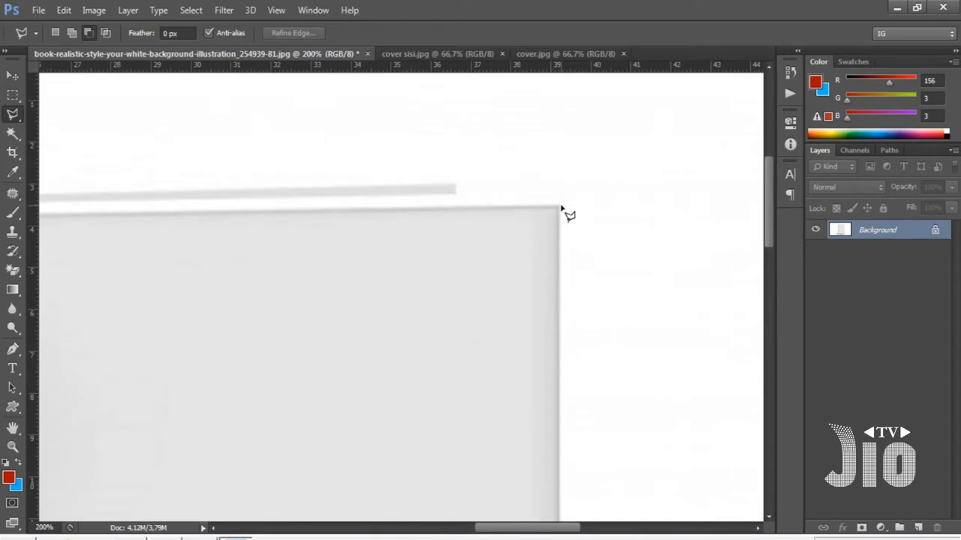
click(561, 207)
mouse_move(563, 386)
mouse_down()
mouse_move(585, 215)
mouse_move(607, 317)
mouse_move(579, 136)
mouse_up()
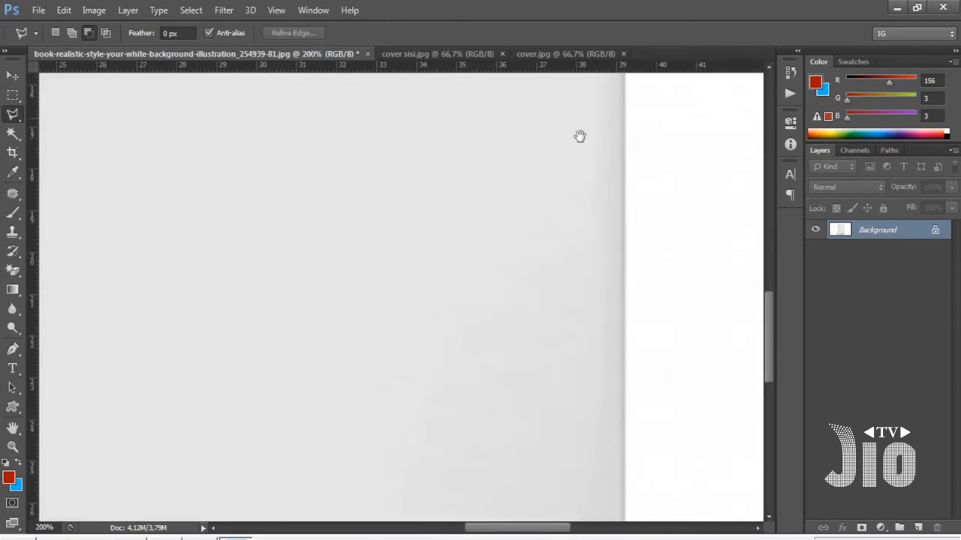
scroll(590, 213, down, 5)
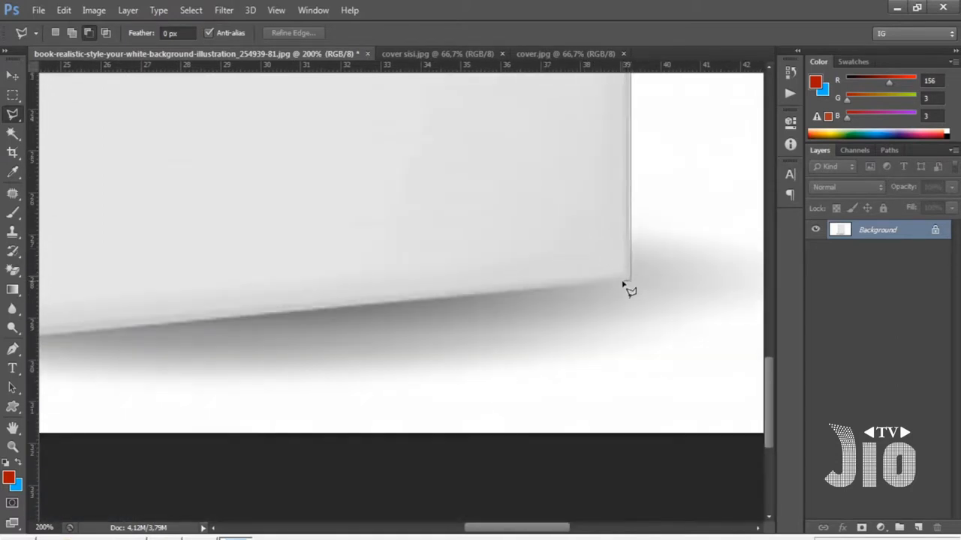
click(624, 284)
Complete the front cover selection along its bottom edge, up the spine fold and back across the top edge.
drag(222, 317, 520, 210)
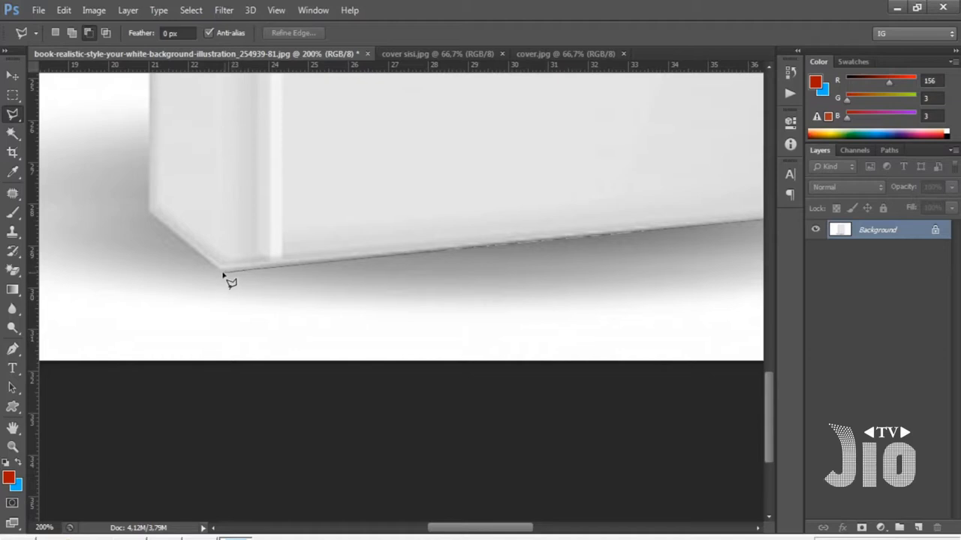
scroll(255, 219, up, 8)
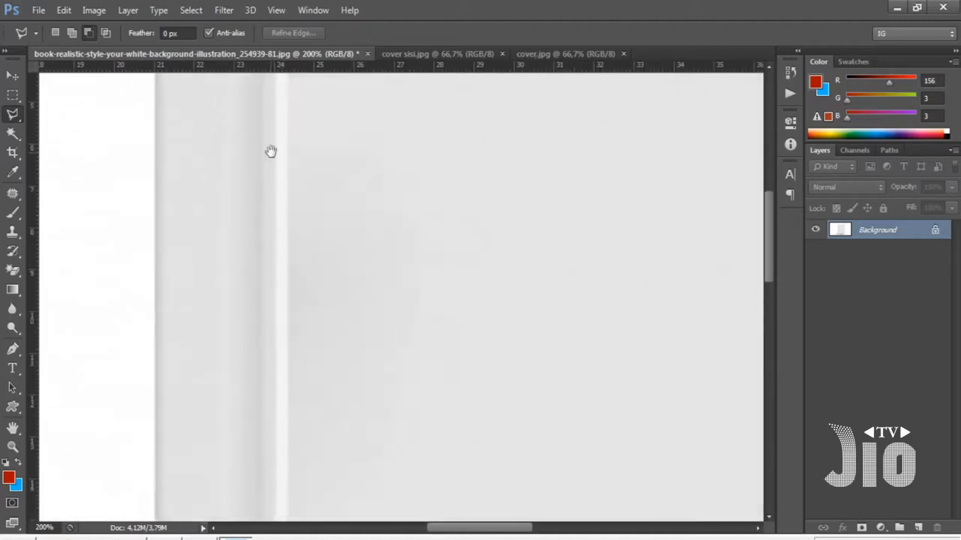
drag(271, 152, 253, 193)
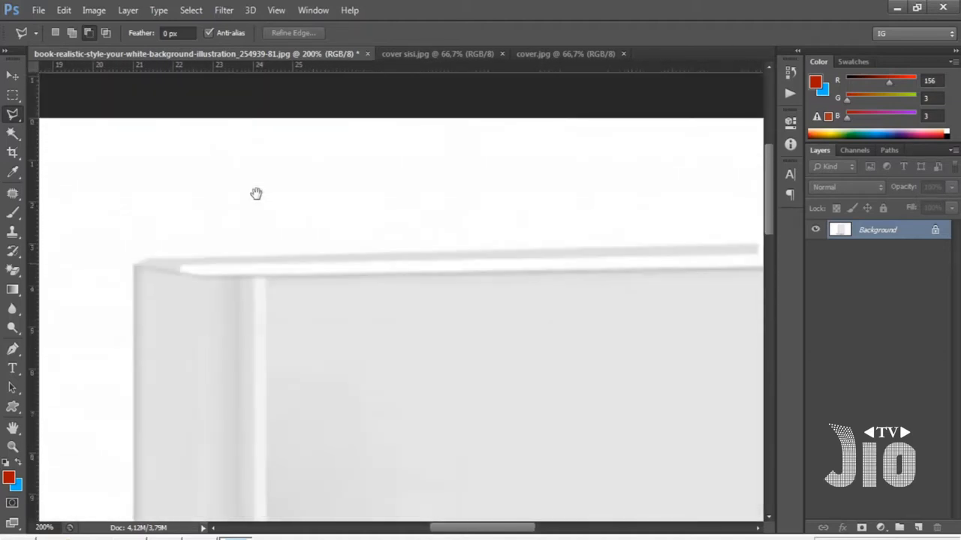
click(213, 279)
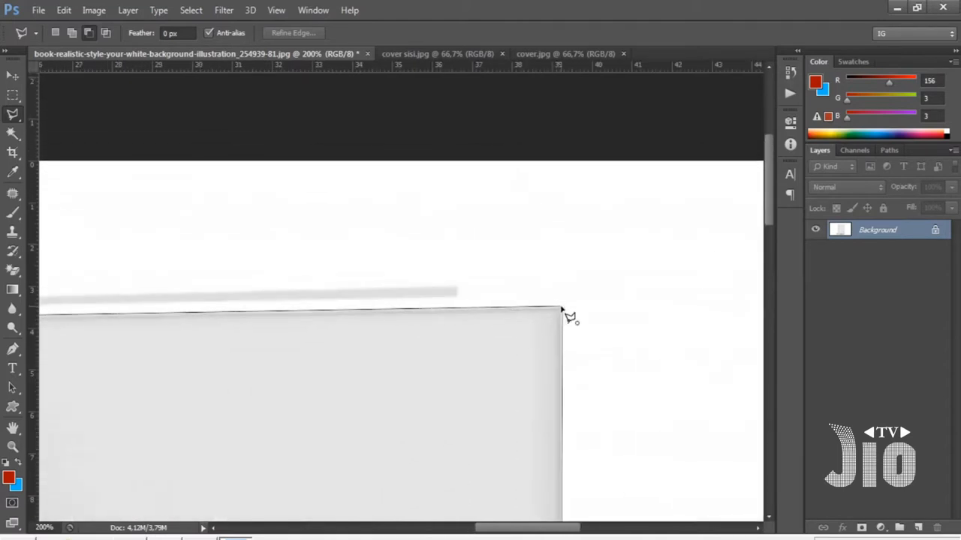
double_click(564, 305)
key(ctrl+0)
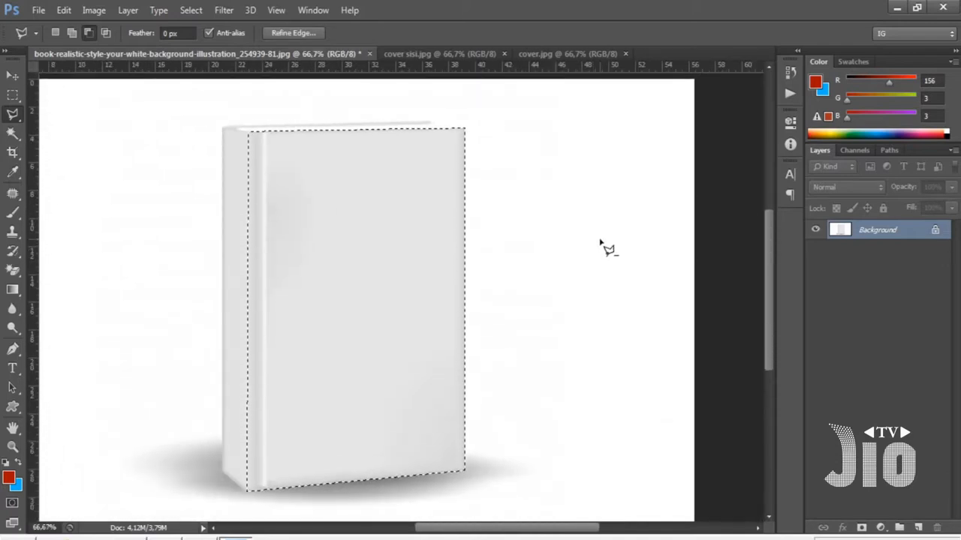
Copy the selected front cover to a new layer, check it in isolation and rename the layer COVER DEPAN.
key(ctrl+j)
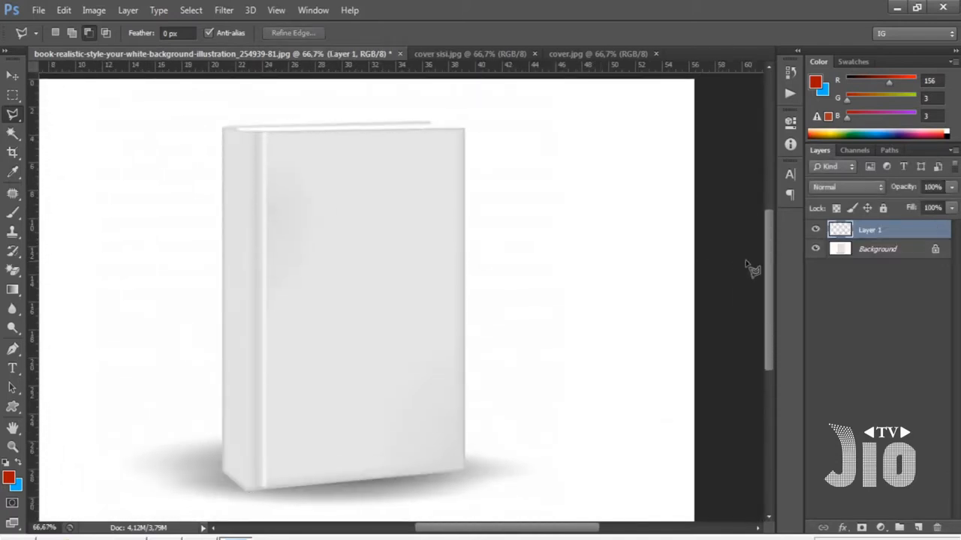
click(816, 250)
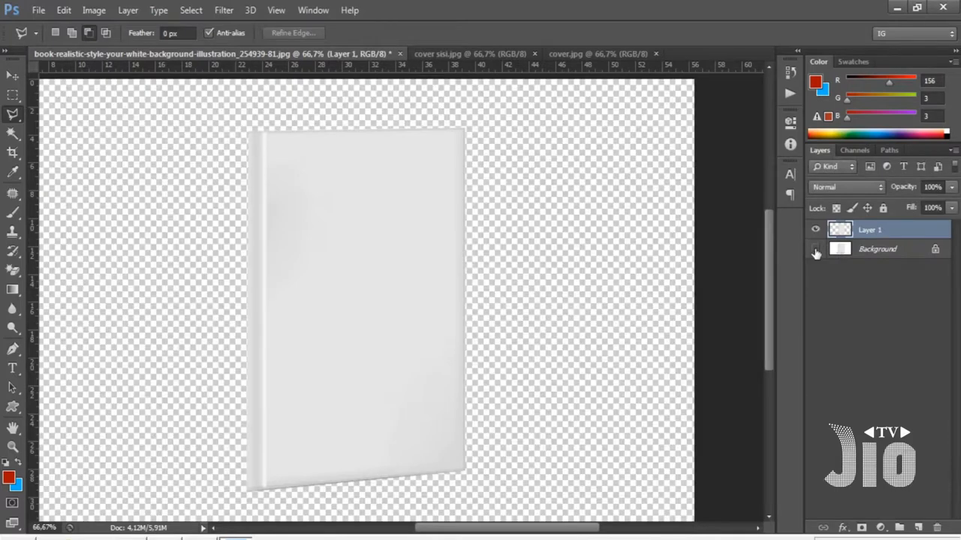
click(816, 250)
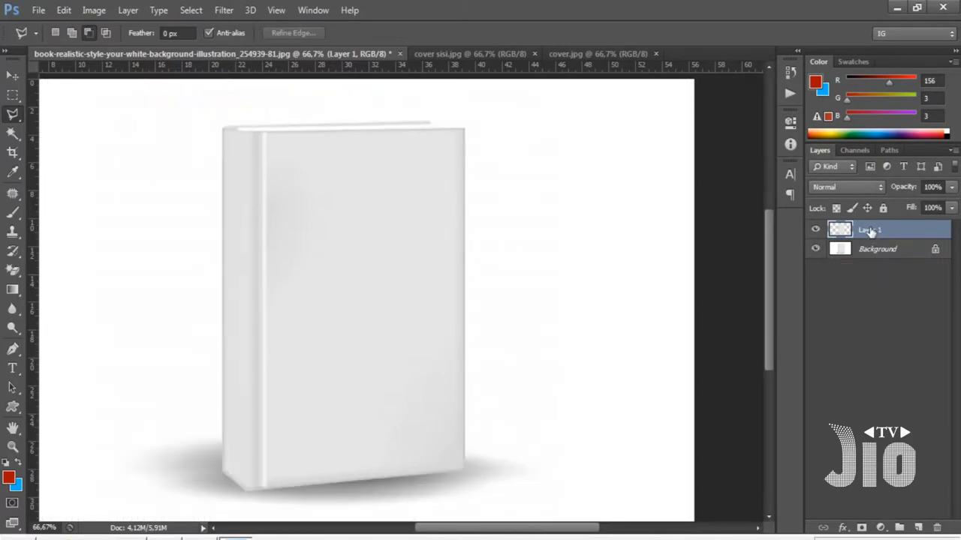
double_click(872, 229)
text(co)
key(Return)
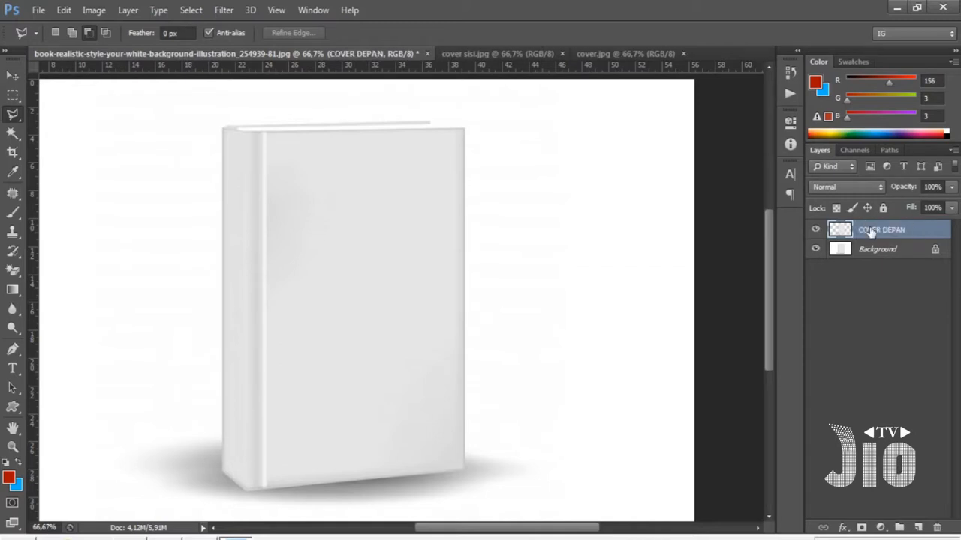
On the Background layer, start a Polygonal Lasso outline along the top edge of the book's spine.
click(872, 255)
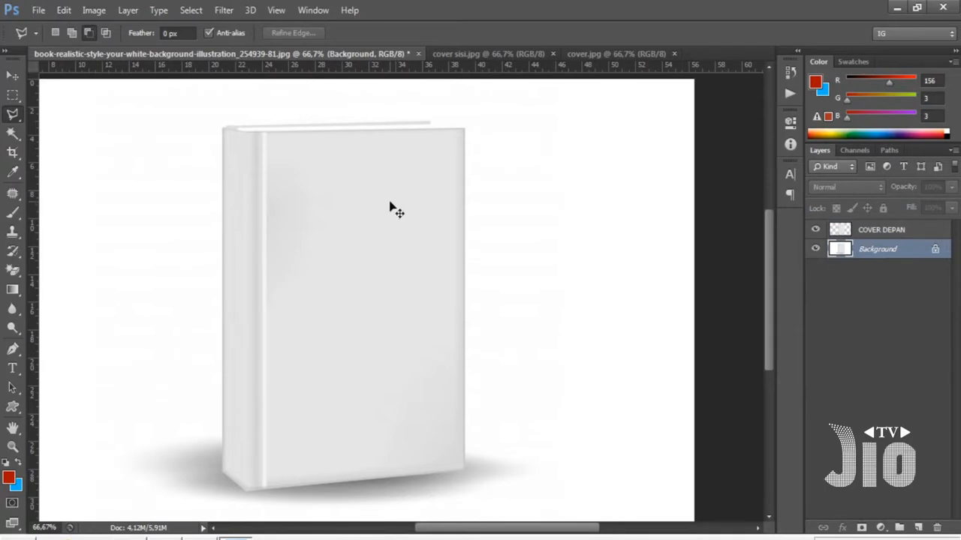
key(ctrl+plus)
key(ctrl+plus)
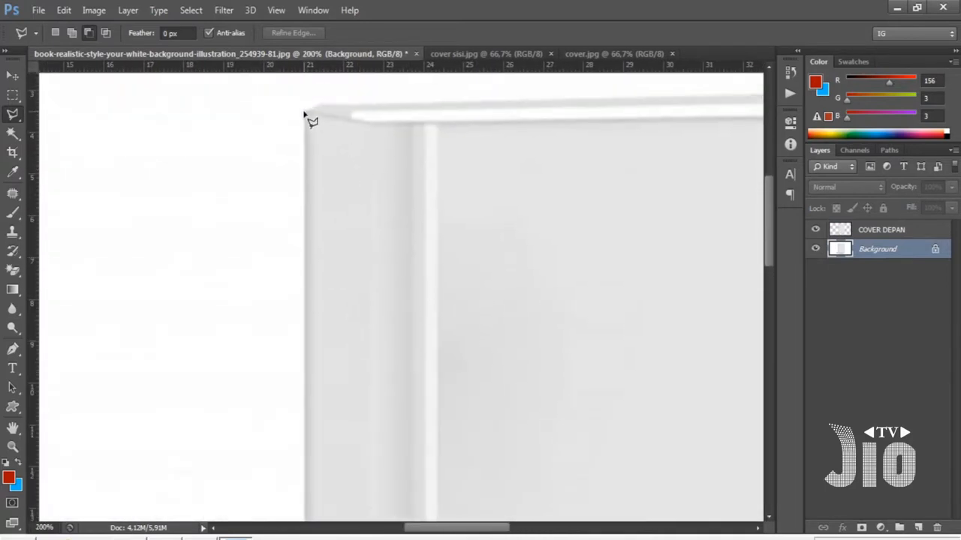
click(304, 112)
click(349, 119)
click(393, 123)
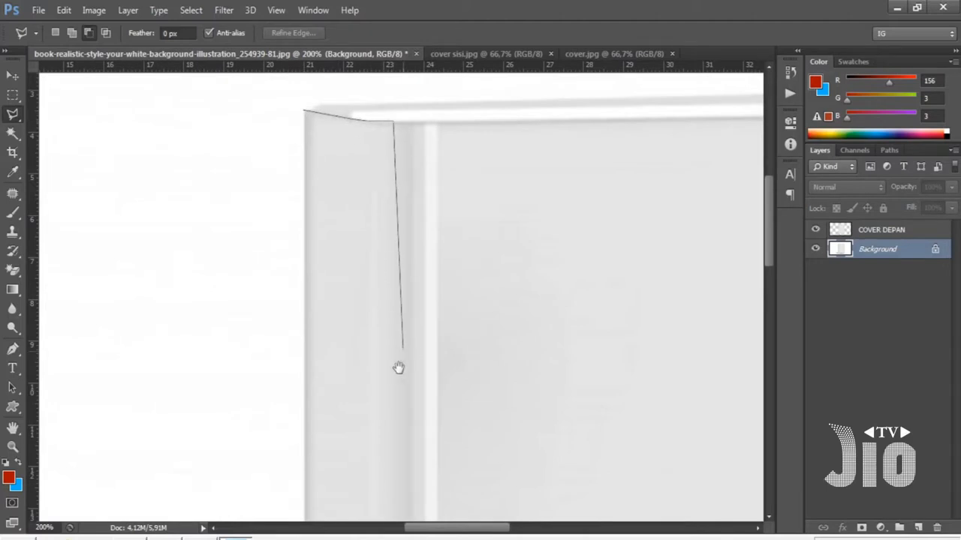
Complete the spine selection down the cover fold, along the slanted bottom edge and back up the outer edge.
drag(391, 435, 385, 90)
drag(354, 450, 384, 90)
drag(382, 293, 390, 262)
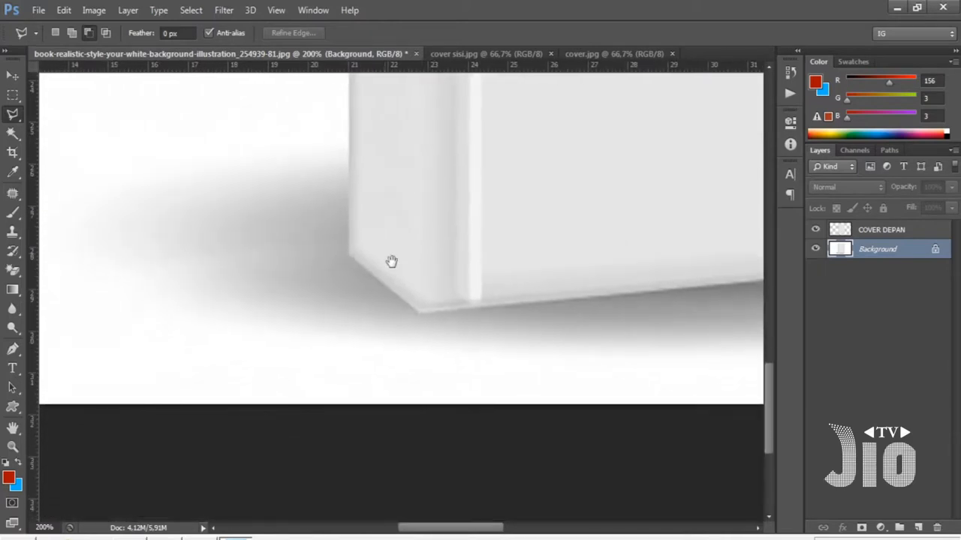
click(417, 314)
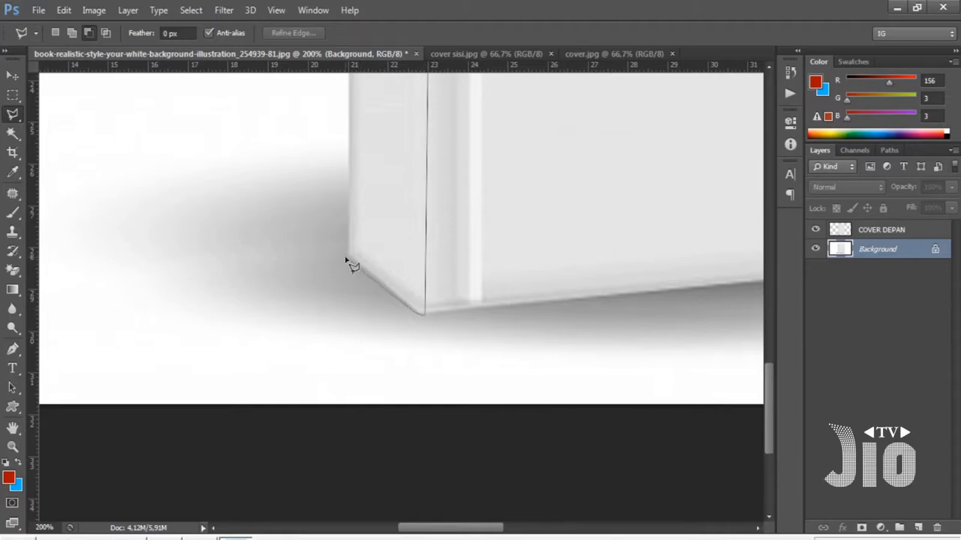
click(347, 256)
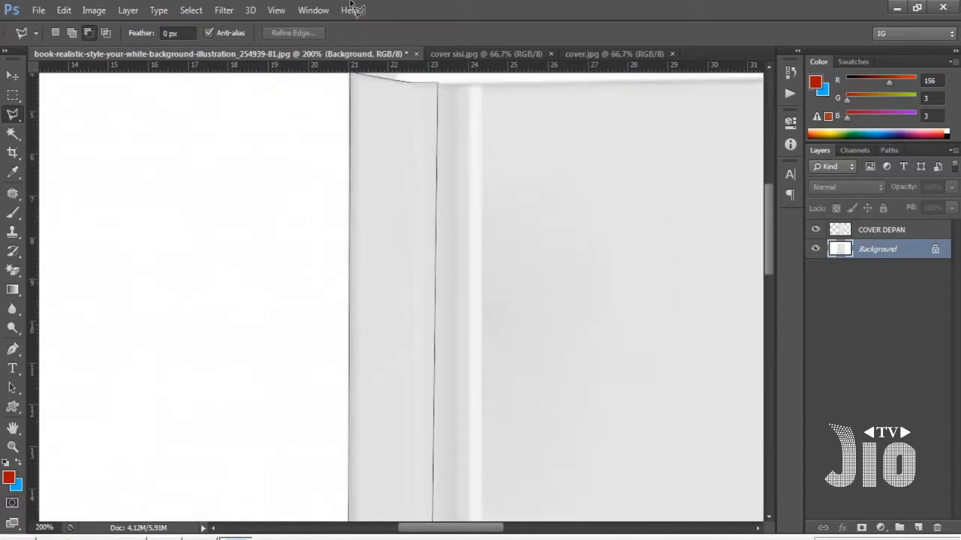
click(349, 193)
key(ctrl+minus)
key(ctrl+minus)
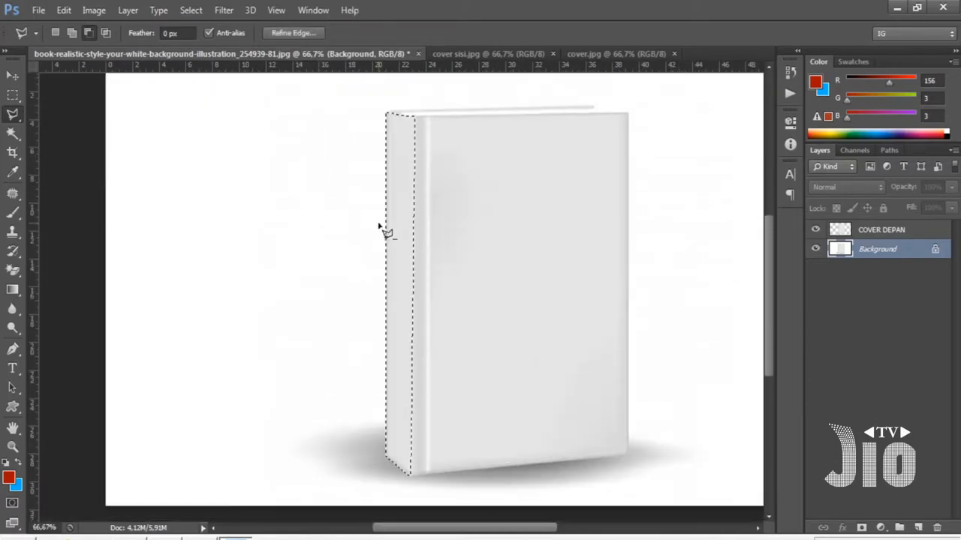
Copy the selected spine to a new layer and rename the layer COVER SISI.
key(ctrl+j)
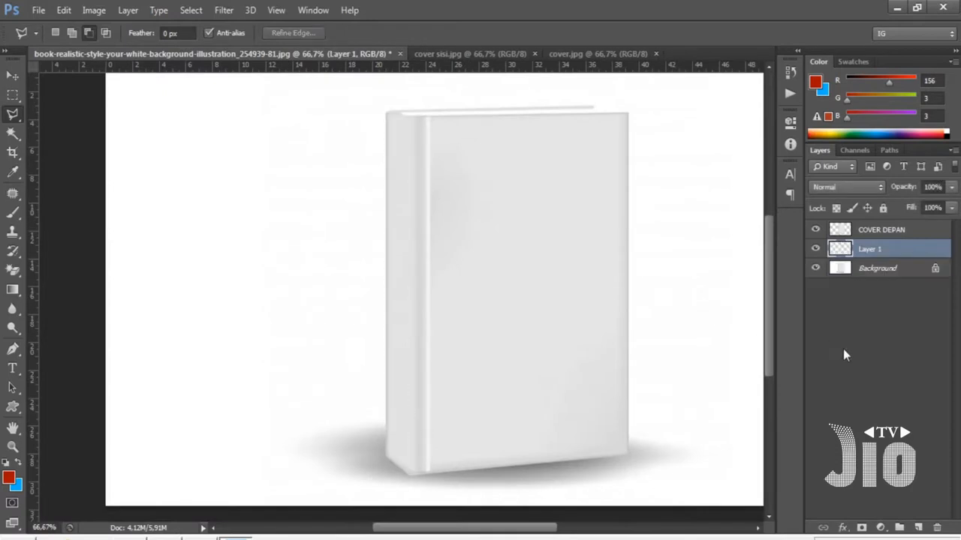
double_click(869, 248)
text(COVER)
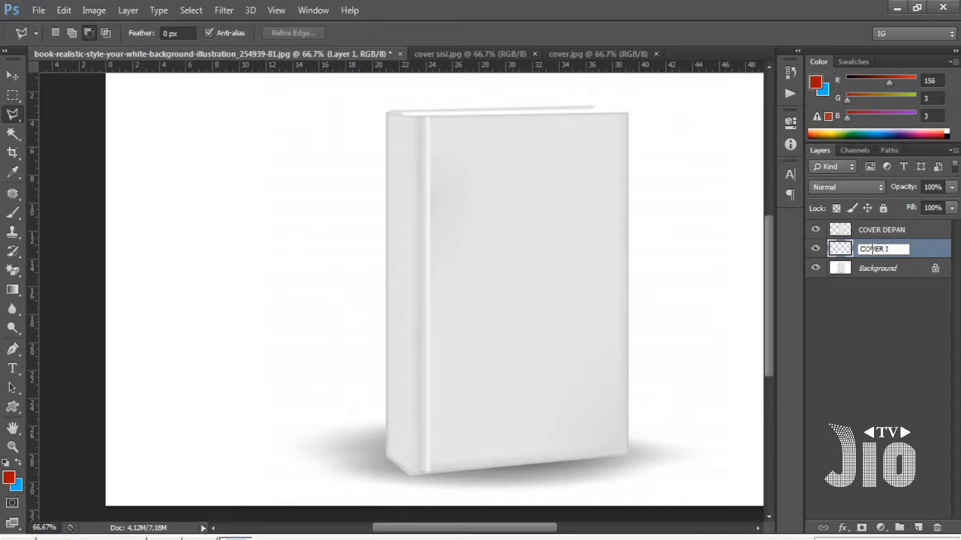
text( SISI)
key(Return)
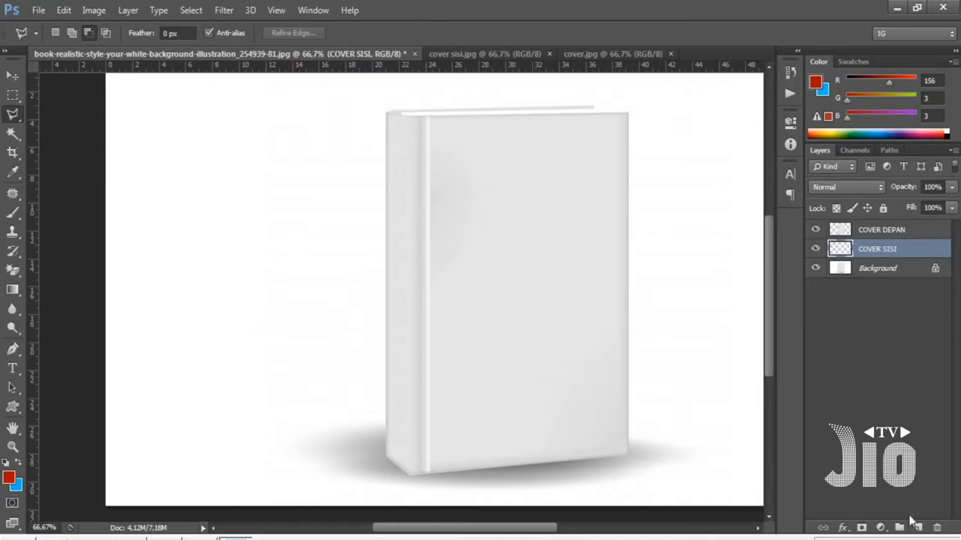
Create a new empty layer, place it above COVER DEPAN and rename it MASKING.
click(918, 529)
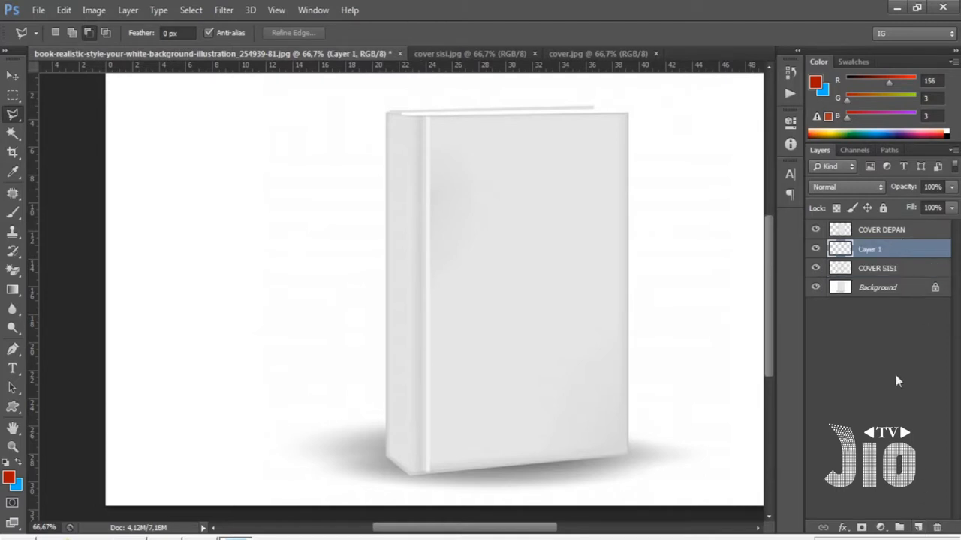
mouse_move(875, 249)
mouse_down()
mouse_move(877, 225)
mouse_move(886, 238)
mouse_up()
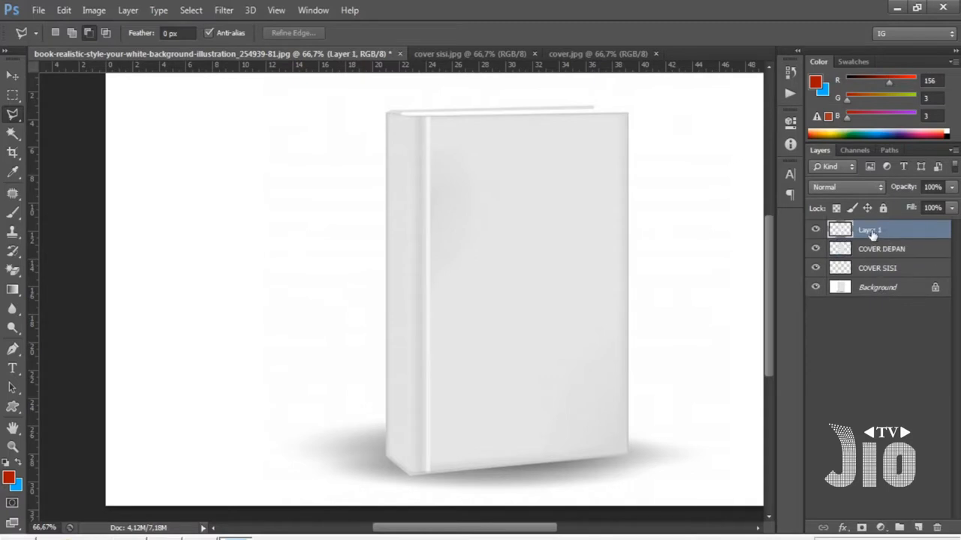
double_click(870, 231)
text(MASKING)
key(Return)
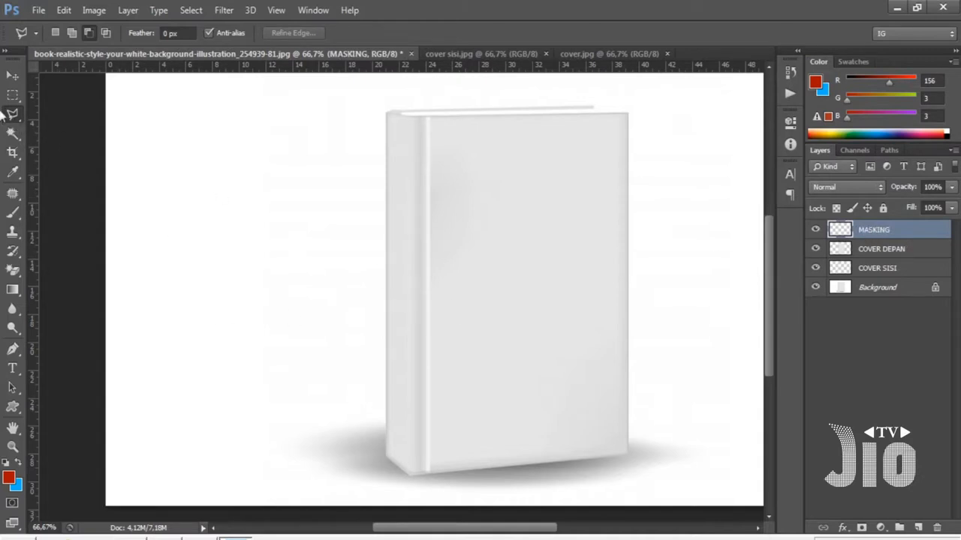
Draw a rectangular marquee selection around the book's front cover, from its upper outer corner to the foot of the spine fold.
click(12, 95)
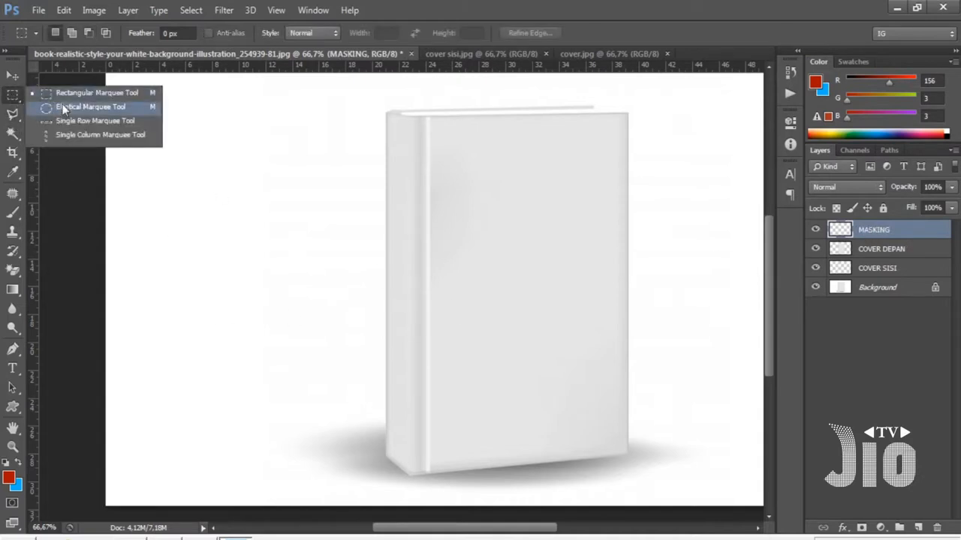
click(62, 107)
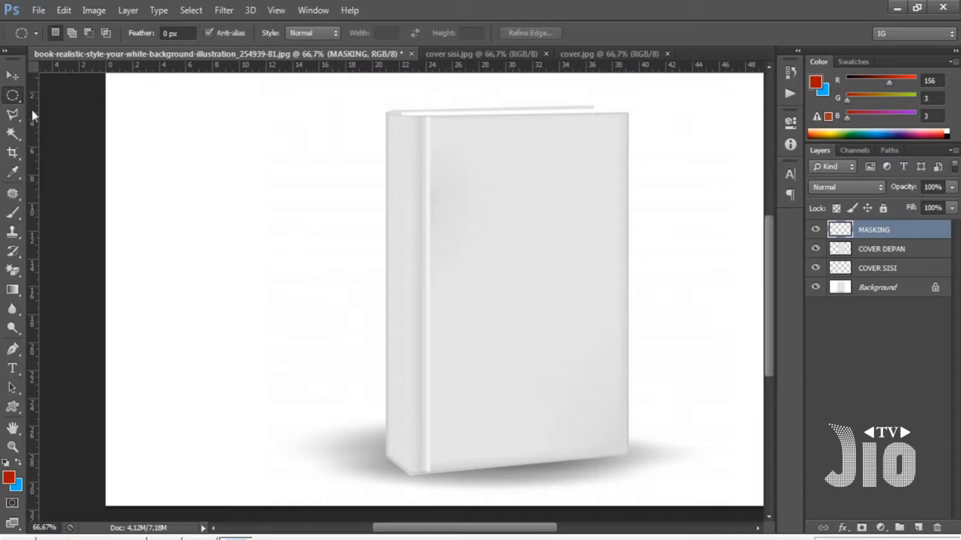
click(12, 116)
click(12, 95)
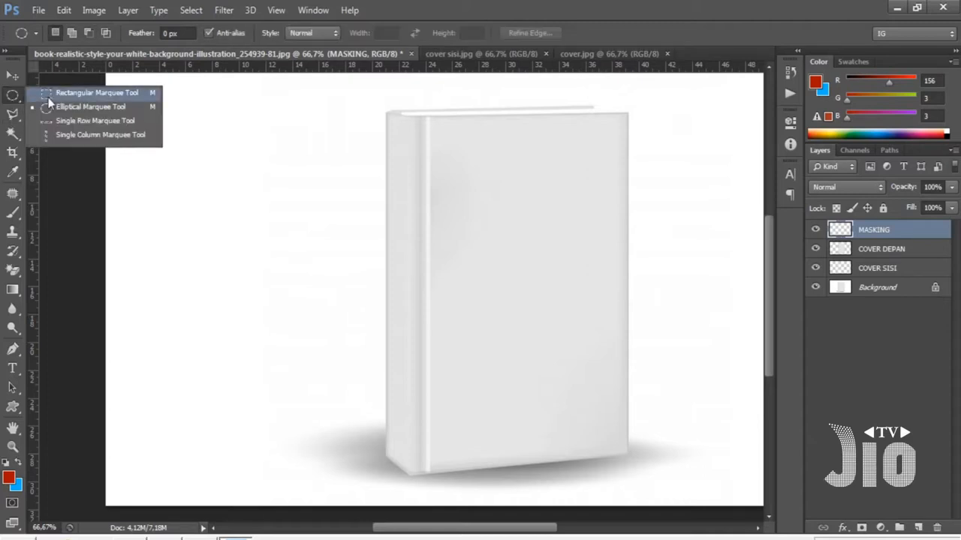
click(75, 93)
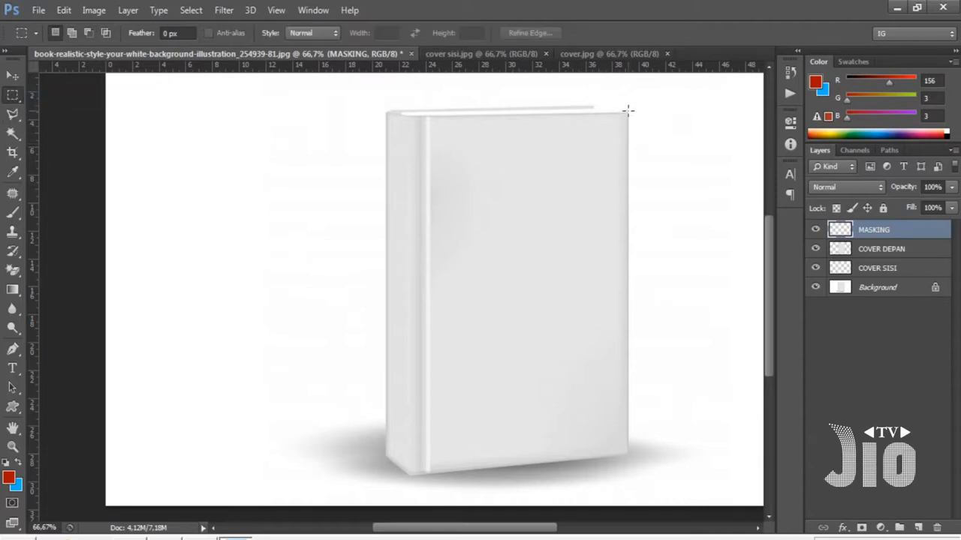
drag(628, 111, 409, 480)
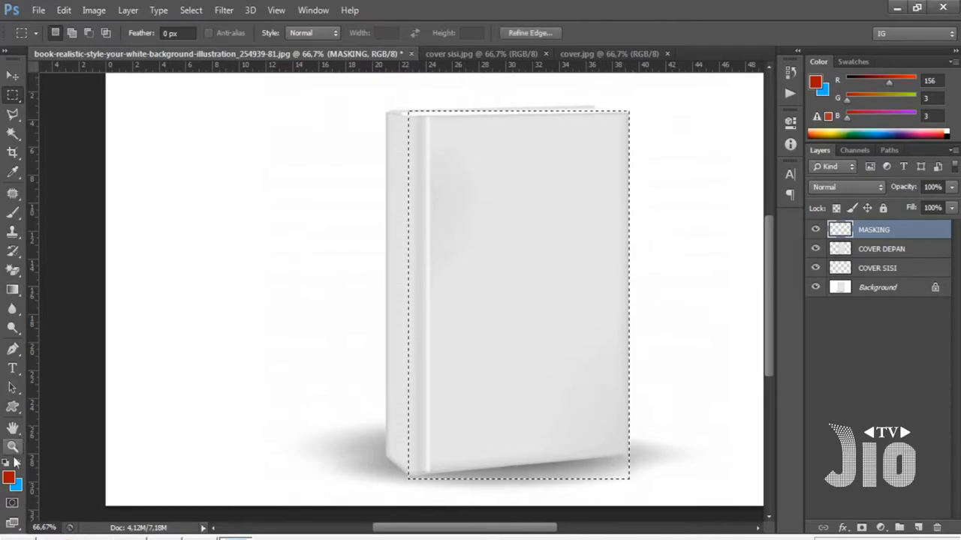
Set the foreground colour to blue (RGB 12, 125, 231) and fill the rectangular selection on the MASKING layer with the Paint Bucket.
click(9, 477)
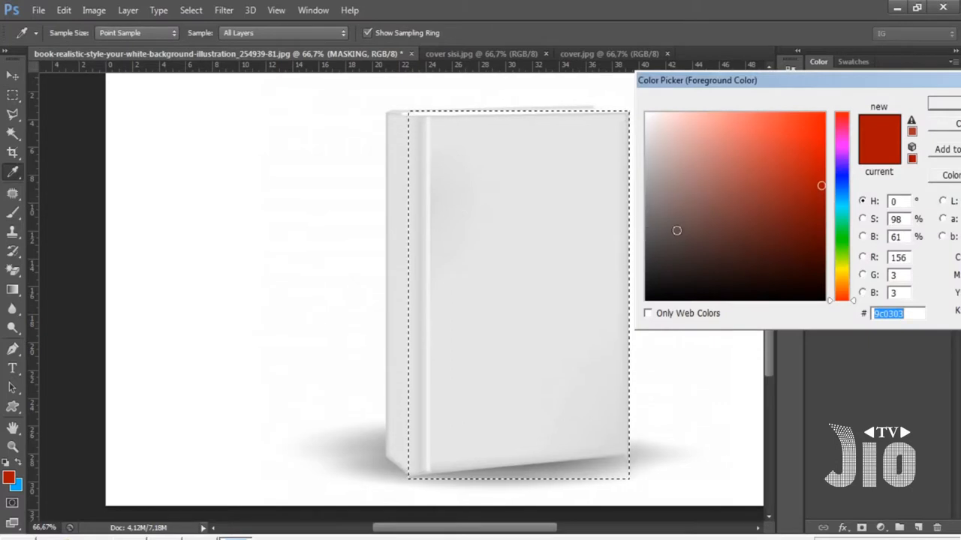
click(842, 192)
click(822, 162)
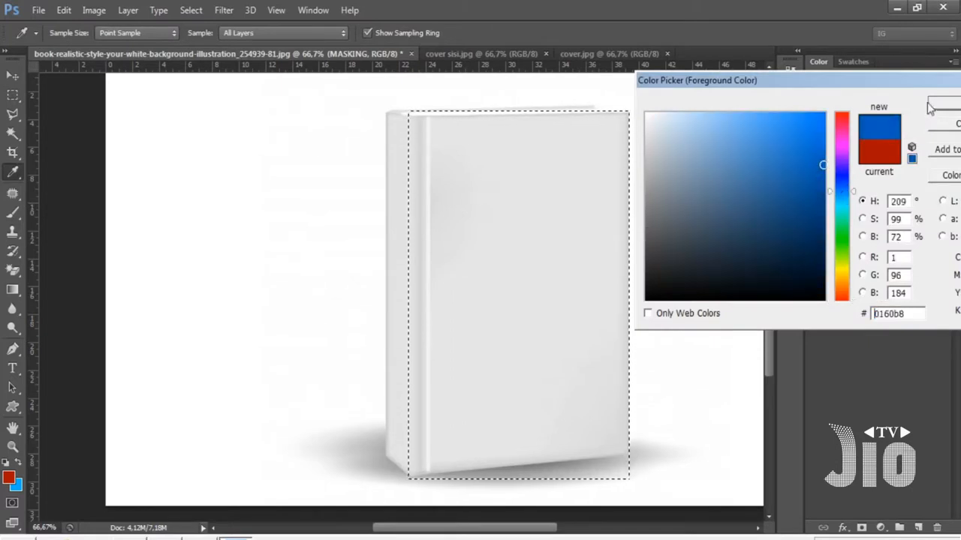
click(816, 131)
click(942, 105)
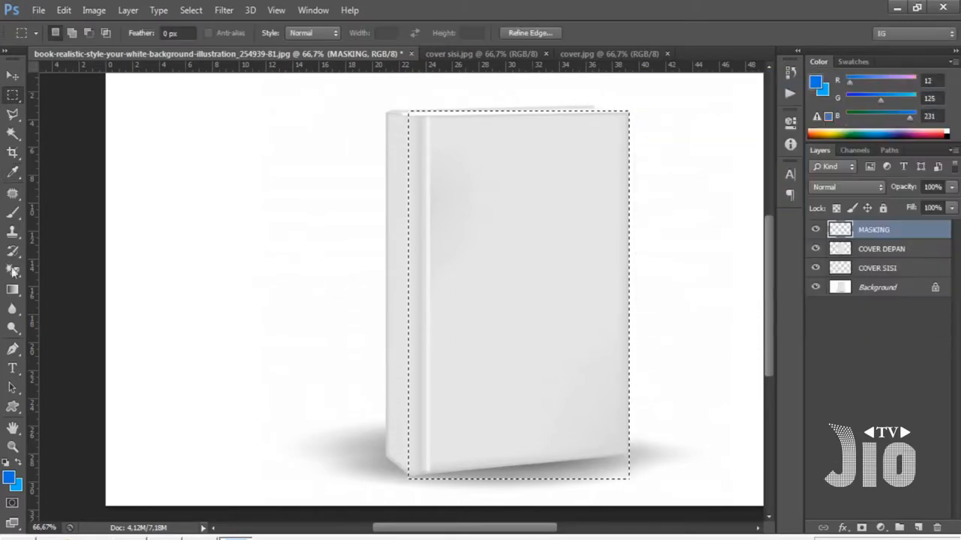
drag(13, 289, 83, 300)
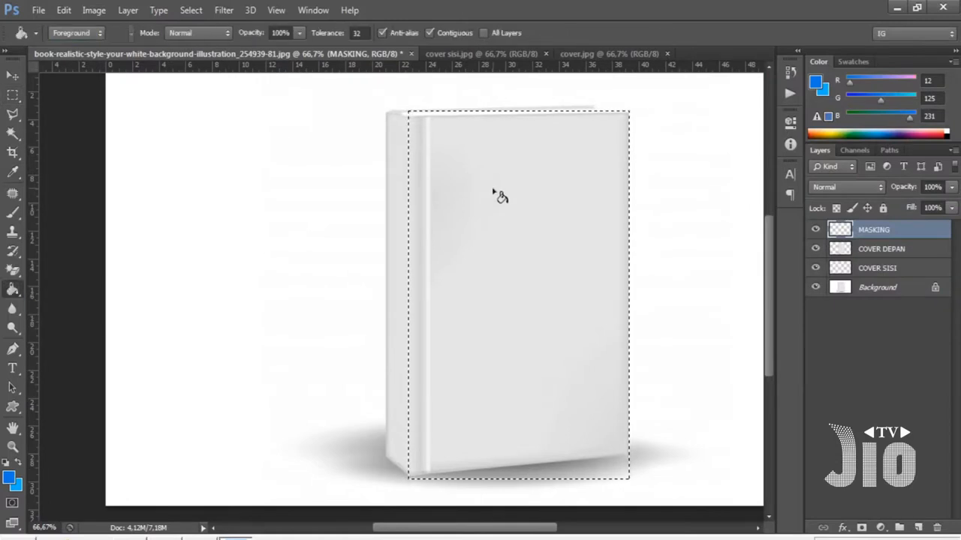
click(495, 195)
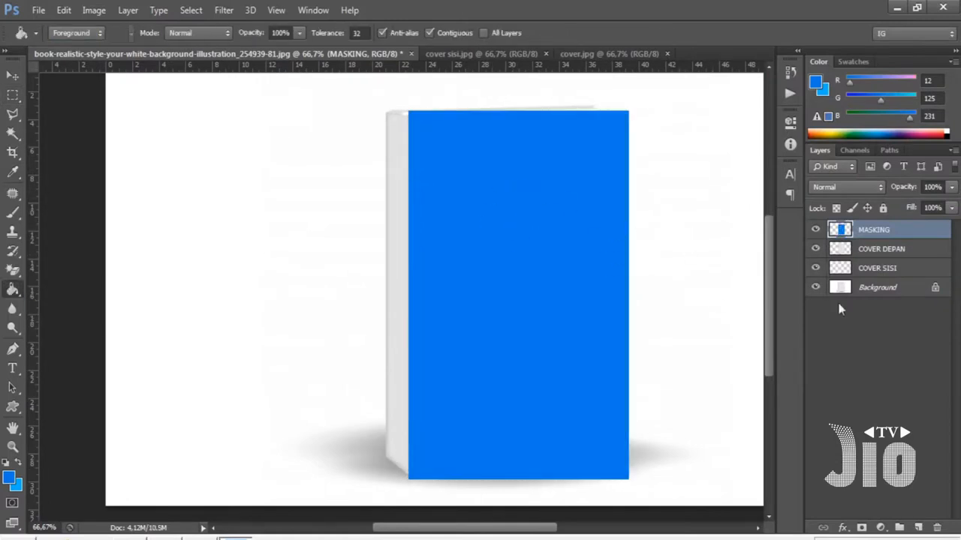
Convert the MASKING layer to a smart object and reduce its opacity to 80%.
click(950, 187)
mouse_move(951, 204)
mouse_down()
mouse_move(939, 213)
mouse_move(960, 212)
mouse_up()
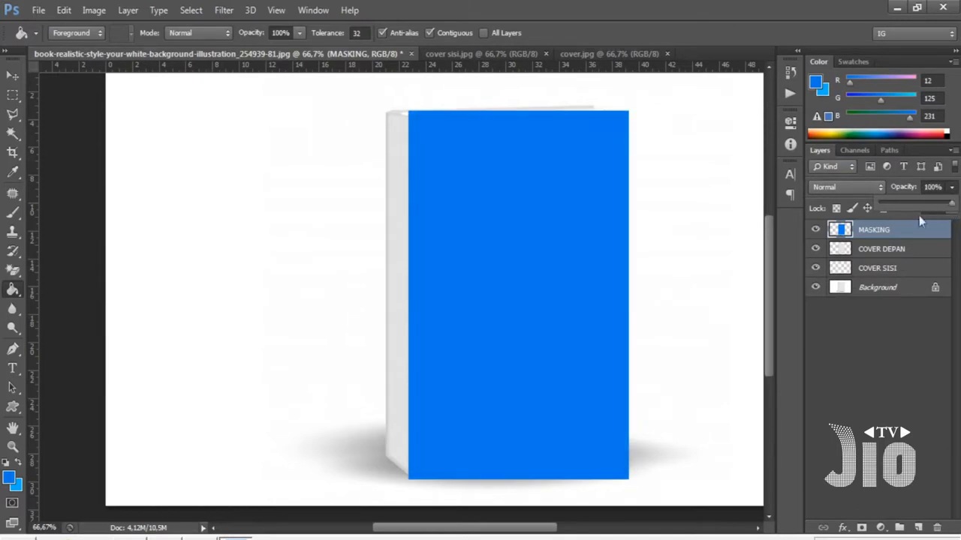
right_click(875, 237)
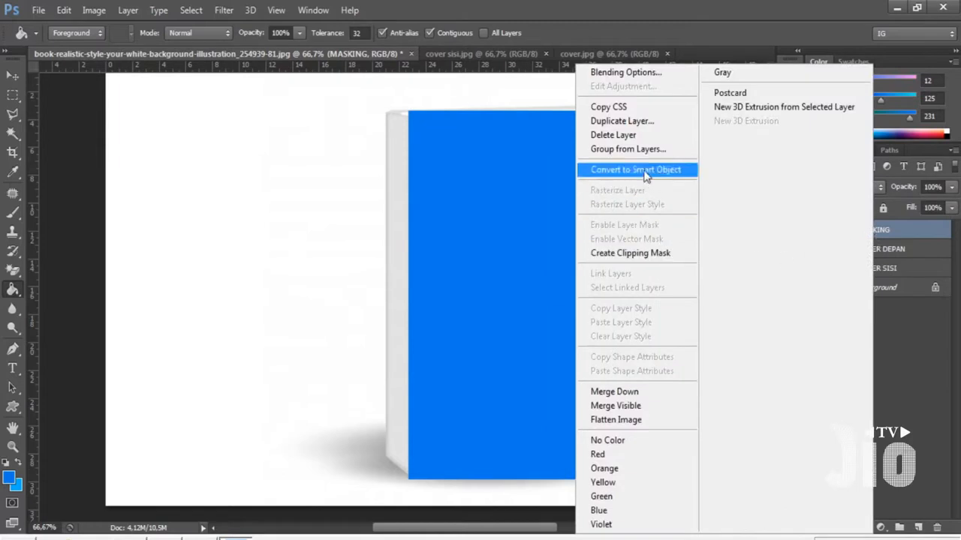
click(644, 170)
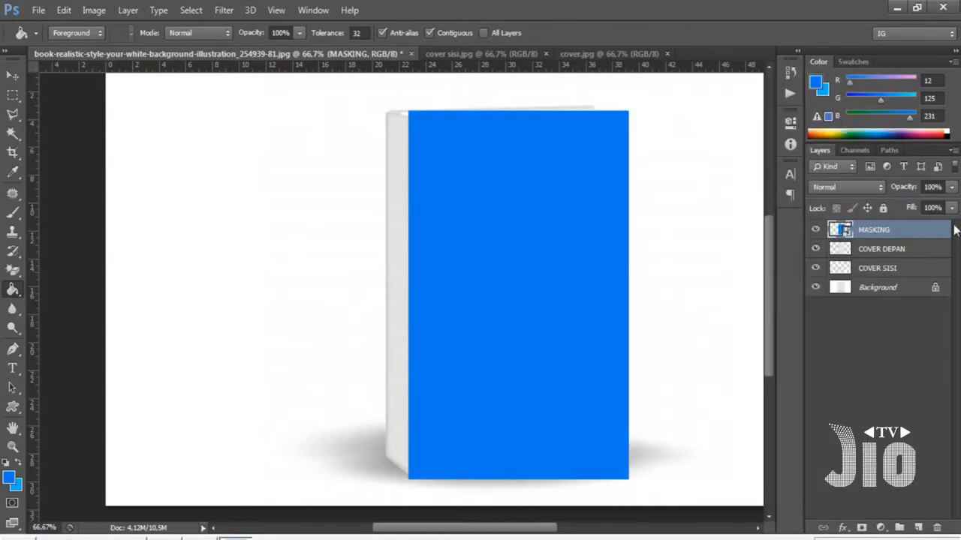
click(952, 188)
drag(944, 208, 943, 208)
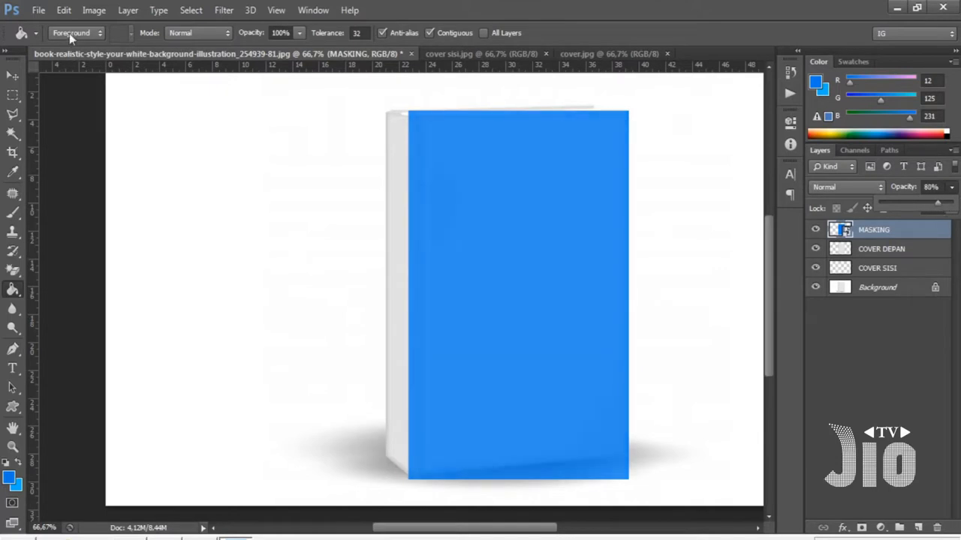
Start a Distort transform on the MASKING layer and fit the blue rectangle's top-right corner to the front cover's corner.
click(64, 14)
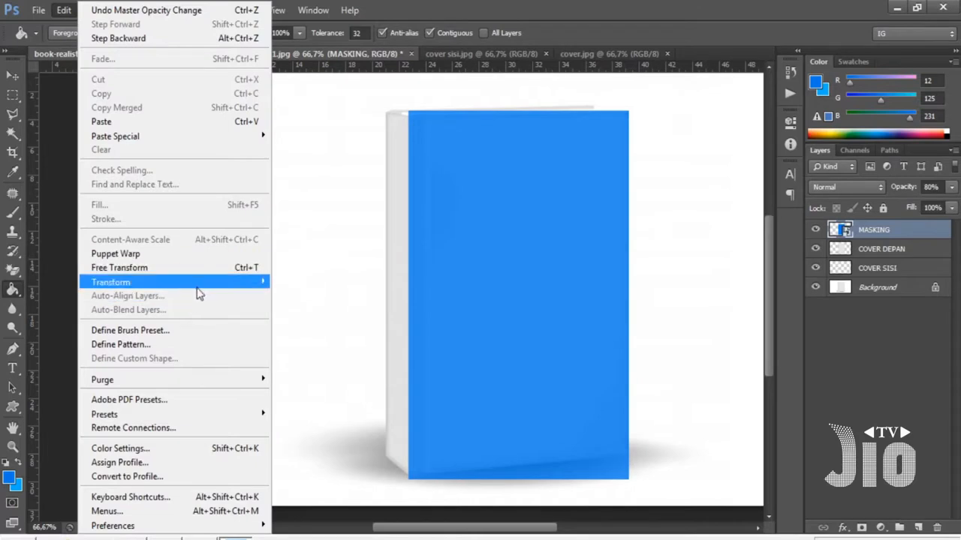
mouse_move(213, 288)
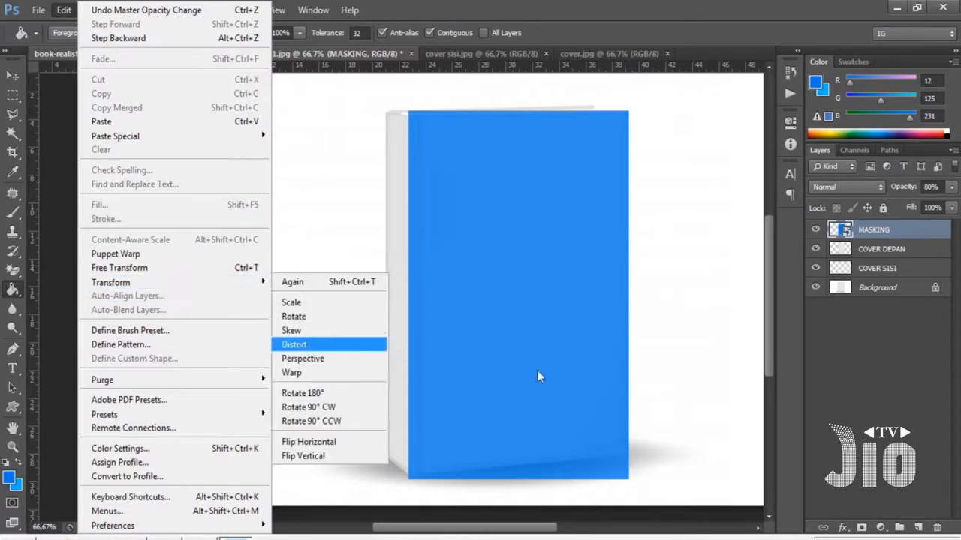
key(ctrl+plus)
key(ctrl+plus)
key(space)
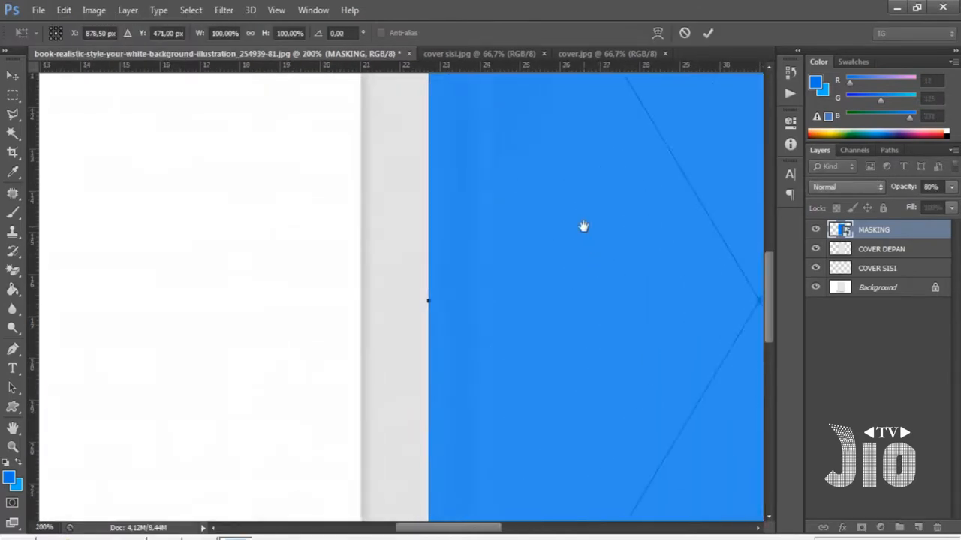
drag(581, 228, 483, 376)
drag(720, 375, 391, 281)
drag(530, 339, 502, 456)
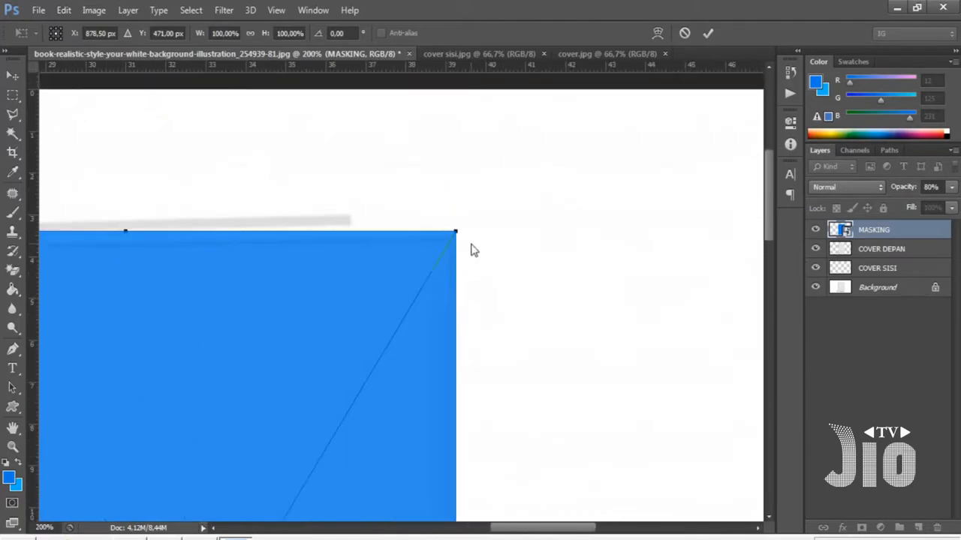
mouse_move(456, 234)
mouse_down()
mouse_move(453, 262)
mouse_move(457, 235)
mouse_up()
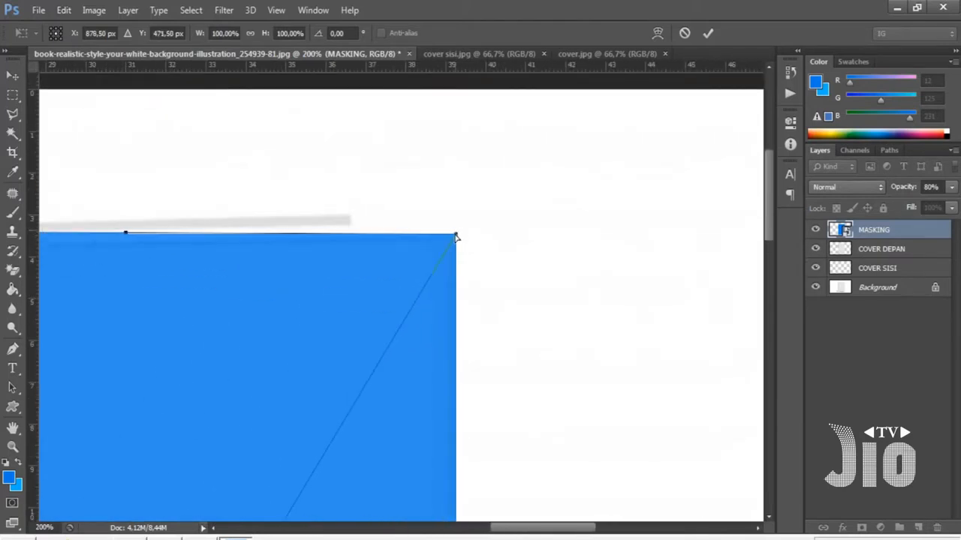
Distort the blue rectangle's bottom-right corner upward to meet the front cover's lower outer corner.
key(space)
drag(507, 426, 572, 131)
drag(551, 458, 518, 244)
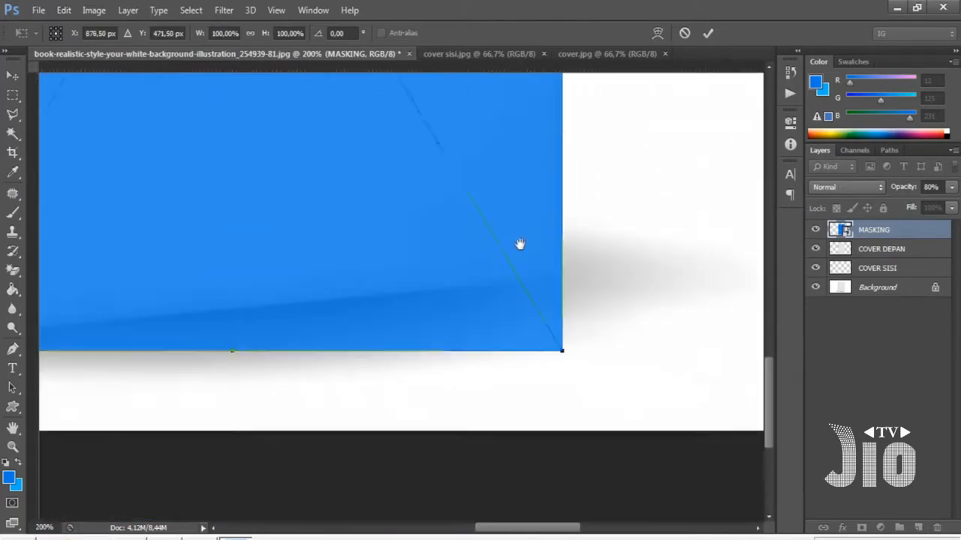
drag(539, 296, 543, 350)
drag(566, 309, 568, 239)
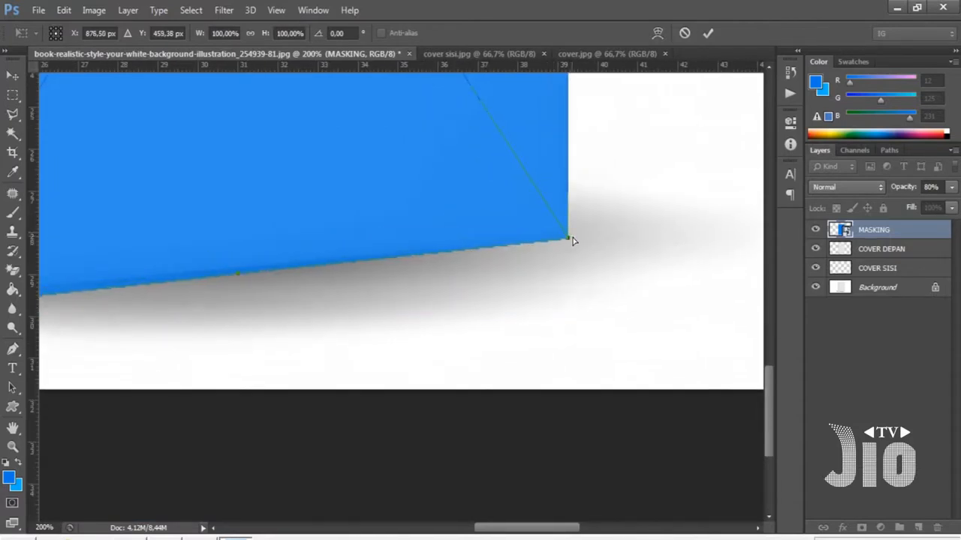
Align the blue rectangle's bottom-left corner with the lower end of the book's spine fold.
key(space)
drag(437, 298, 758, 274)
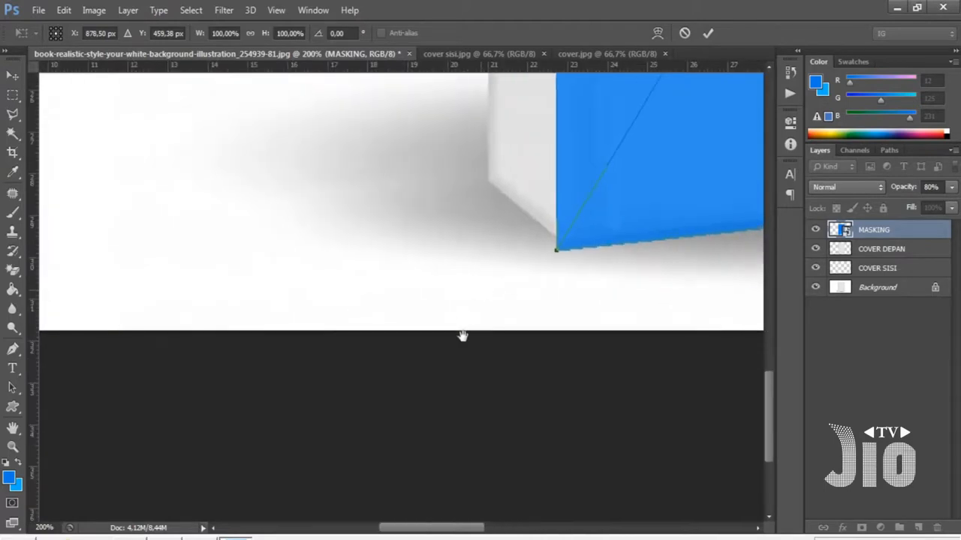
drag(573, 235, 530, 350)
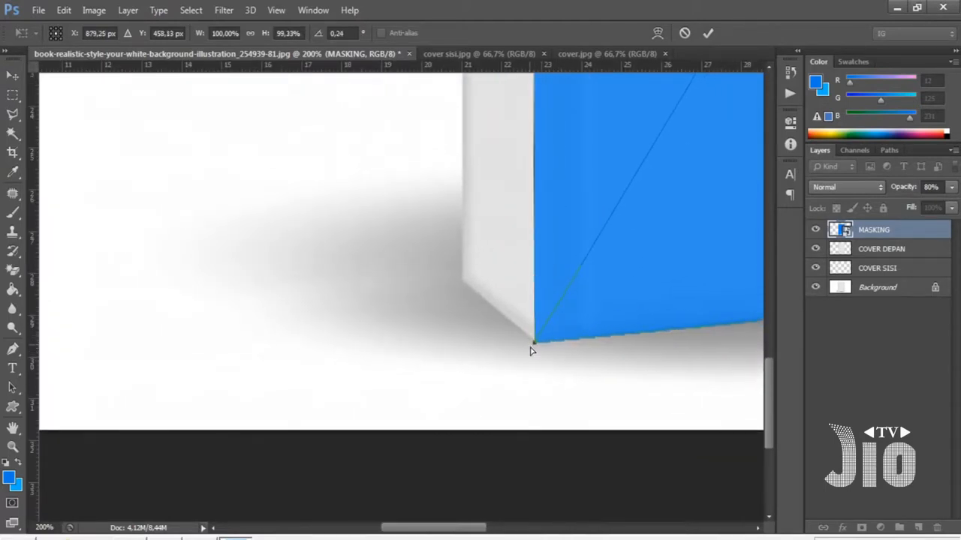
Fit the blue rectangle's top-left corner to the upper end of the spine fold and apply the distortion.
scroll(547, 300, up, 8)
right_click(545, 219)
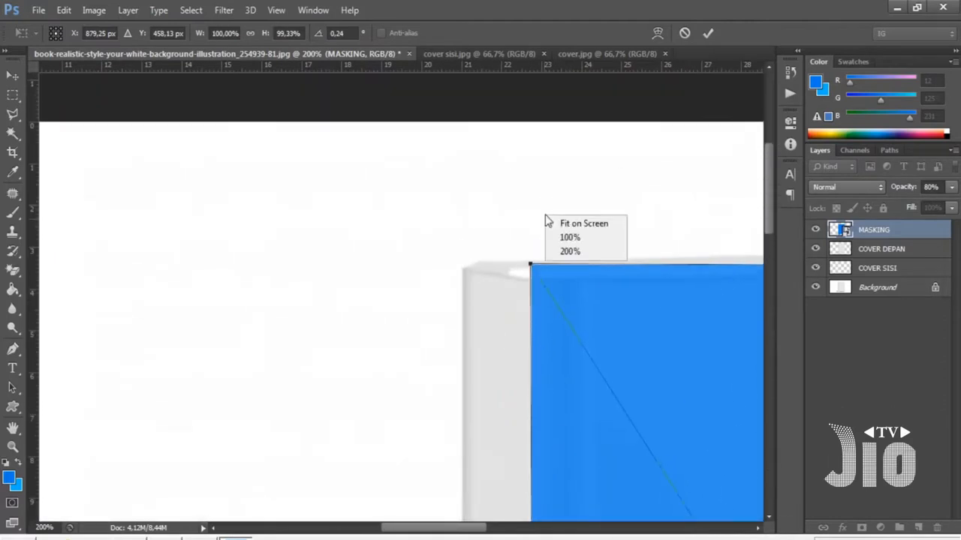
click(532, 267)
drag(529, 266, 545, 280)
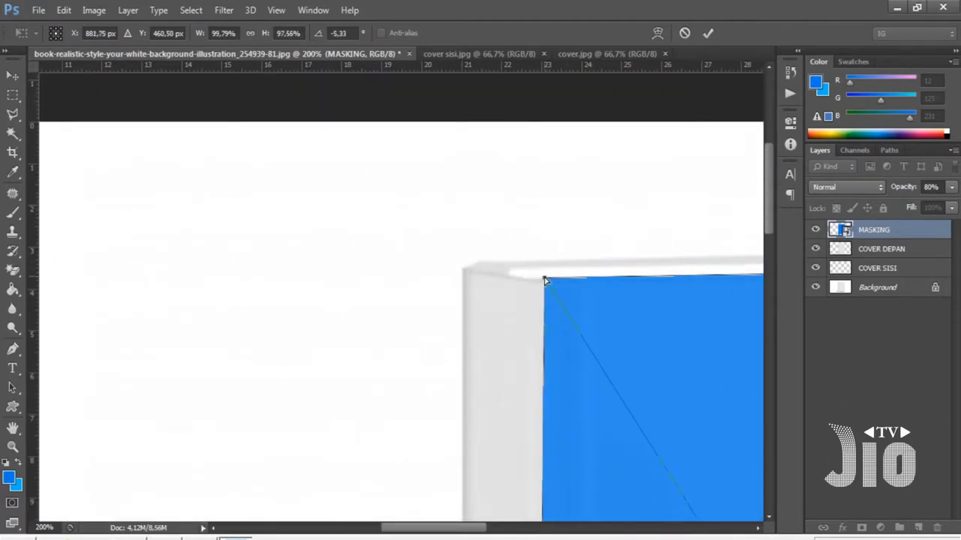
key(Return)
key(ctrl+minus)
key(ctrl+minus)
key(ctrl+minus)
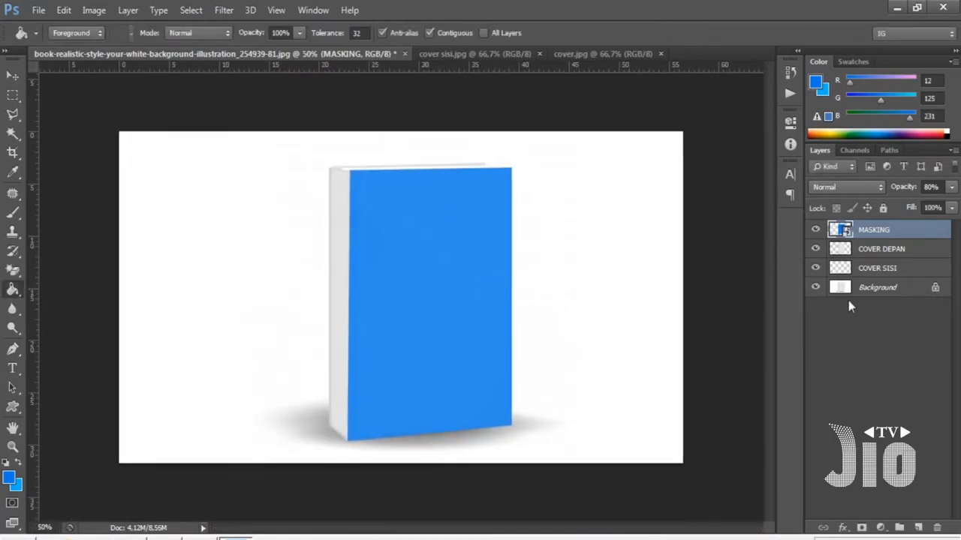
Load the COVER DEPAN layer's outline as a selection and invert it.
click(856, 253)
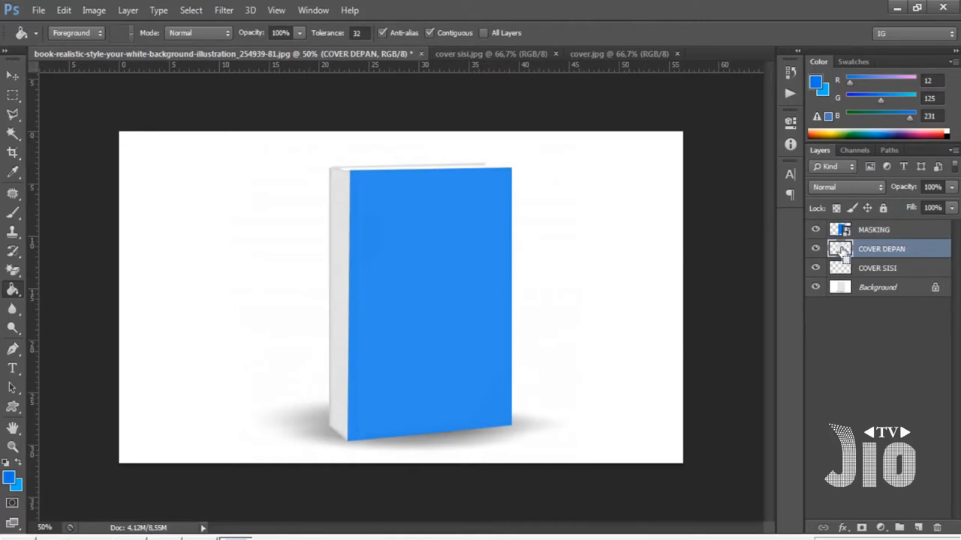
ctrl+click(841, 250)
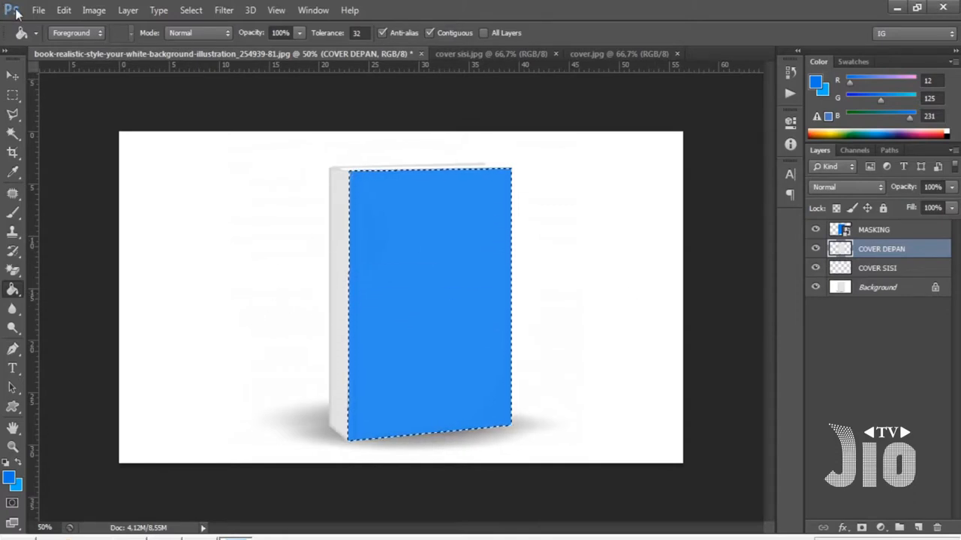
key(ctrl+shift+i)
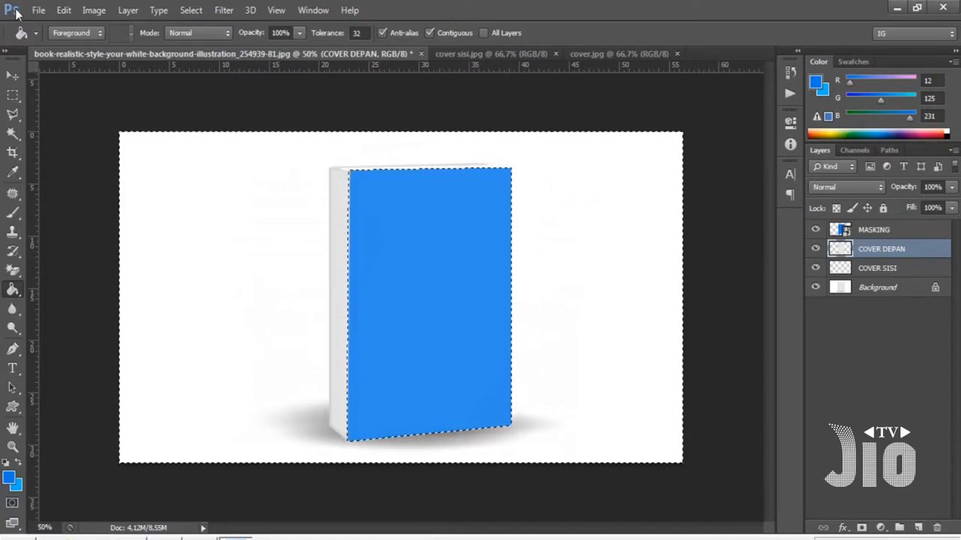
Clear the selection, add a new layer directly above COVER DEPAN, and name it MASKING SISI.
key(ctrl+d)
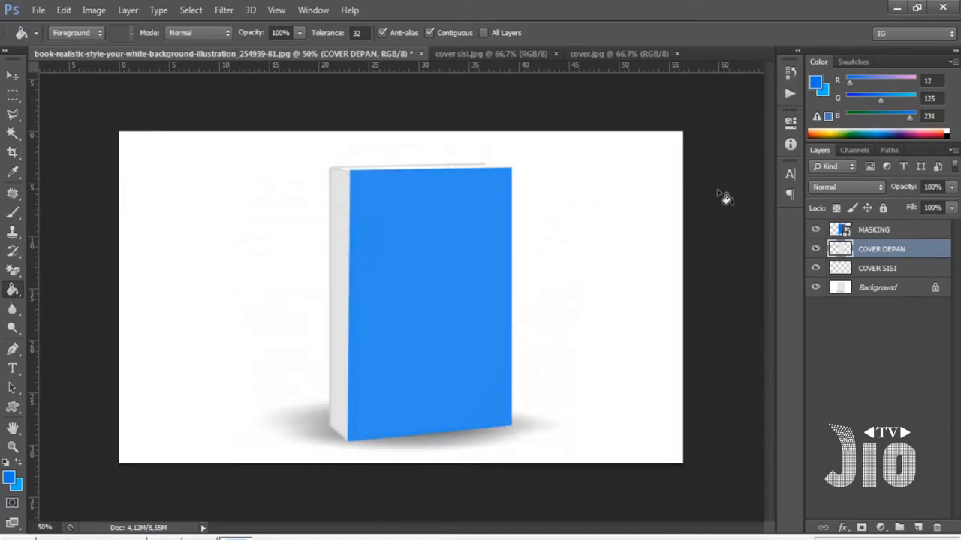
click(885, 269)
click(920, 527)
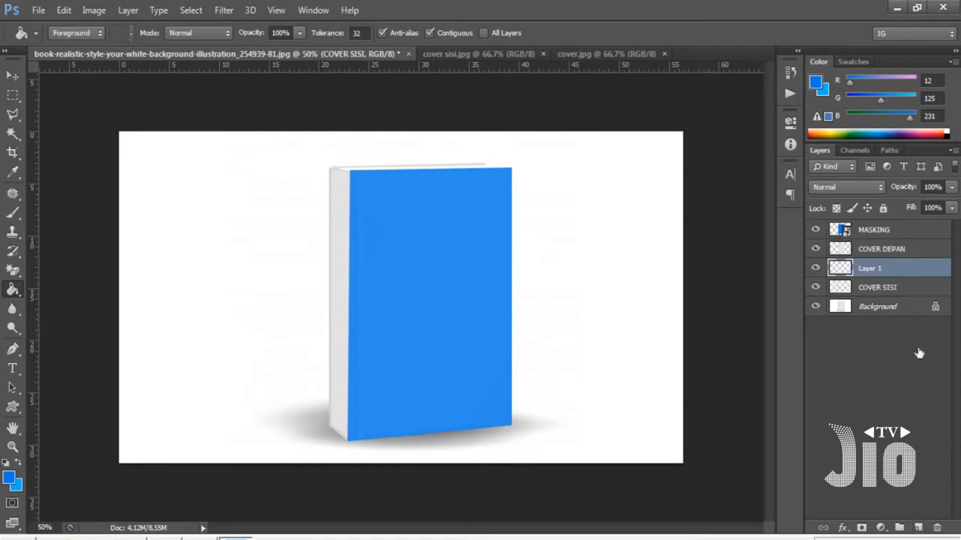
drag(884, 269, 888, 246)
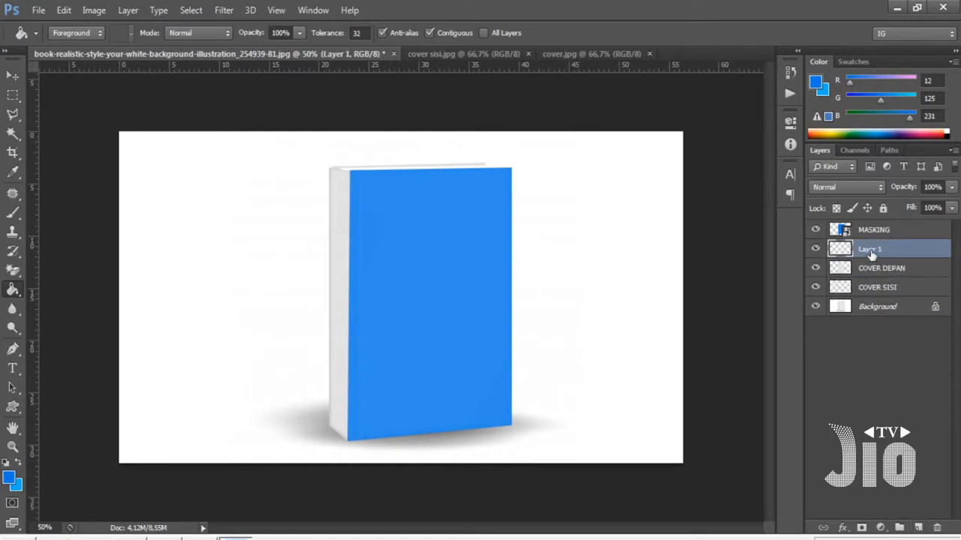
double_click(869, 250)
text(MASKING SISI)
key(Return)
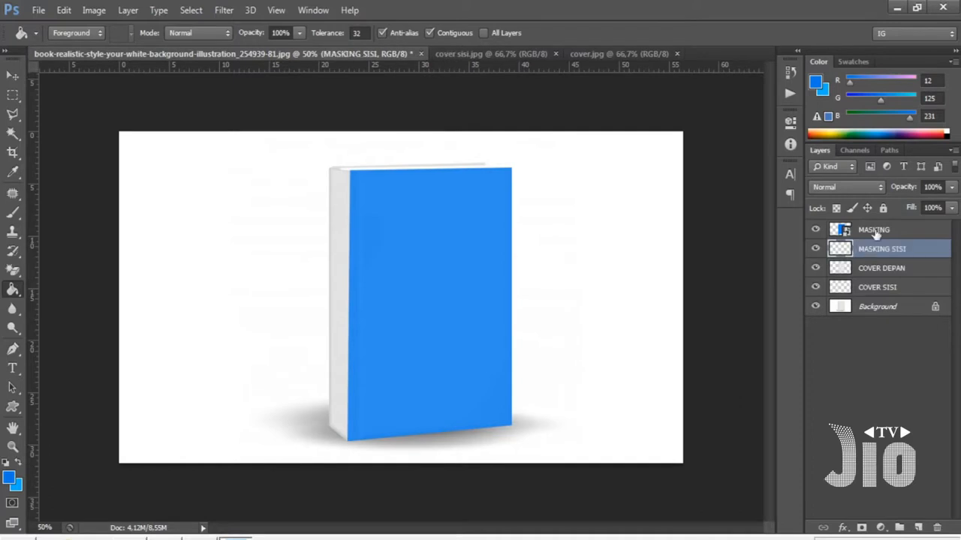
Rename the MASKING smart-object layer as MASKING DEPAN.
double_click(875, 230)
text(DEPA)
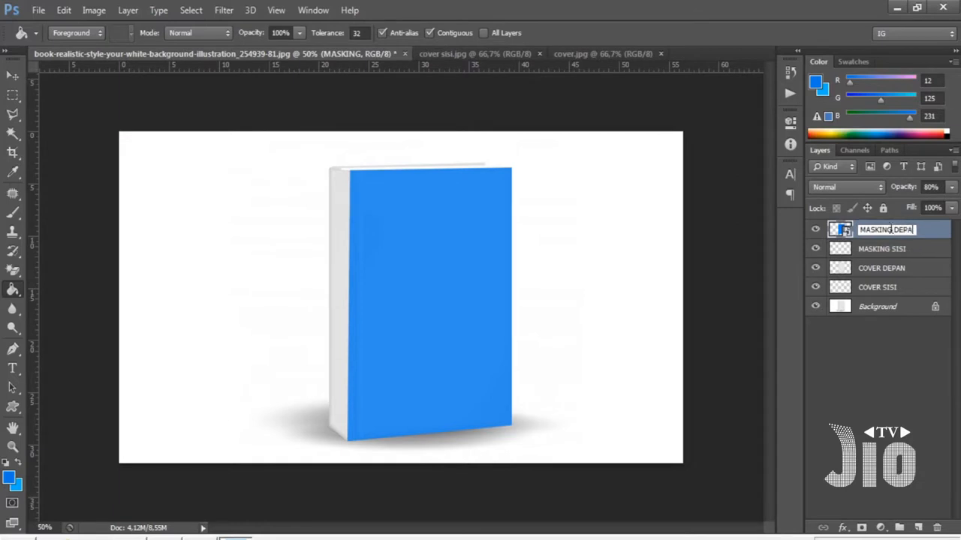
text(N)
key(Return)
Start a polygonal lasso outline on the MASKING SISI layer along the upper edge of the book's spine.
click(899, 251)
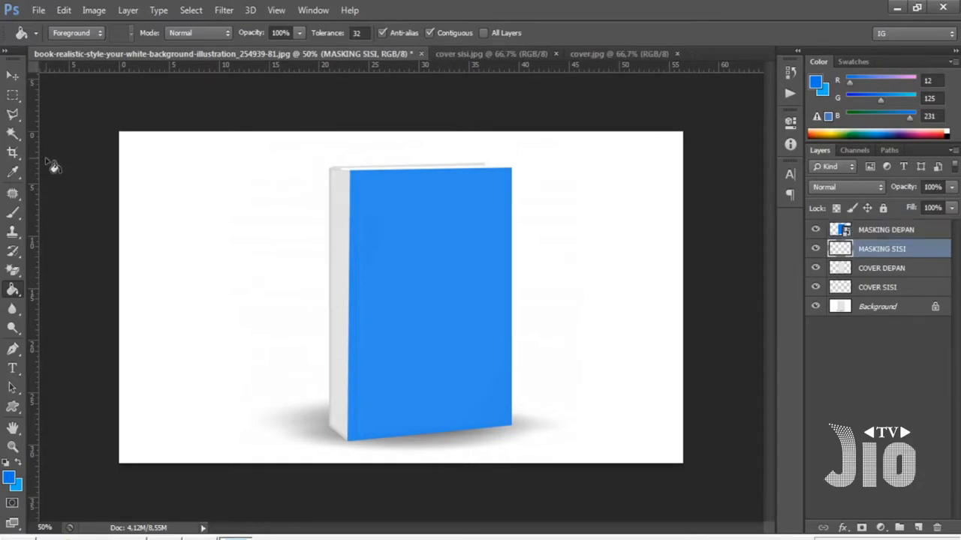
key(l)
scroll(391, 268, up, 2)
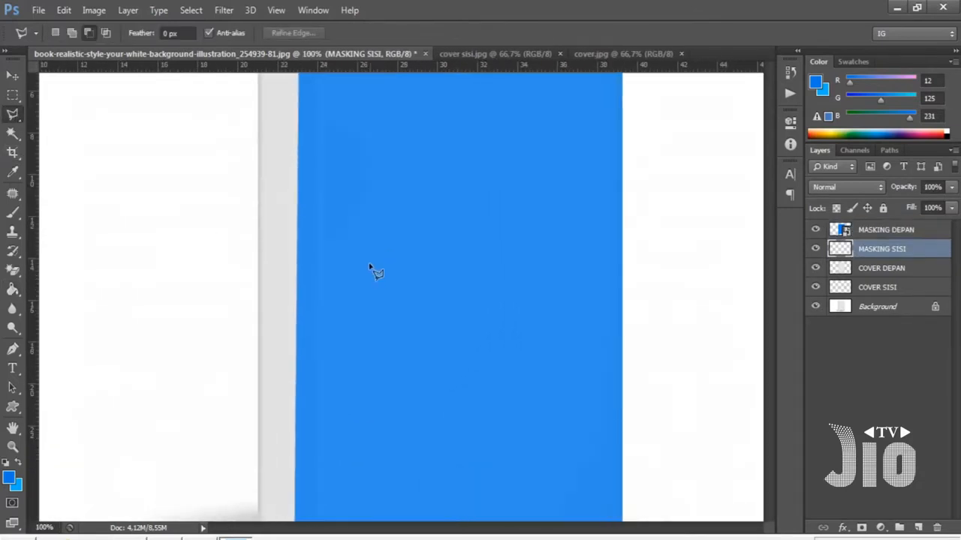
drag(333, 200, 450, 373)
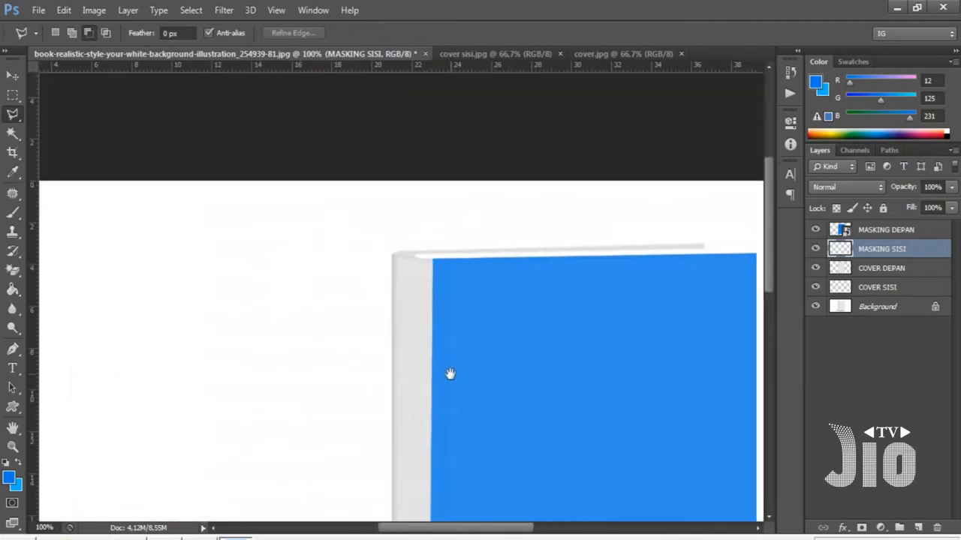
scroll(451, 360, up, 1)
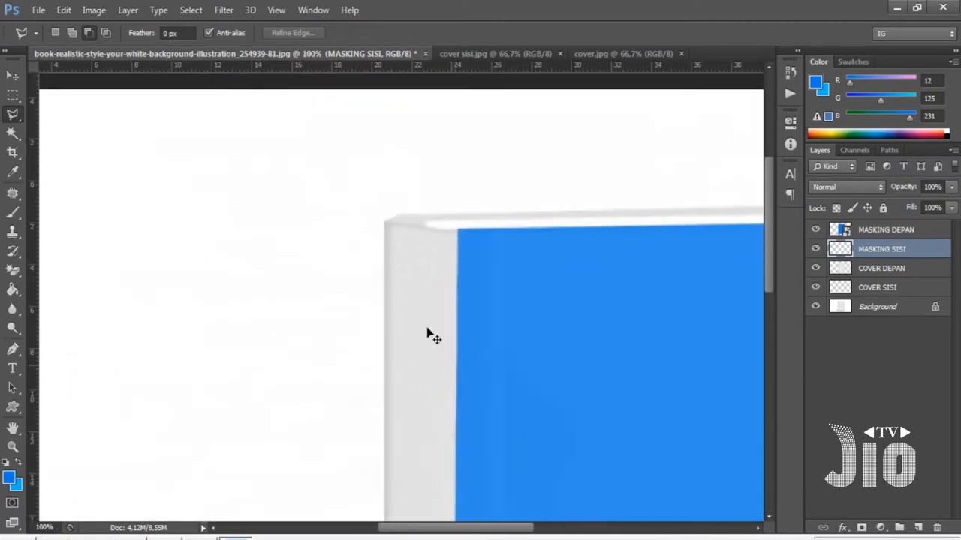
click(382, 212)
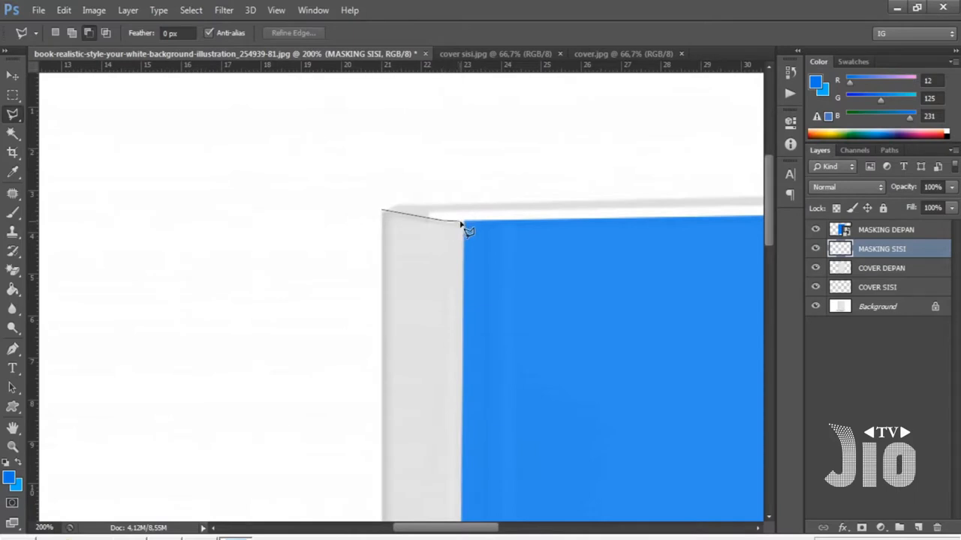
Continue the lasso outline down the spine fold and along the spine's lower edge to its outer corner.
scroll(481, 324, down, 8)
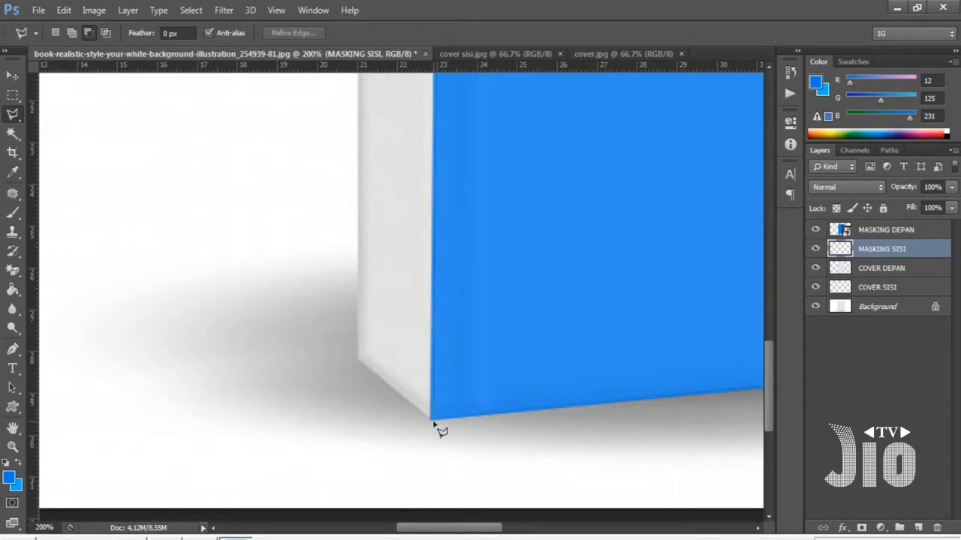
click(431, 419)
click(357, 362)
scroll(357, 362, up, 8)
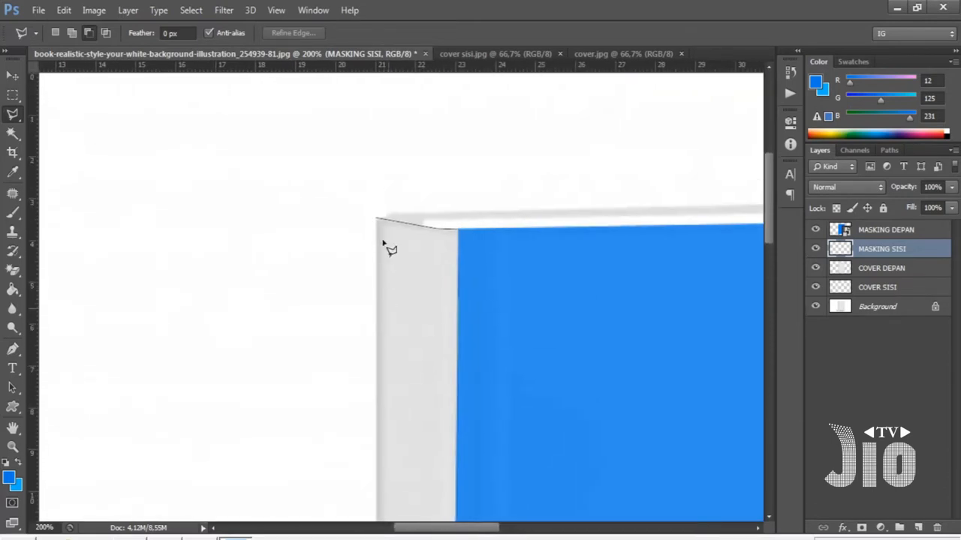
click(378, 219)
scroll(428, 105, down, 8)
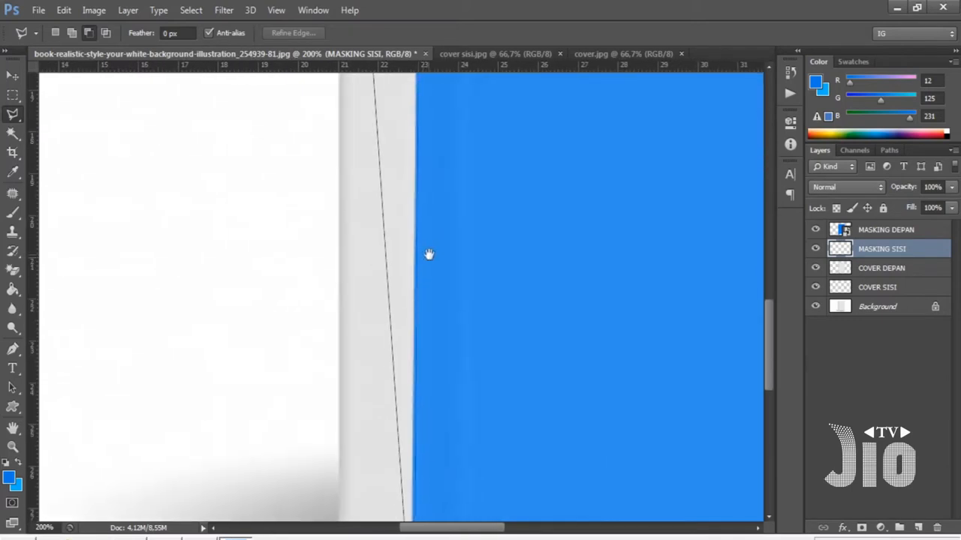
scroll(429, 254, down, 5)
click(376, 275)
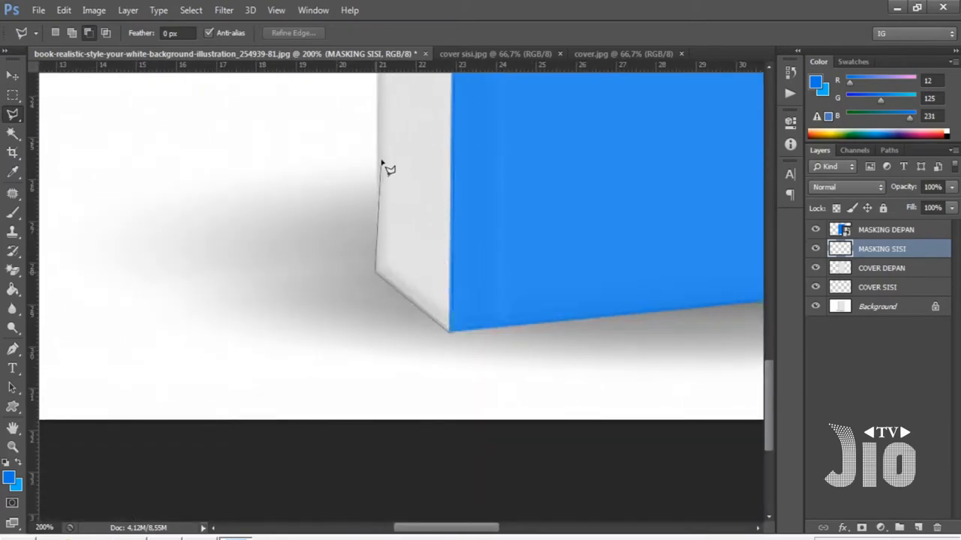
Trace the lasso up the spine's outer edge and close the selection at the upper outer corner.
scroll(440, 161, up, 6)
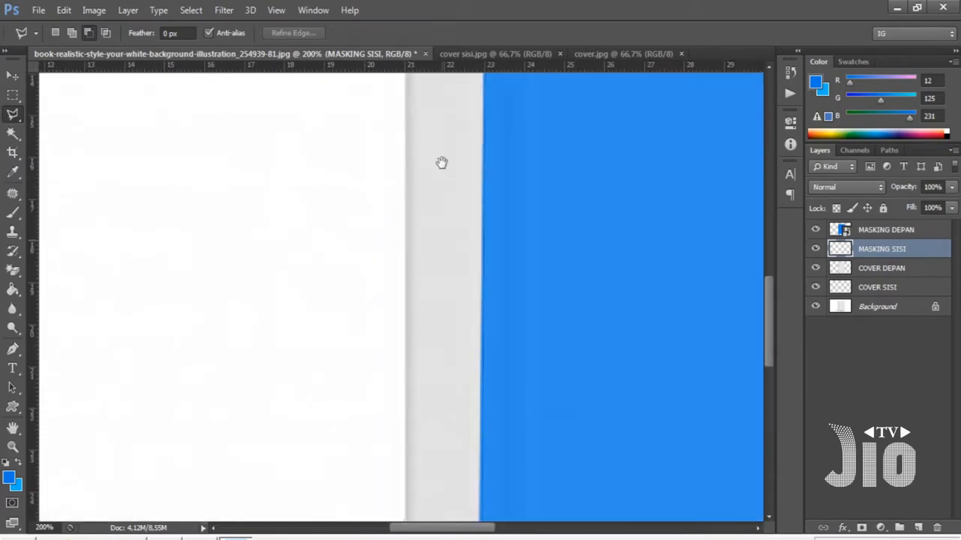
scroll(443, 344, up, 3)
scroll(443, 343, up, 2)
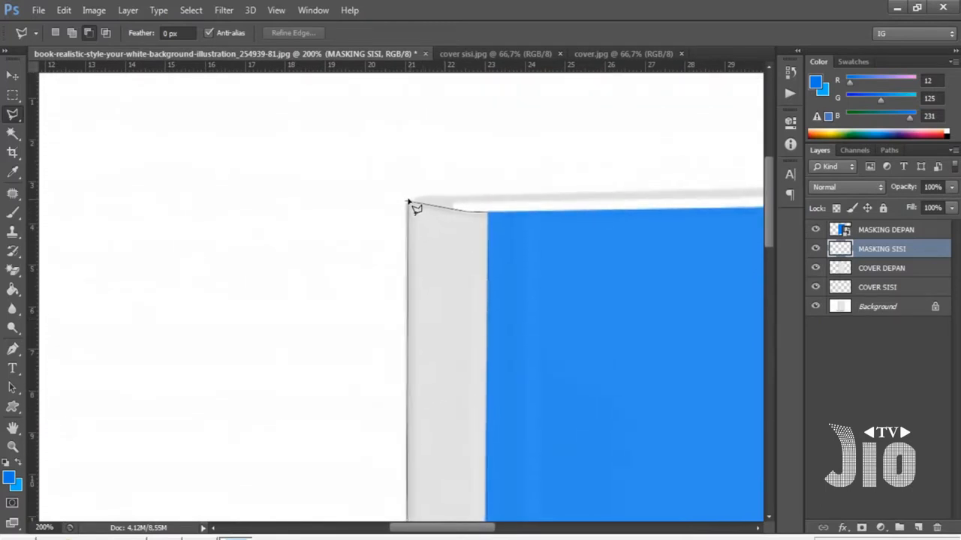
click(406, 203)
key(ctrl+minus)
key(ctrl+minus)
key(ctrl+minus)
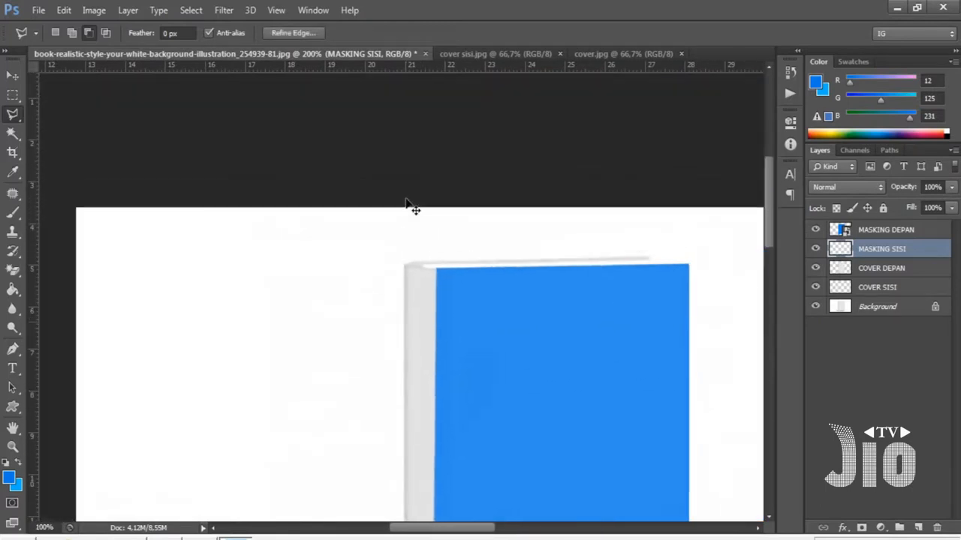
Fill the spine selection with dark blue (R 1, G 81, B 156) on MASKING SISI, and deselect.
click(10, 477)
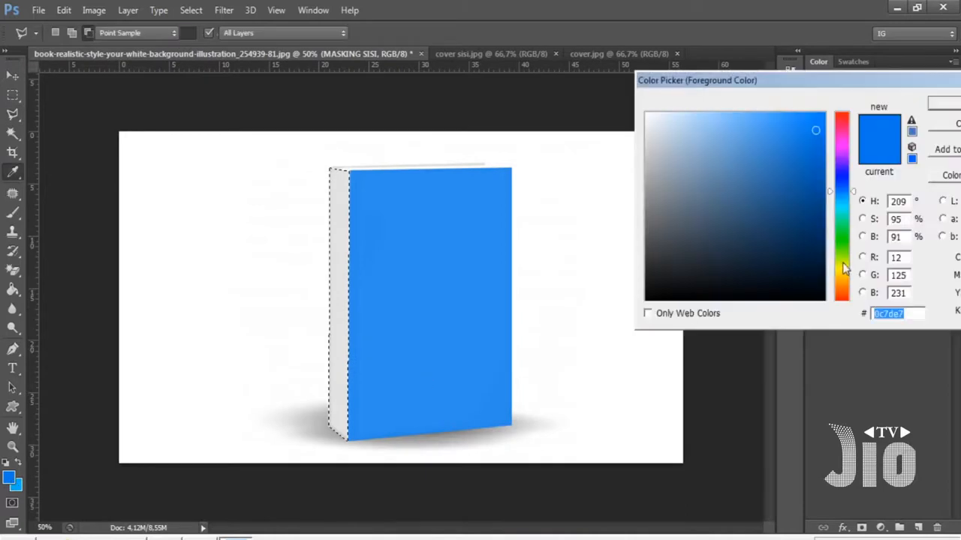
click(823, 186)
click(931, 103)
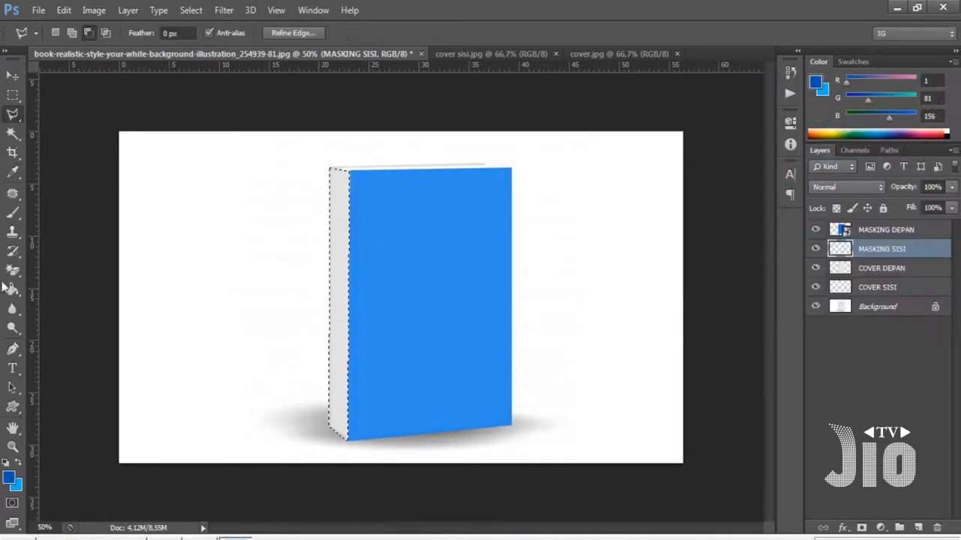
key(g)
click(338, 247)
key(ctrl+d)
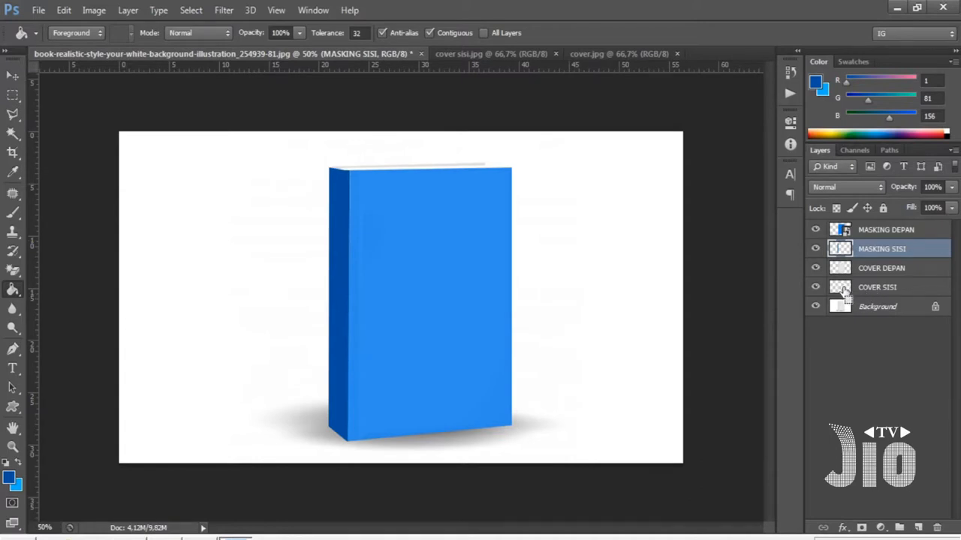
Load the COVER SISI layer's outline as a selection, invert it, and clear the selection.
ctrl+click(842, 289)
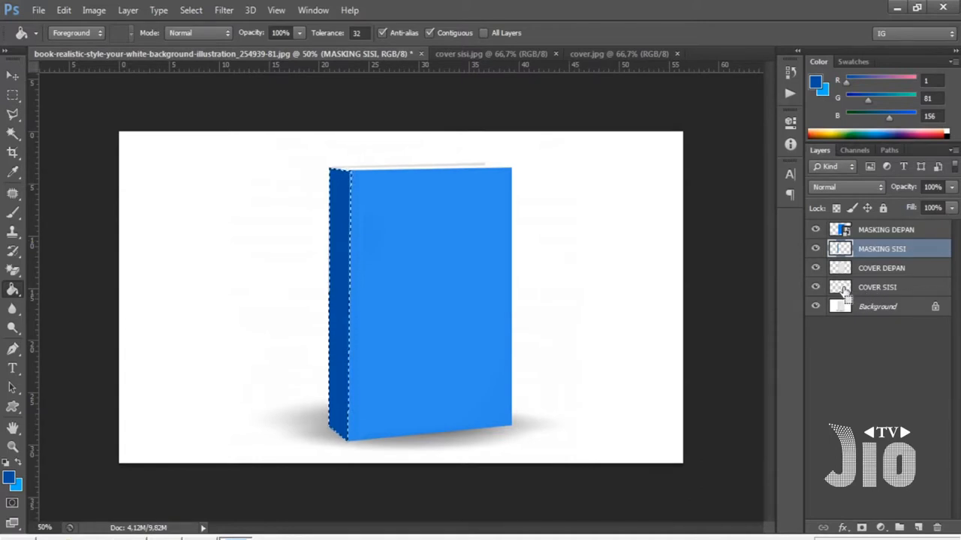
key(ctrl+shift+i)
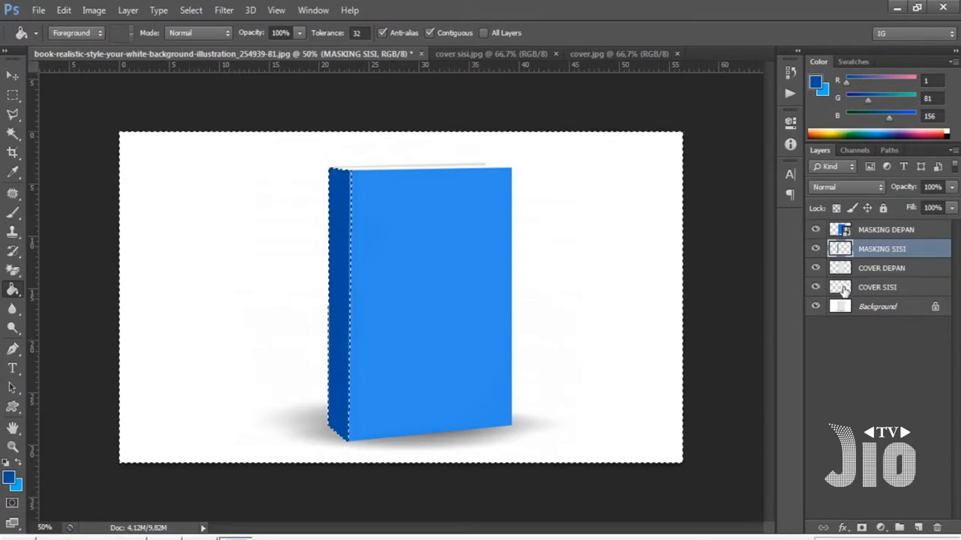
key(ctrl+d)
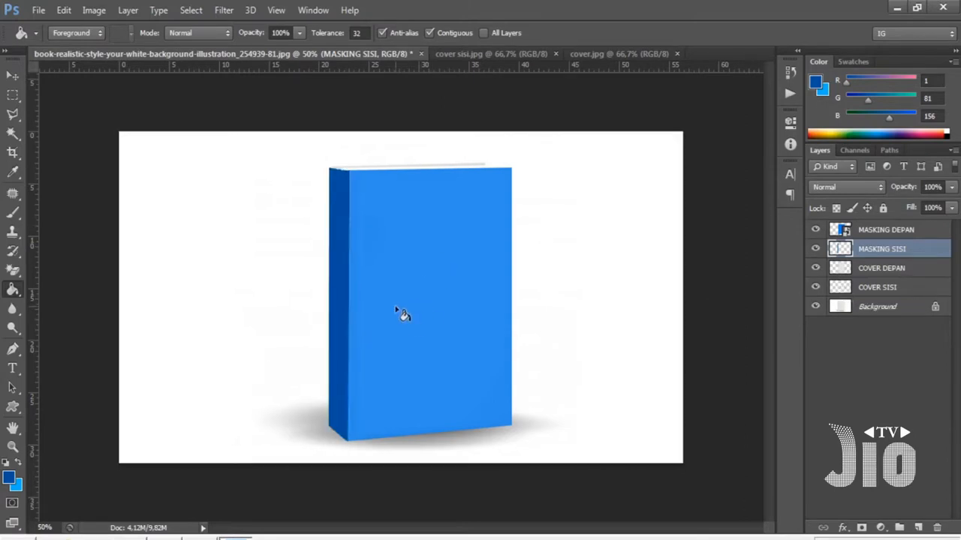
Review the spine design in cover sisi.jpg and the front design in cover.jpg, and return to the book document.
click(501, 54)
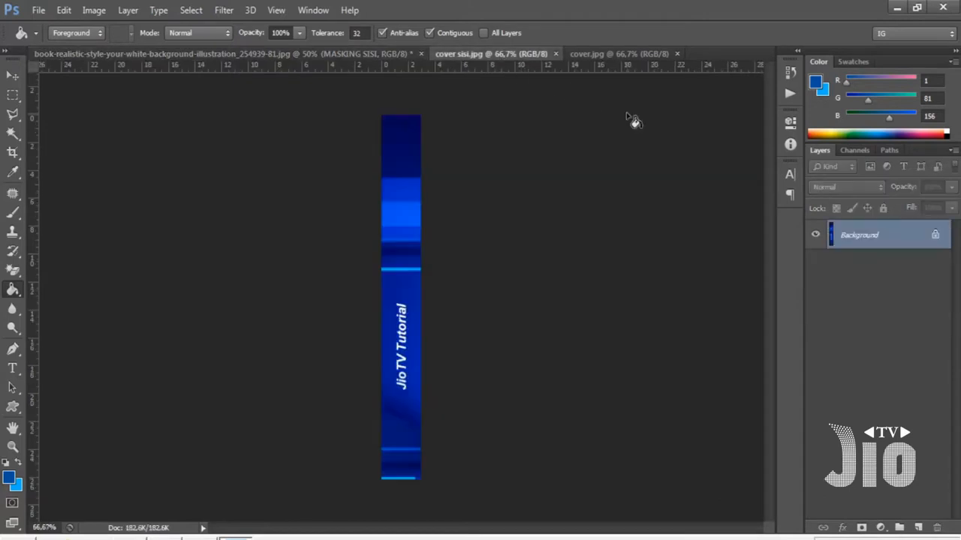
click(620, 55)
click(479, 54)
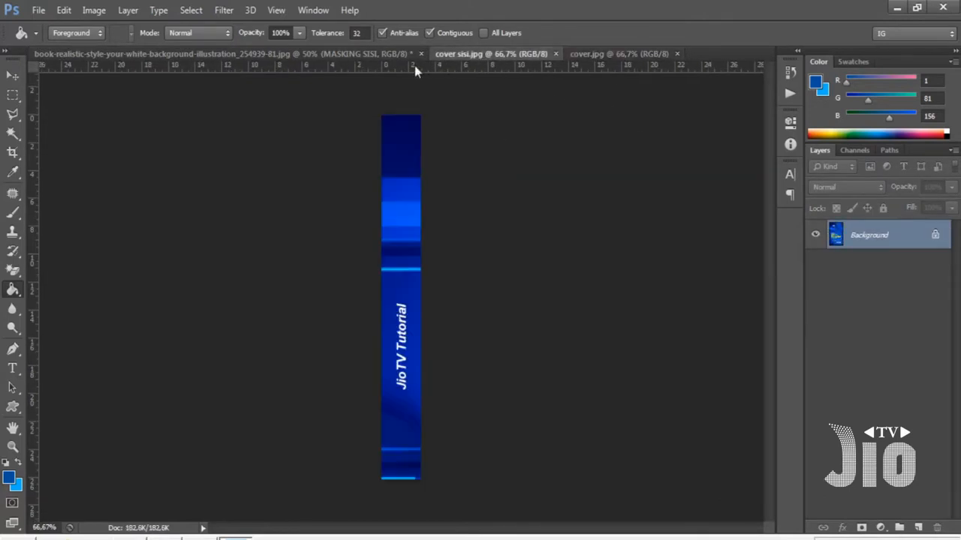
click(353, 54)
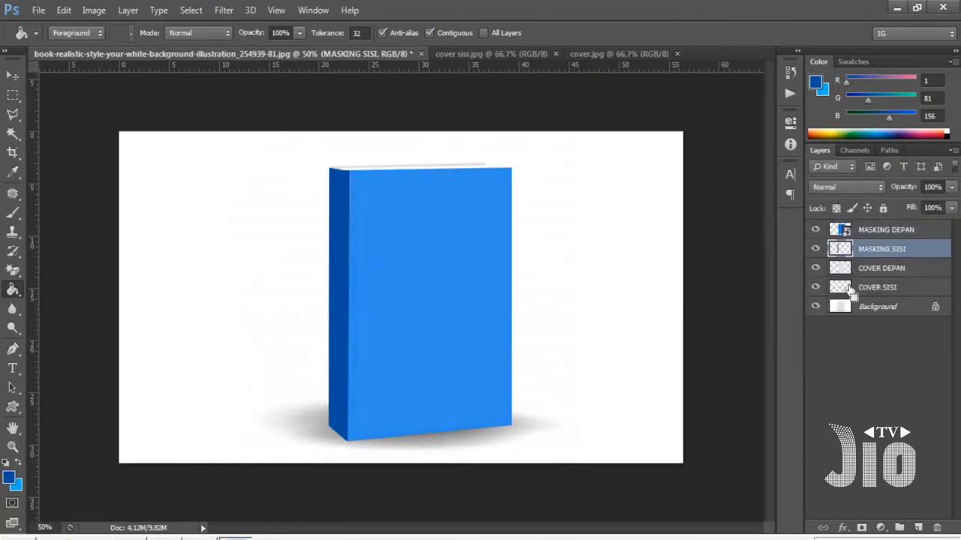
Convert the MASKING SISI layer to a smart object and open the contents of the MASKING DEPAN smart object.
right_click(882, 258)
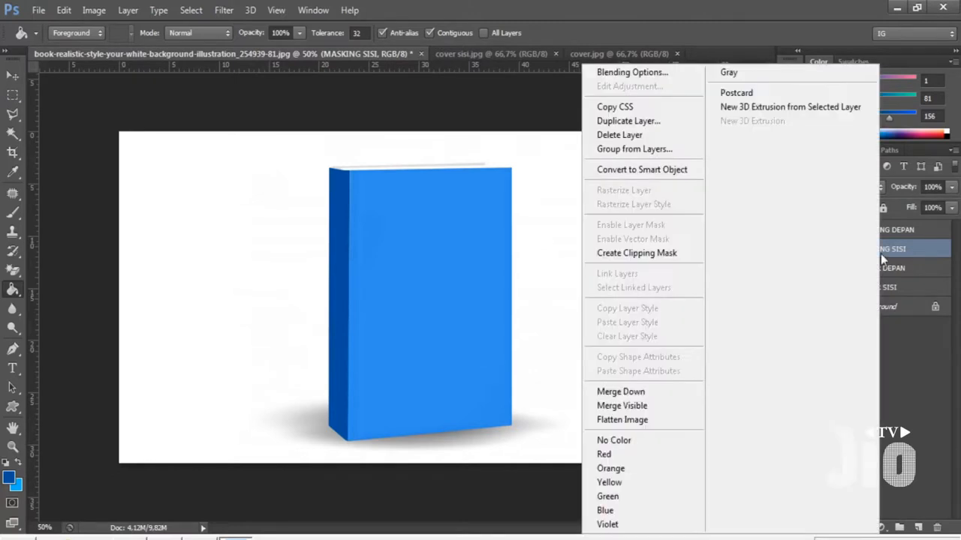
click(553, 193)
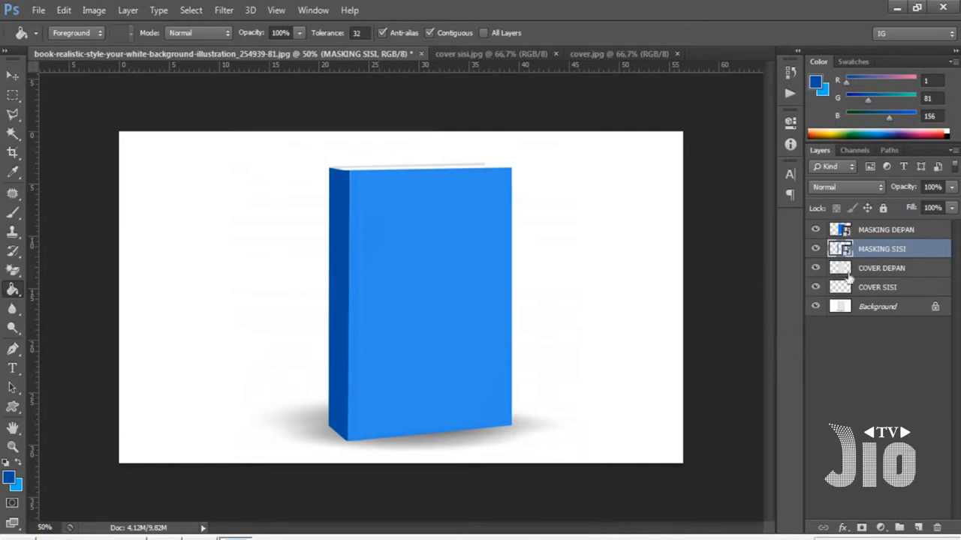
click(882, 233)
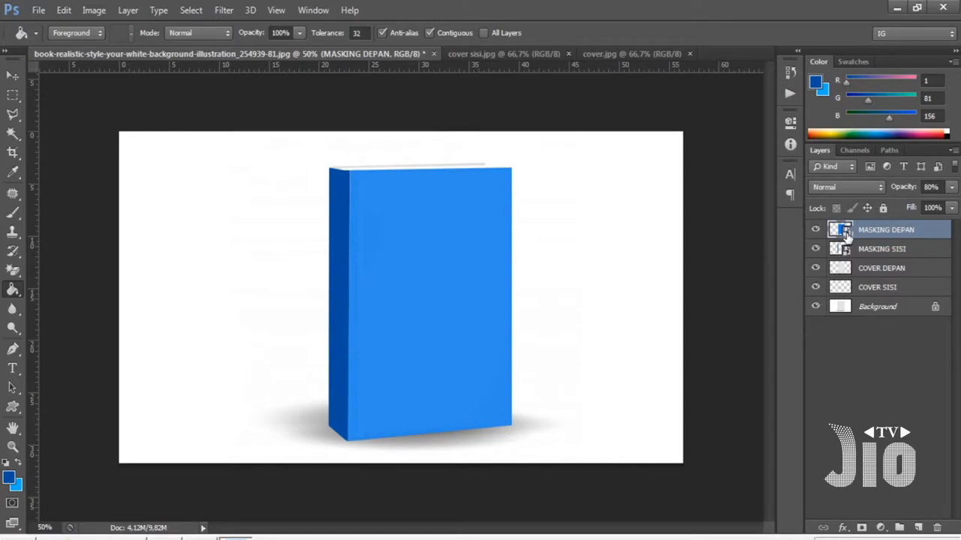
double_click(842, 232)
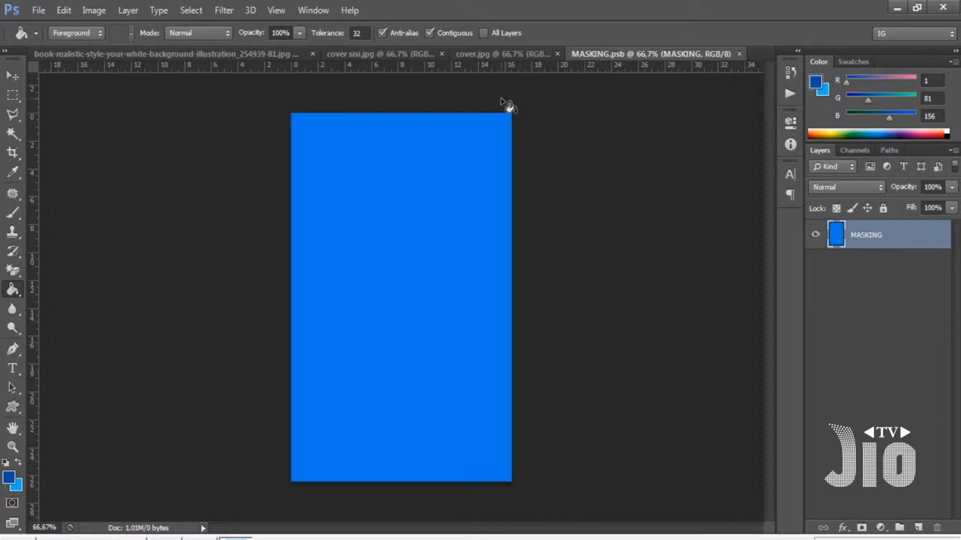
Copy the front cover artwork from cover.jpg into MASKING.psb with the Move tool, and close cover.jpg.
click(482, 54)
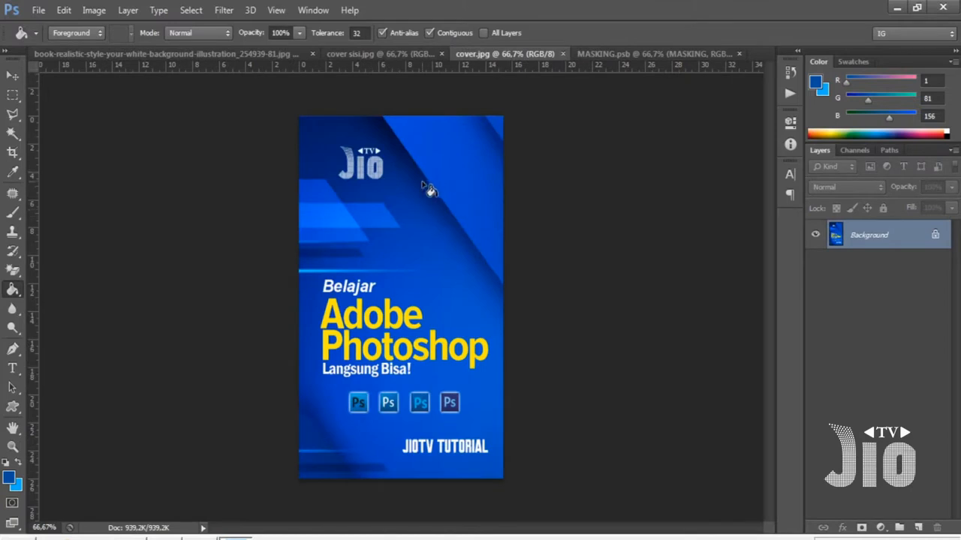
click(12, 76)
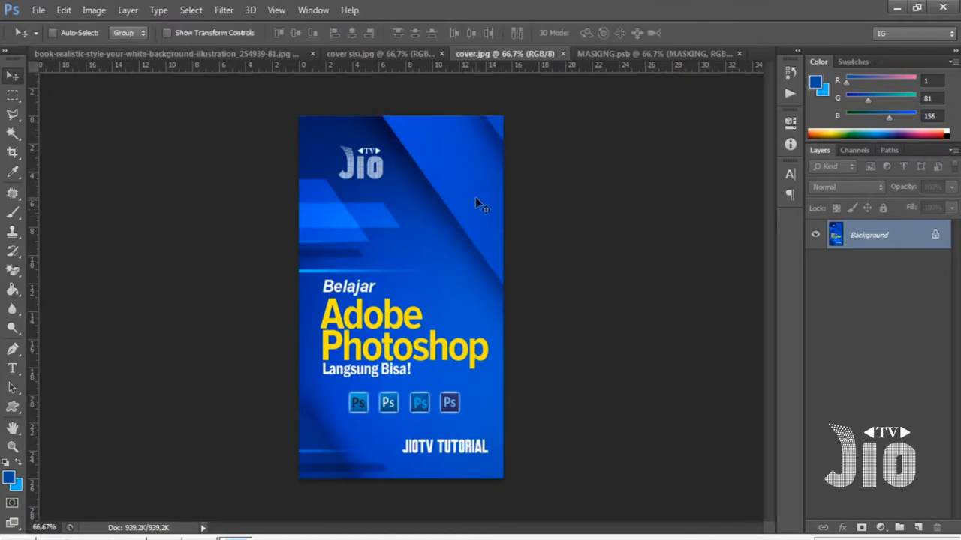
drag(612, 56, 429, 232)
click(530, 53)
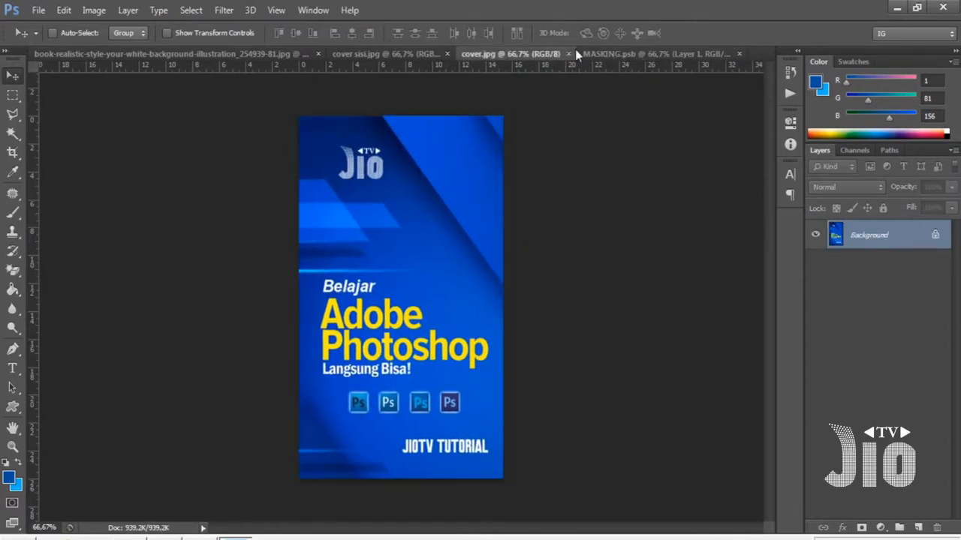
click(568, 54)
Align the front cover artwork with the canvas's upper-left corner and stretch it to about 107.82% width and 101.76% height to fill MASKING.psb.
drag(448, 262, 428, 265)
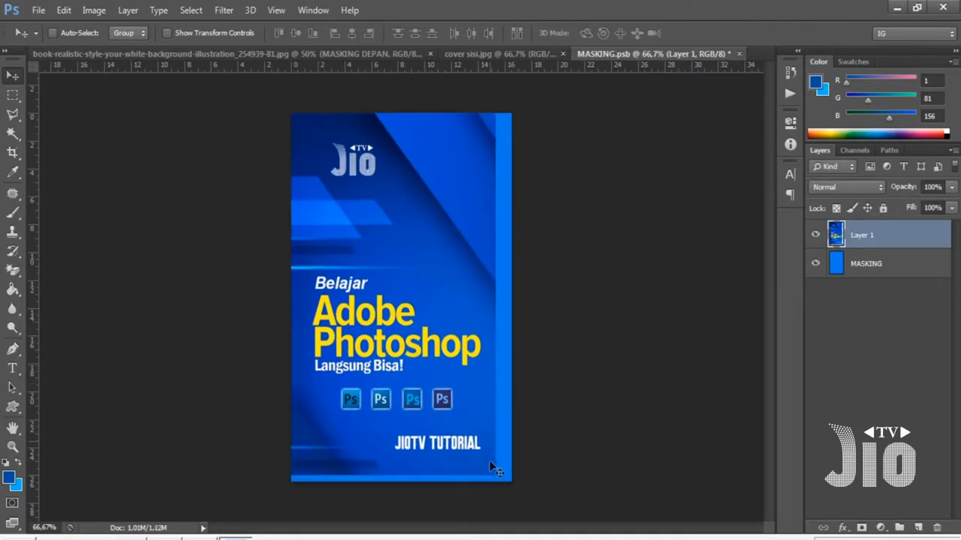
key(ctrl+t)
drag(495, 475, 509, 482)
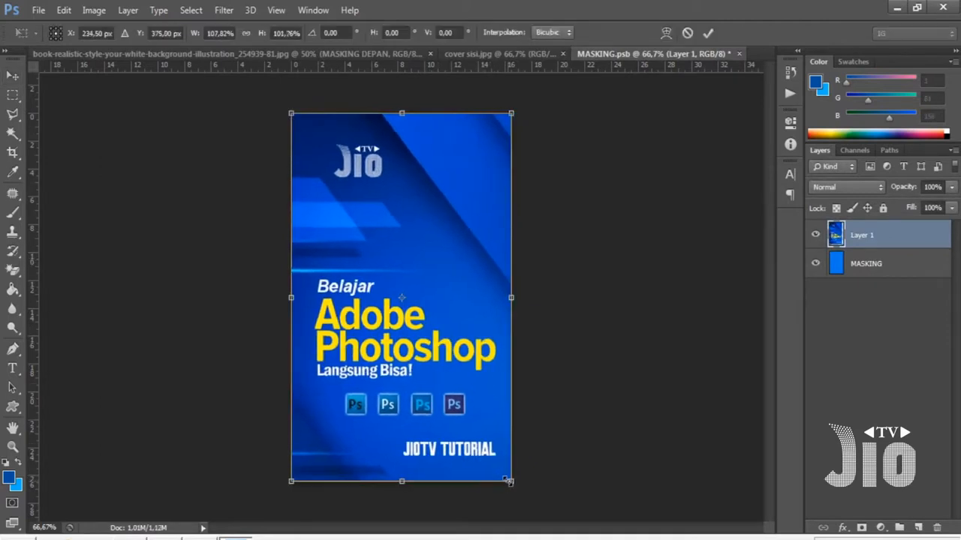
key(Return)
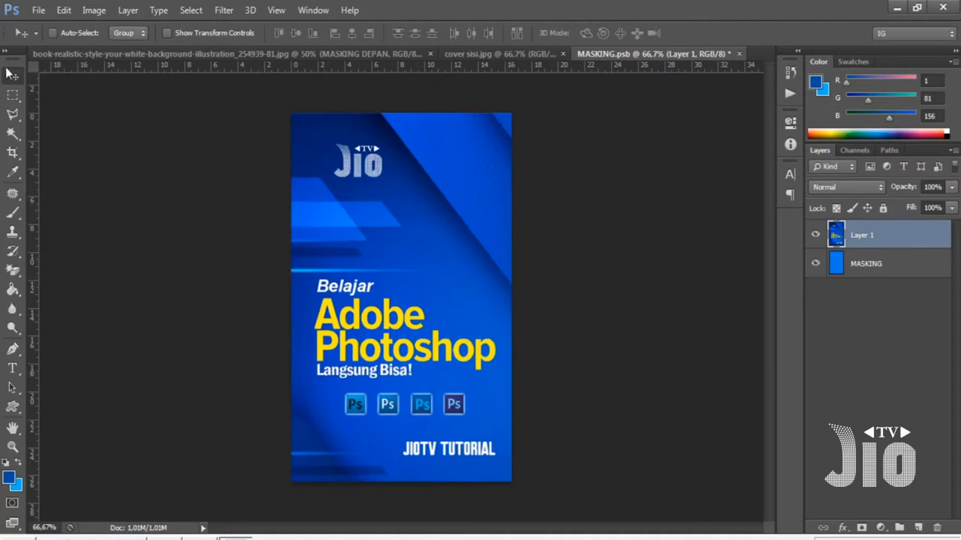
Save MASKING.psb, check the front cover in the book document, and close MASKING.psb.
click(38, 10)
click(86, 172)
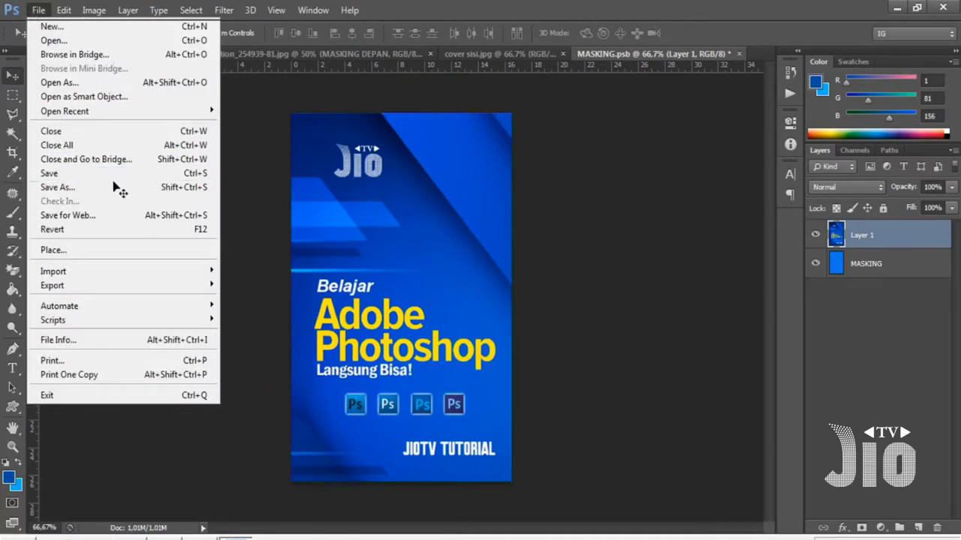
click(116, 56)
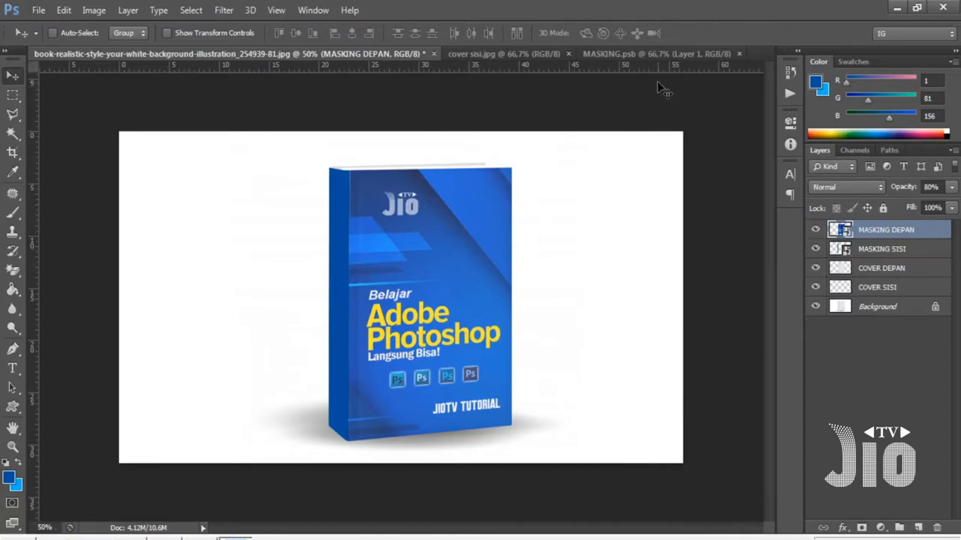
click(644, 59)
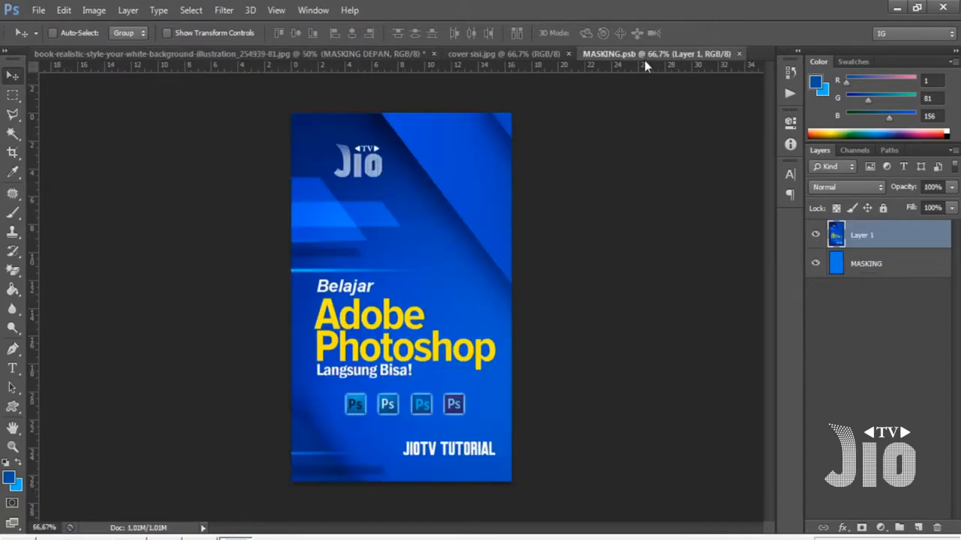
click(202, 58)
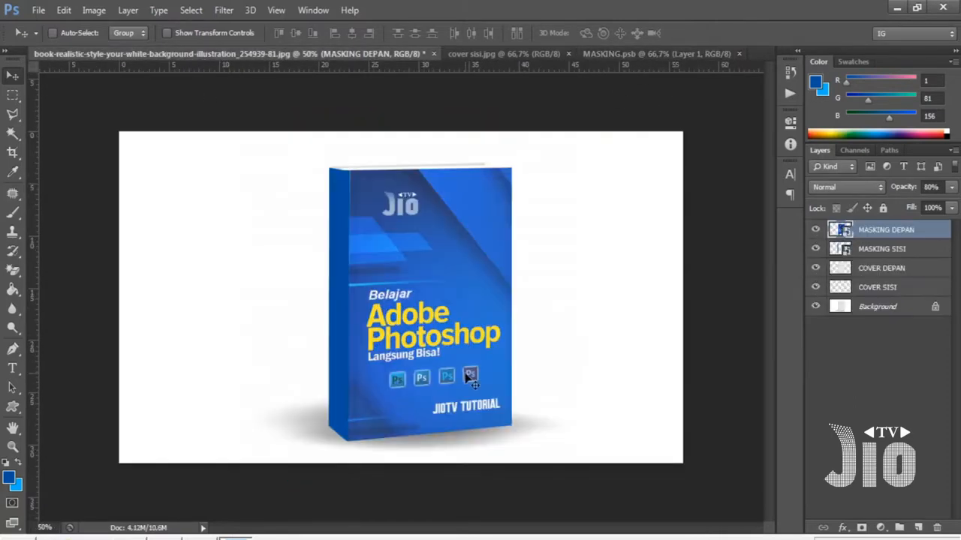
click(696, 59)
click(738, 54)
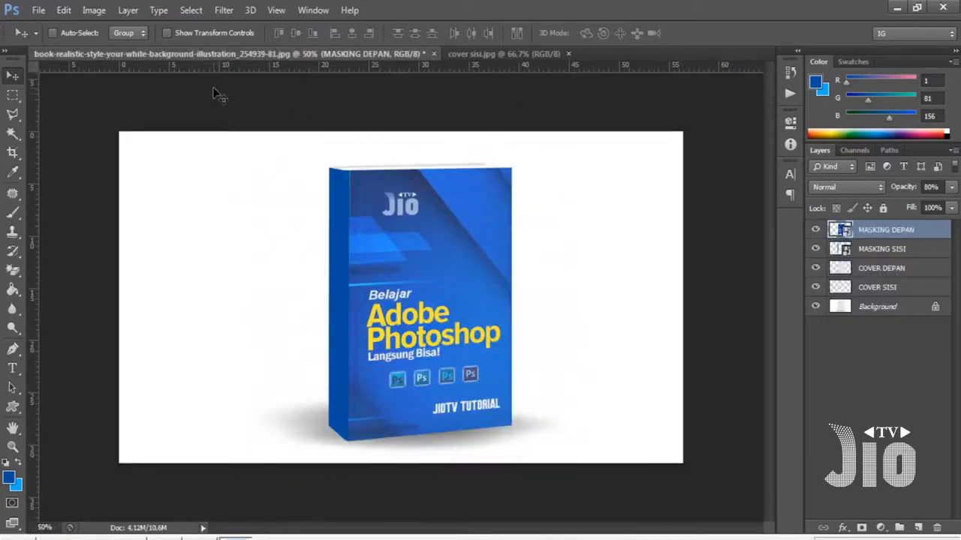
Examine the front cover up close, comparing it with the MASKING DEPAN and COVER DEPAN layers hidden and shown.
key(ctrl+plus)
key(ctrl+plus)
key(ctrl+plus)
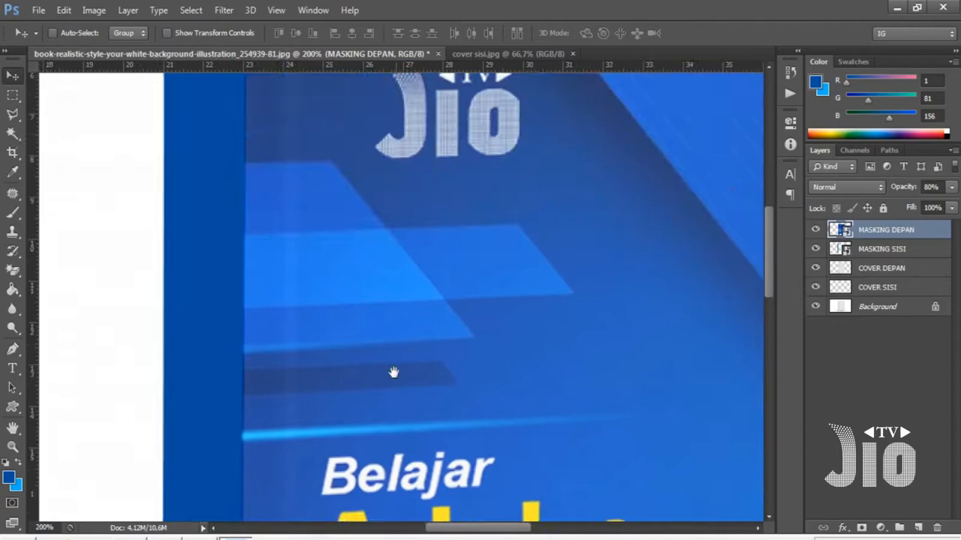
drag(359, 94, 380, 262)
key(ctrl+minus)
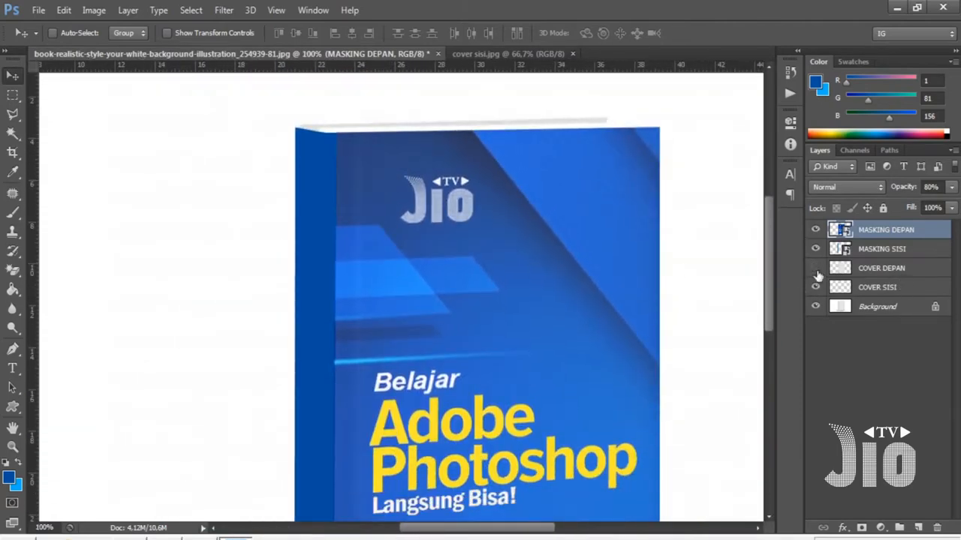
click(815, 230)
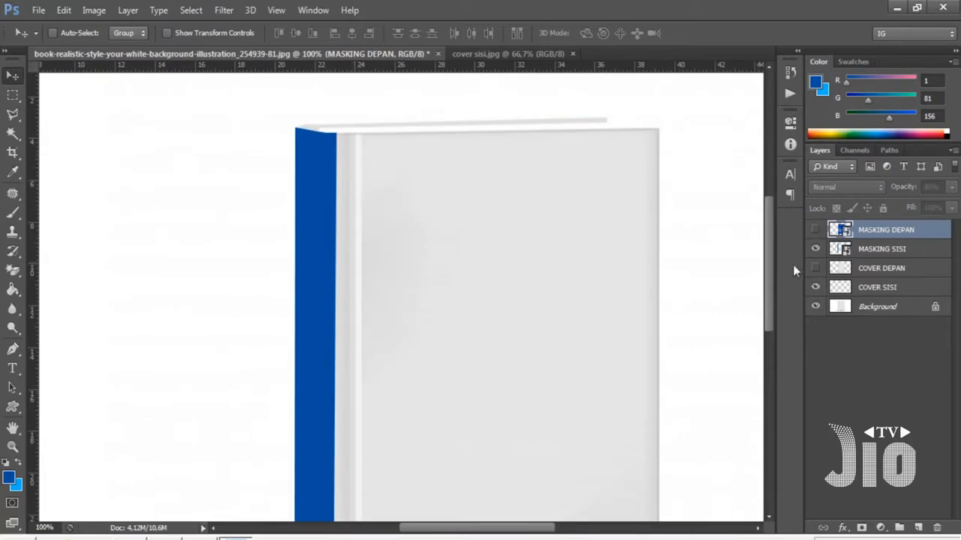
click(816, 230)
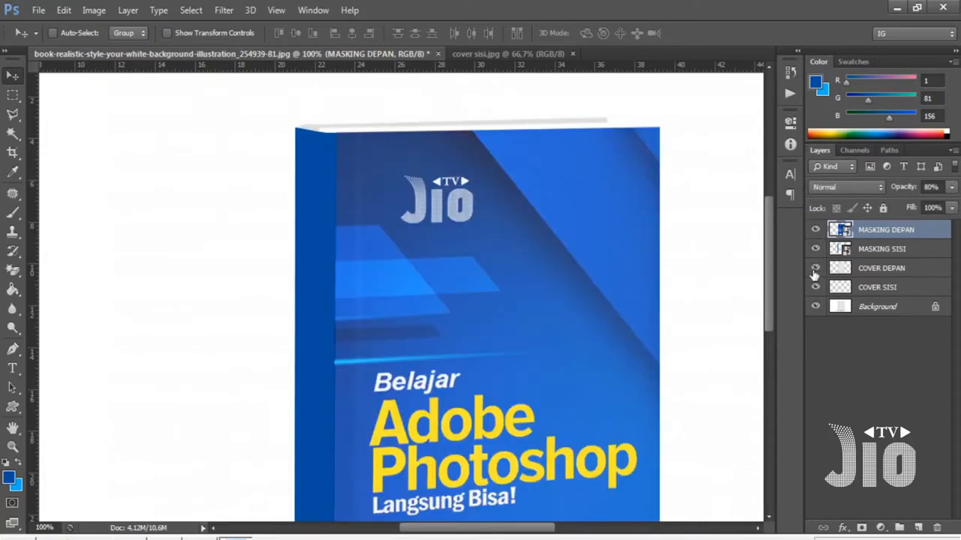
key(ctrl+minus)
scroll(457, 303, down, 3)
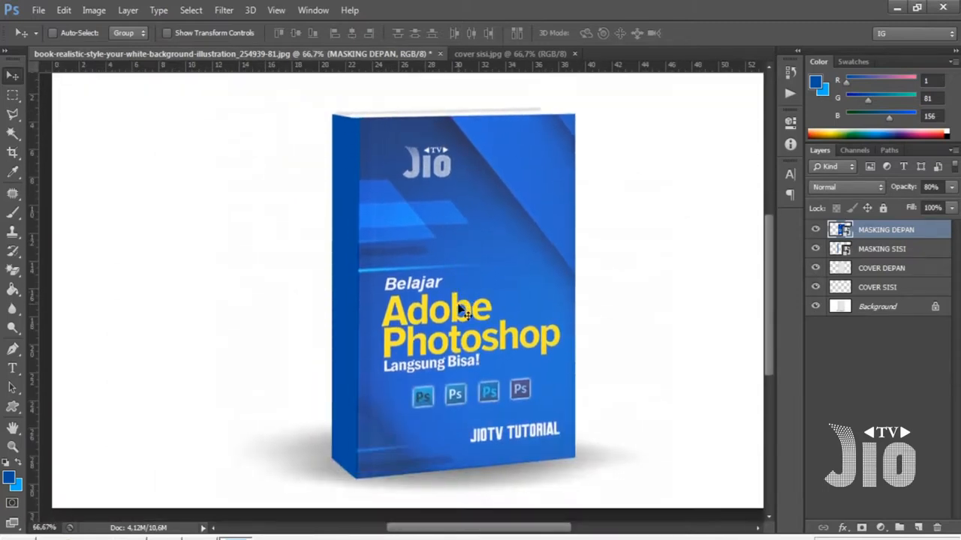
Open the contents of the MASKING SISI smart object and paste in the whole spine artwork from cover sisi.jpg.
click(863, 252)
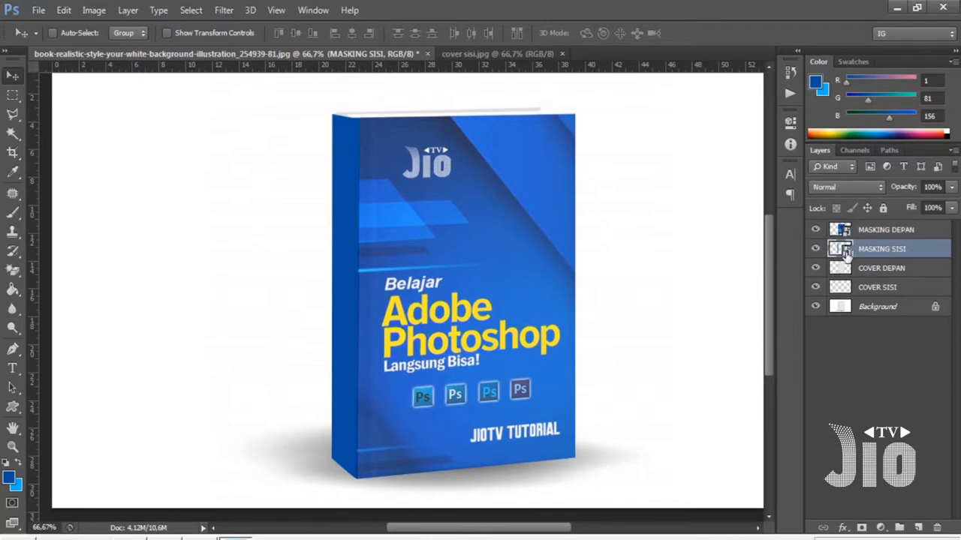
double_click(842, 250)
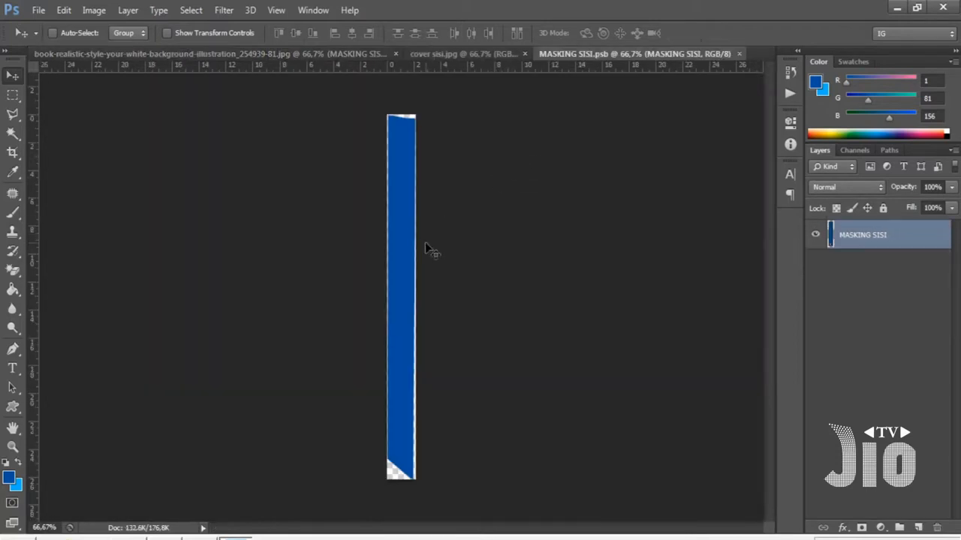
click(466, 51)
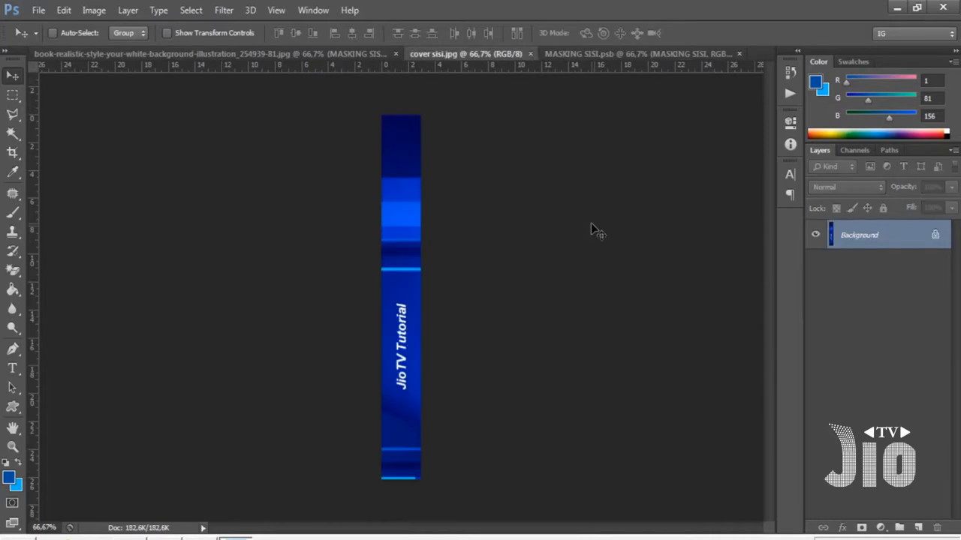
key(ctrl+a)
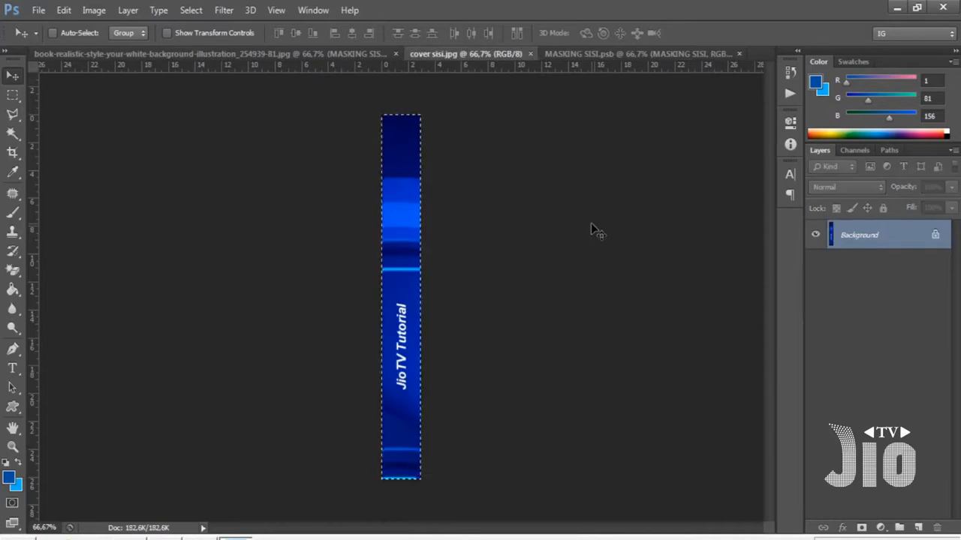
click(587, 53)
key(ctrl+v)
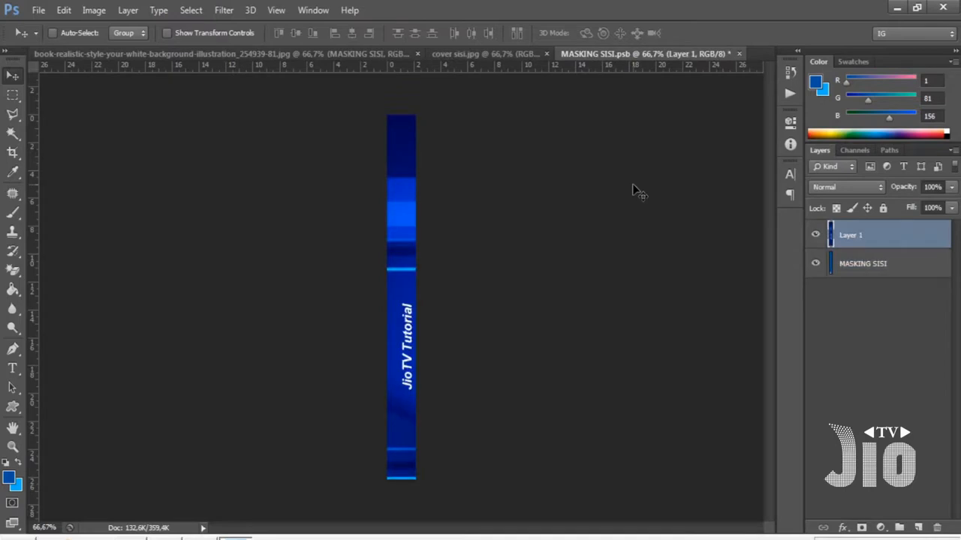
Save MASKING SISI.psb with the pasted spine artwork and check the spine in the book document.
click(38, 10)
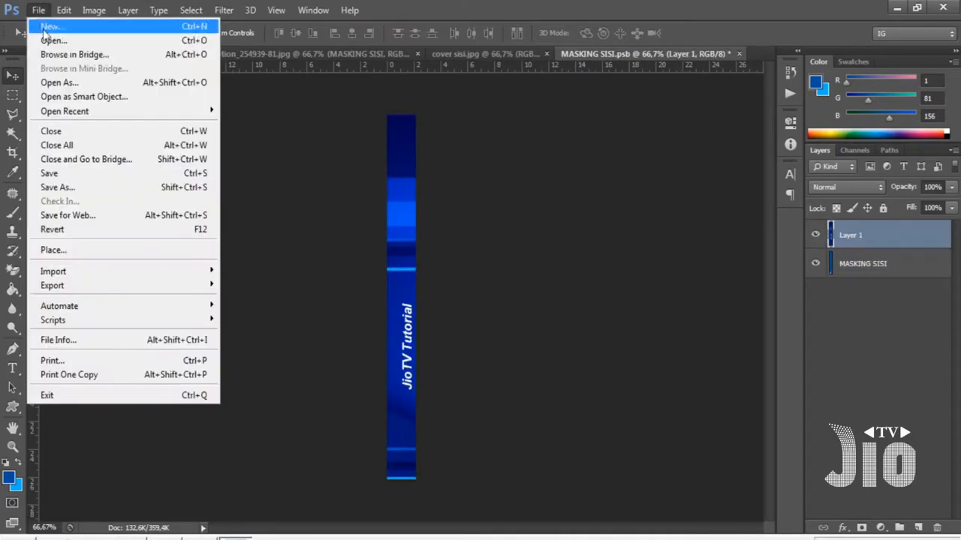
click(96, 174)
click(87, 49)
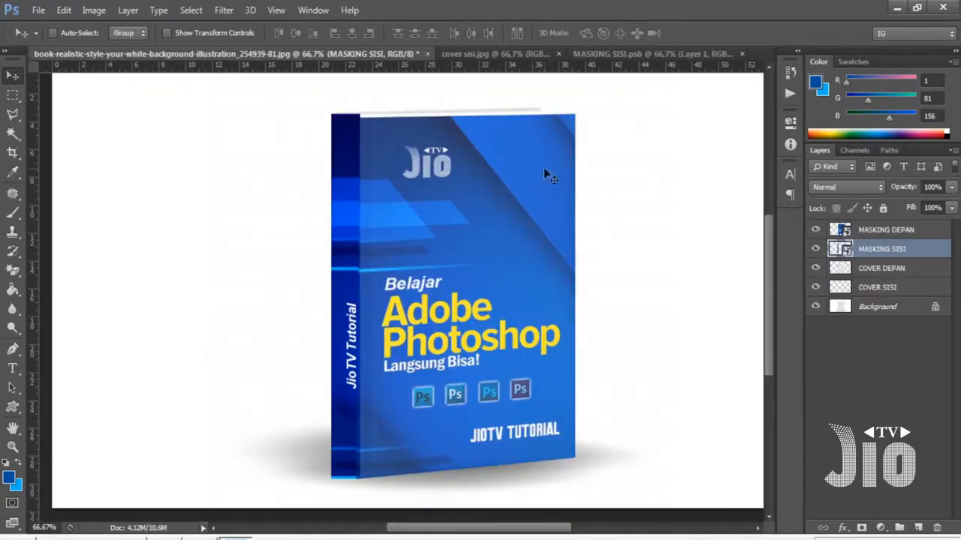
In MASKING SISI.psb, select the MASKING SISI layer's outline, invert the selection, clear that area from Layer 1, and deselect.
click(599, 54)
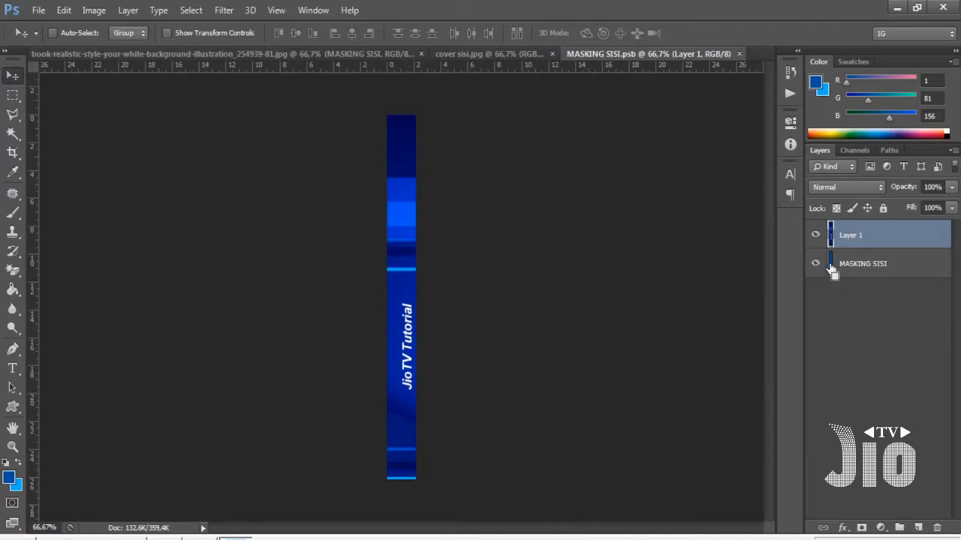
ctrl+click(830, 267)
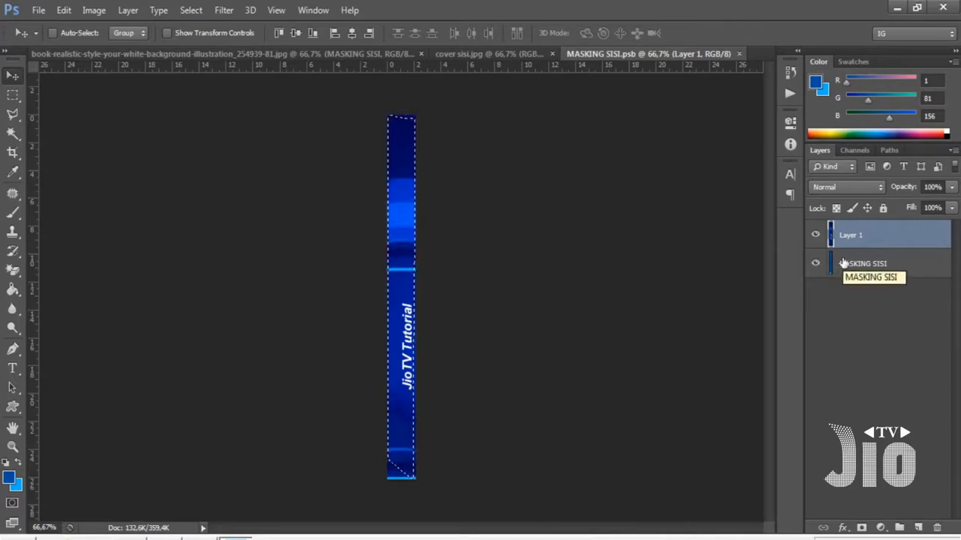
click(867, 269)
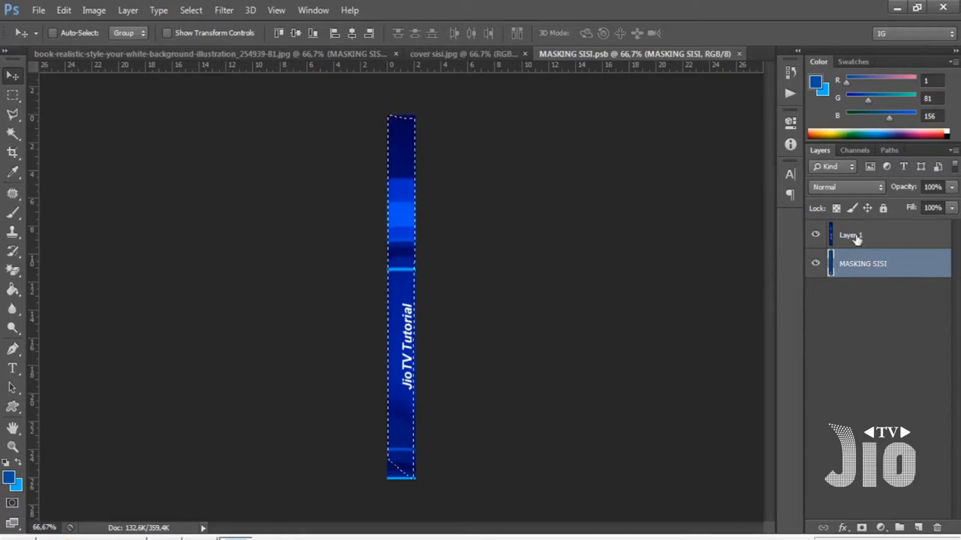
click(94, 11)
mouse_move(127, 11)
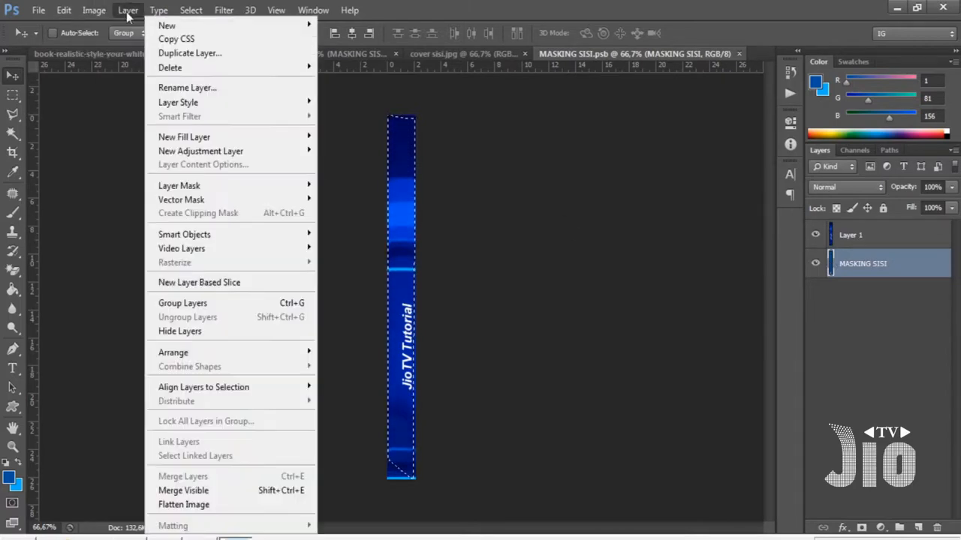
click(578, 145)
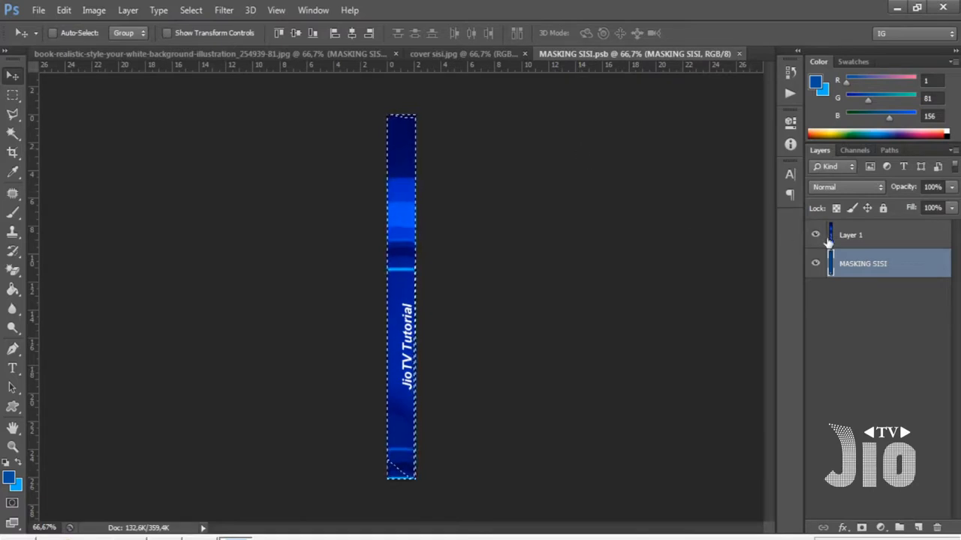
click(854, 237)
key(Delete)
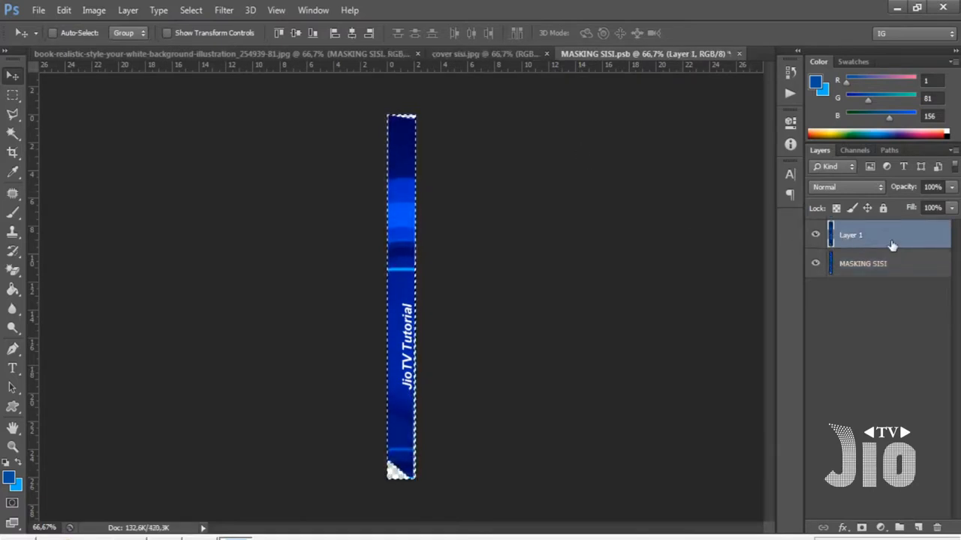
key(ctrl+d)
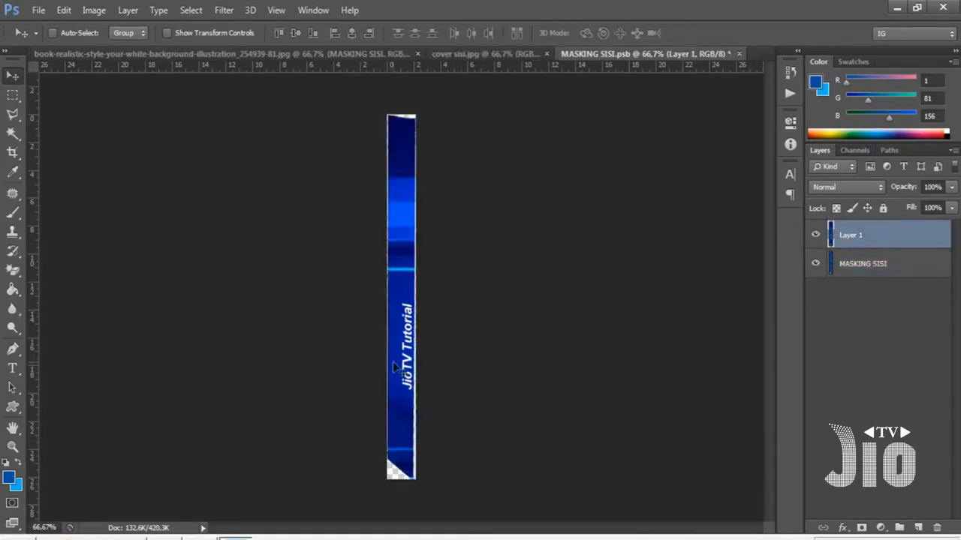
Save the trimmed spine artwork in MASKING SISI.psb and return to the book document.
click(38, 11)
click(72, 174)
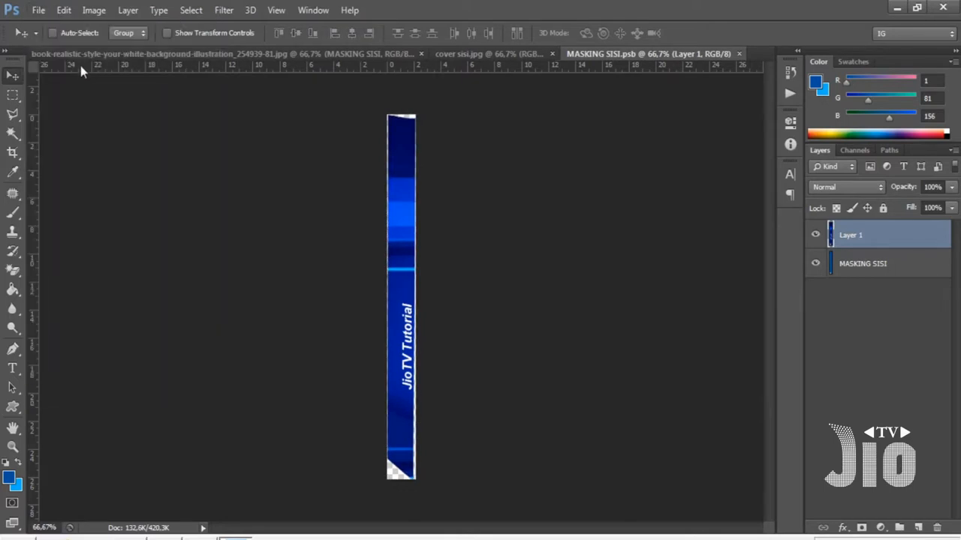
click(80, 54)
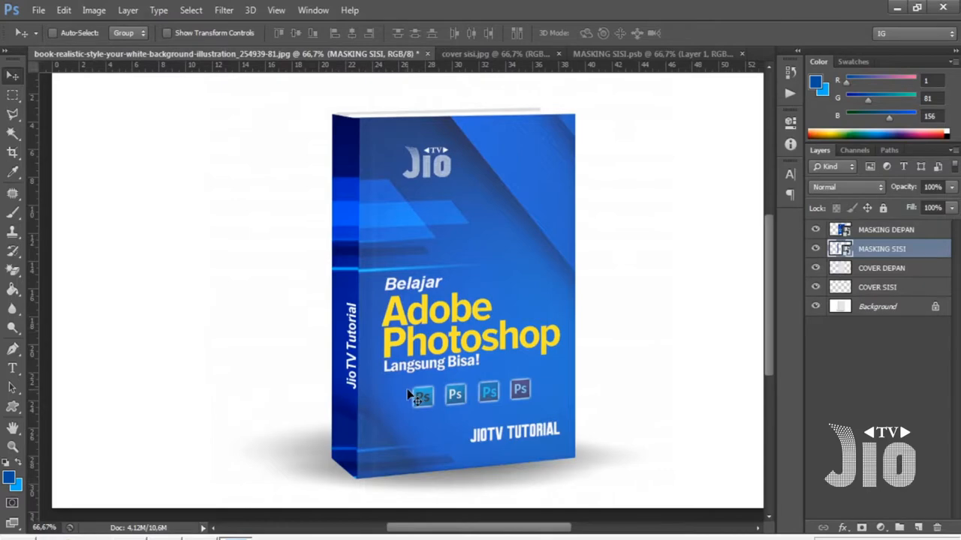
Duplicate the COVER DEPAN layer, move the copy to the top of the layer stack, and set its blend mode to Linear Burn.
click(907, 270)
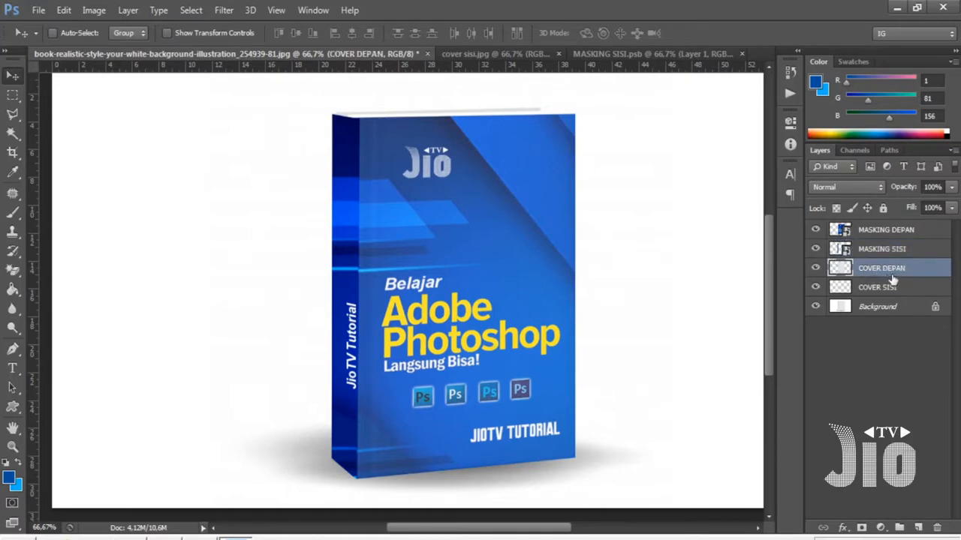
key(ctrl+j)
drag(893, 270, 890, 223)
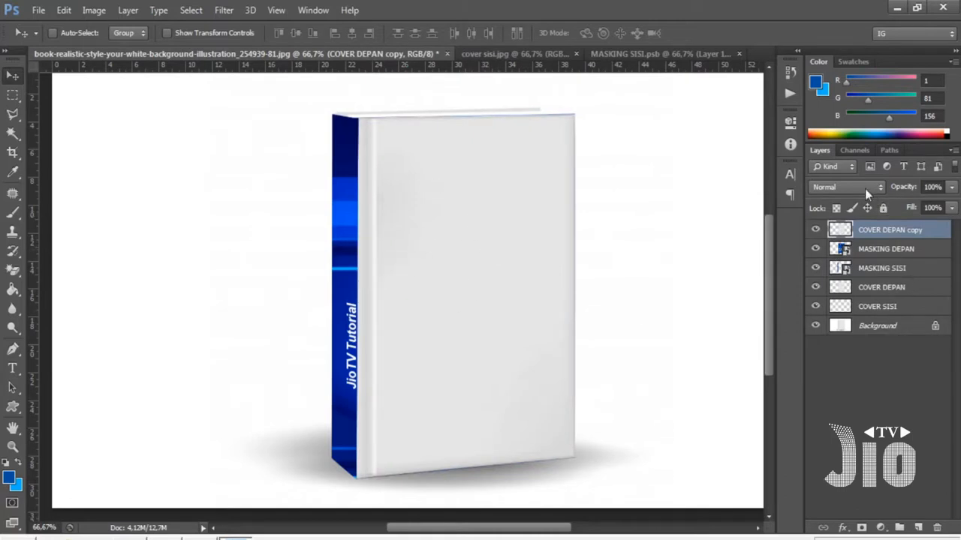
click(864, 189)
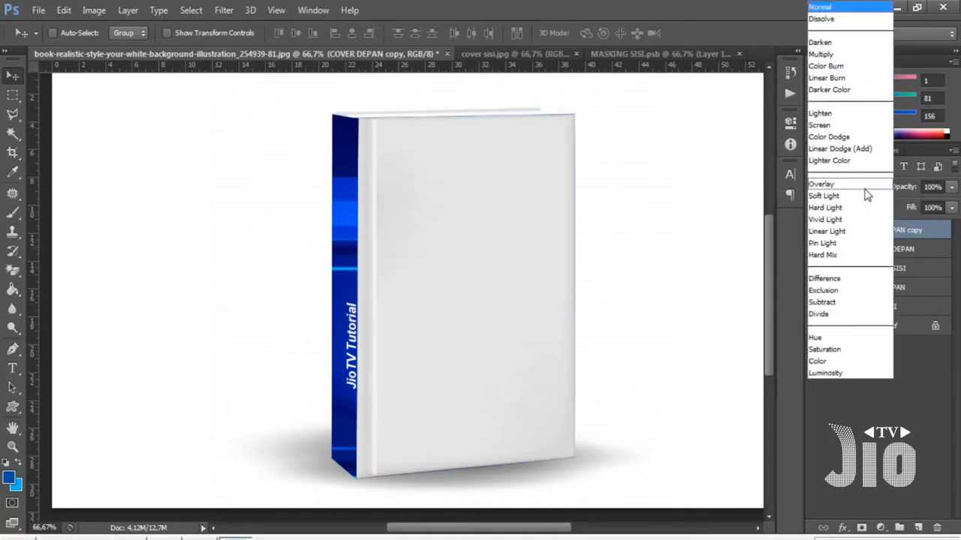
click(847, 78)
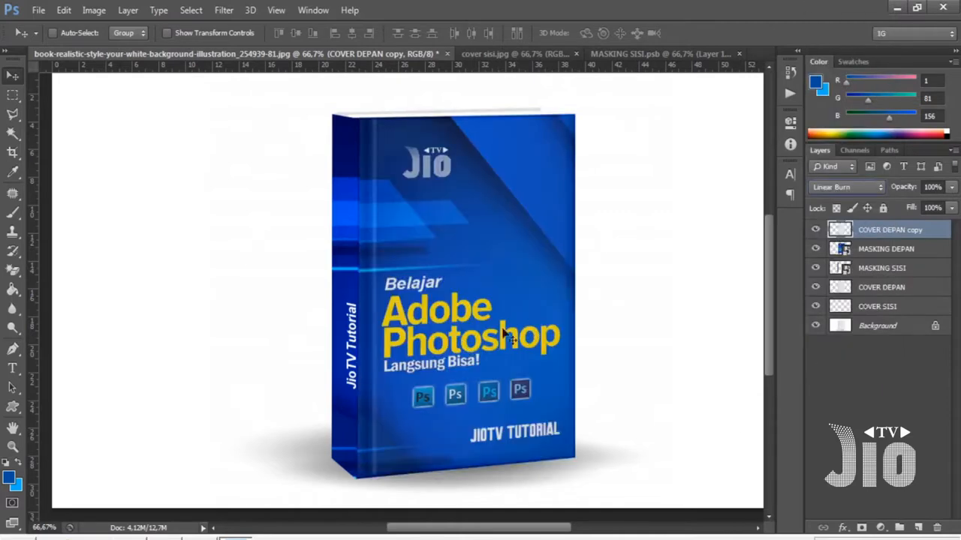
Compare the COVER DEPAN copy layer in Normal and Linear Burn blend modes near the spine edge, leaving it on Linear Burn.
key(ctrl+plus)
key(ctrl+plus)
key(shift+alt+n)
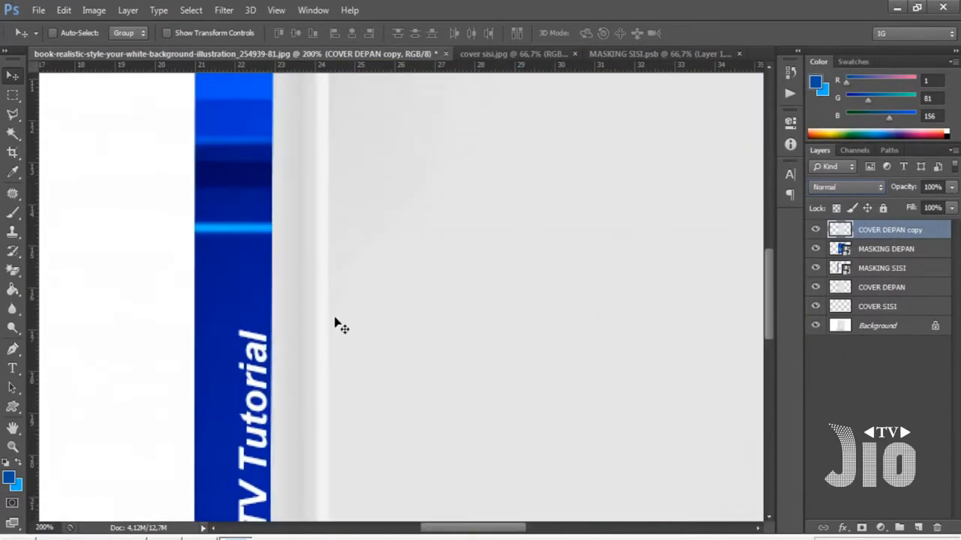
click(833, 188)
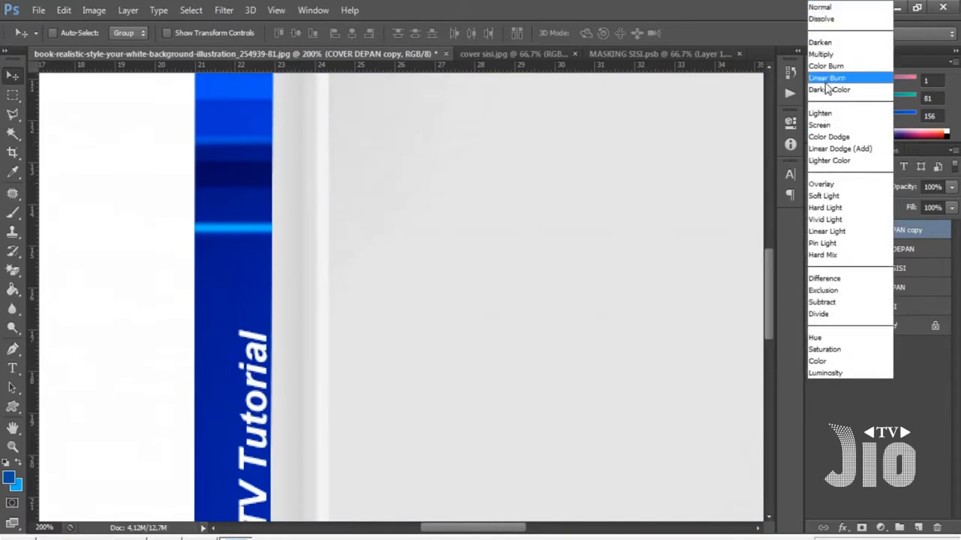
click(833, 80)
key(ctrl+minus)
key(ctrl+minus)
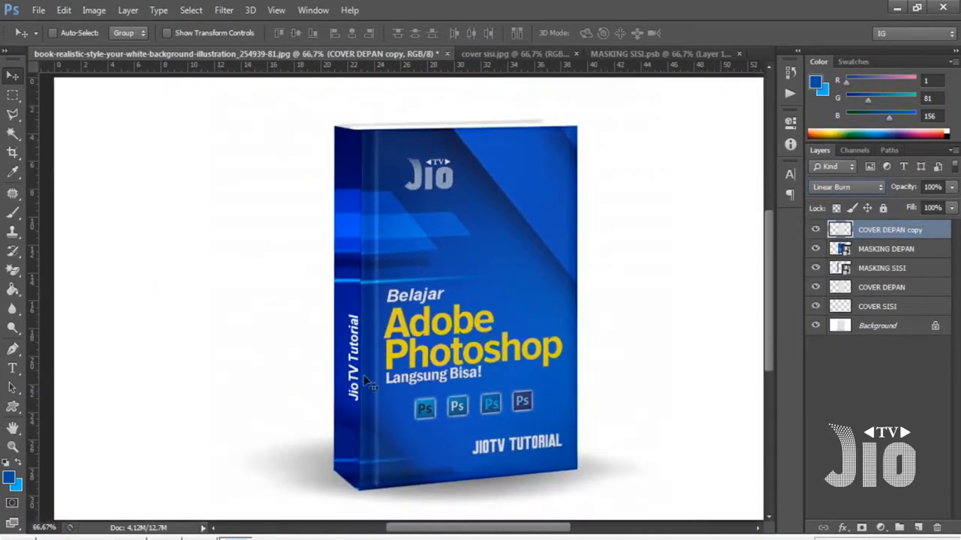
Duplicate the COVER SISI layer, move the copy directly below COVER DEPAN copy, and set its blend mode to Linear Burn.
click(889, 307)
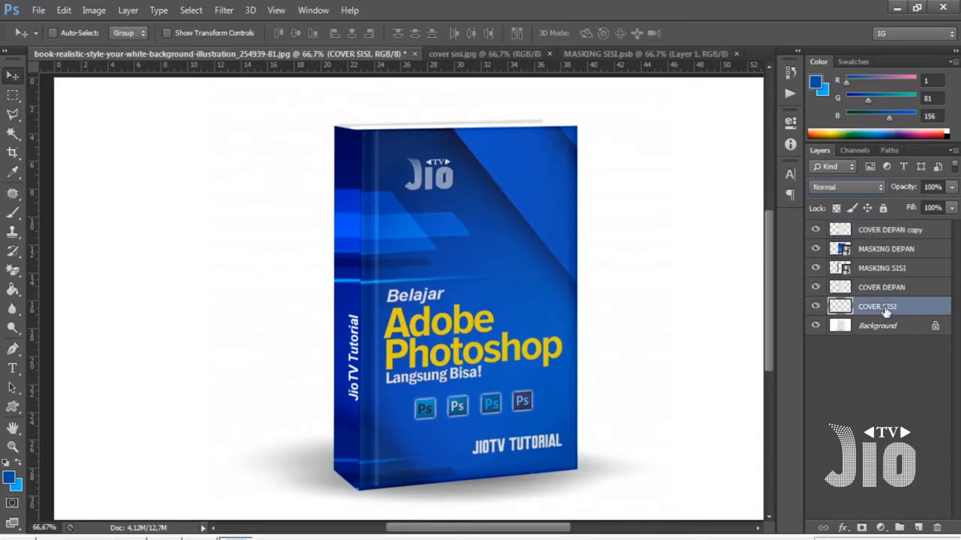
key(ctrl+j)
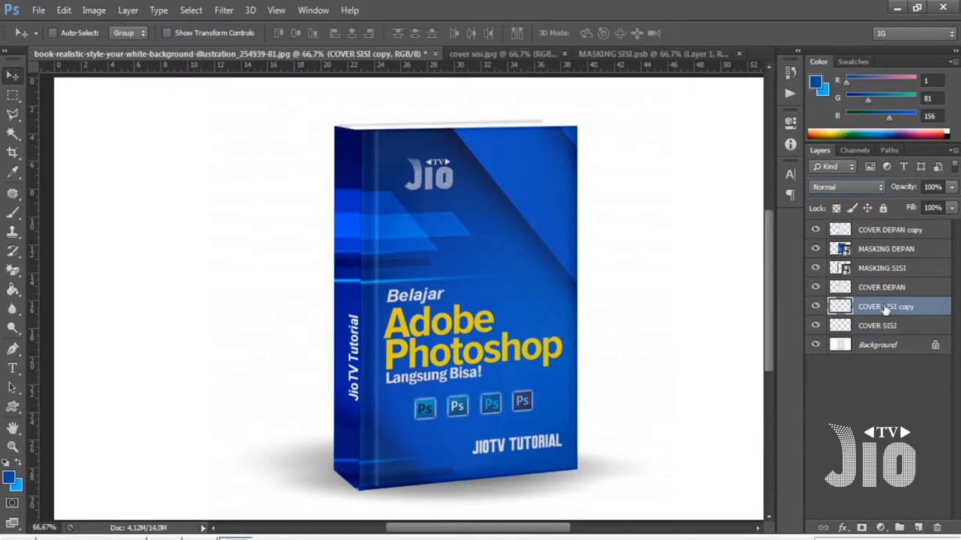
drag(886, 307, 885, 243)
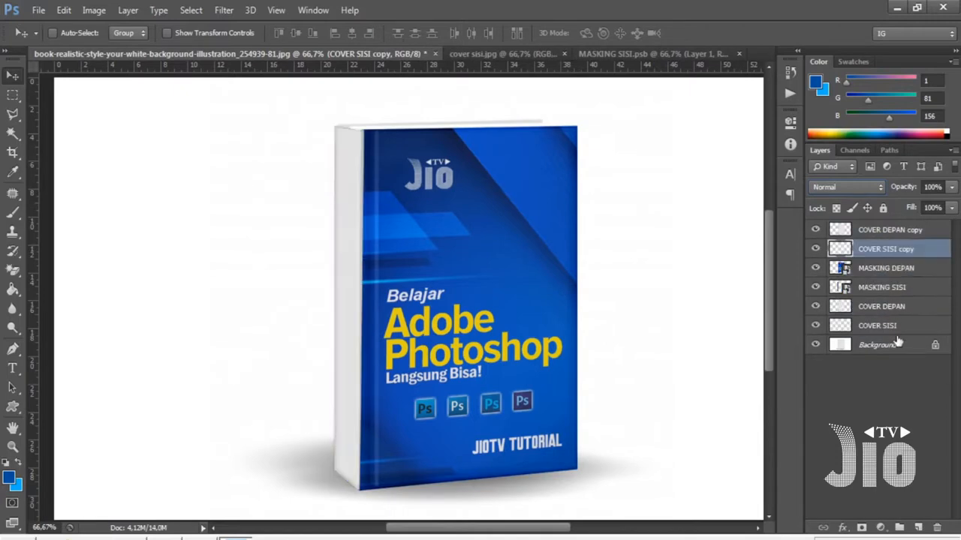
click(865, 188)
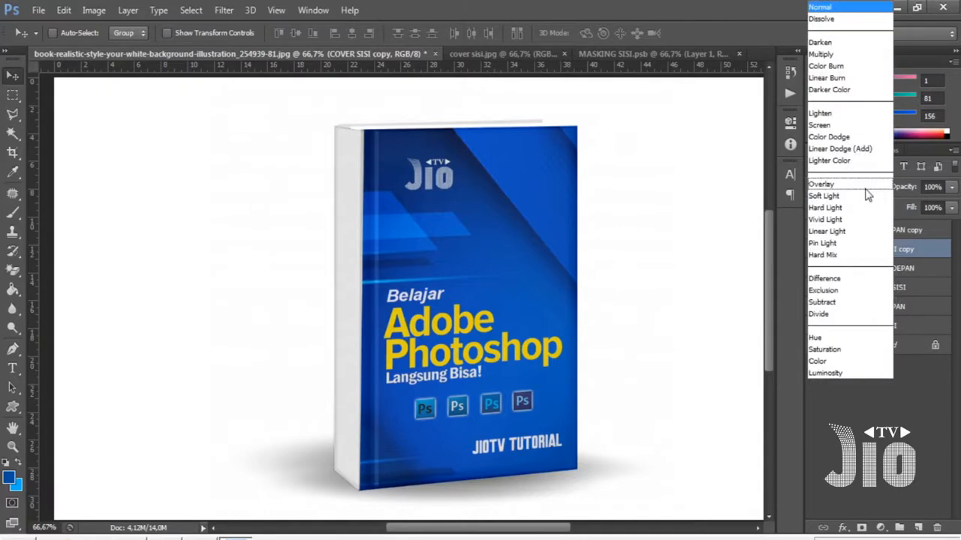
click(845, 79)
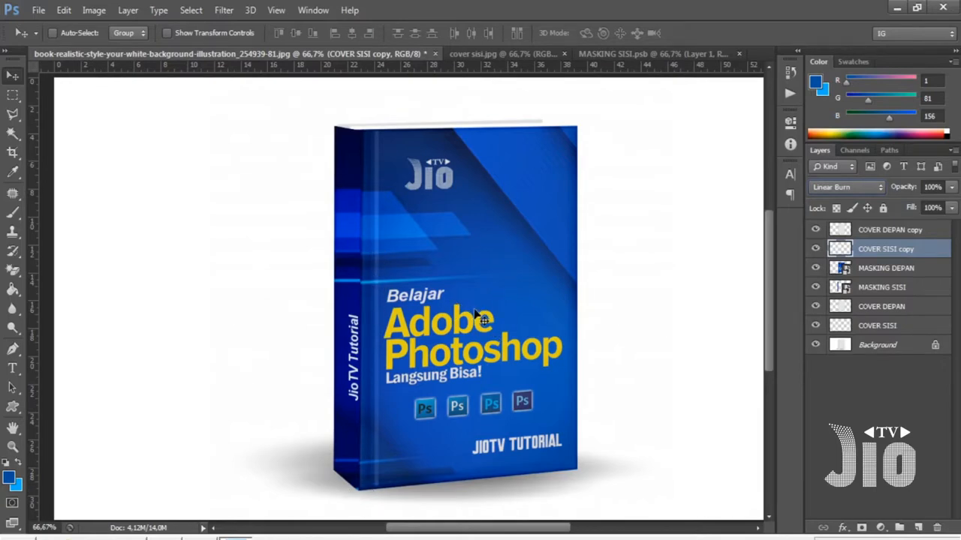
Duplicate the COVER DEPAN layer again, move the new copy to the top of the layer stack, and set its blend mode to Screen.
click(891, 315)
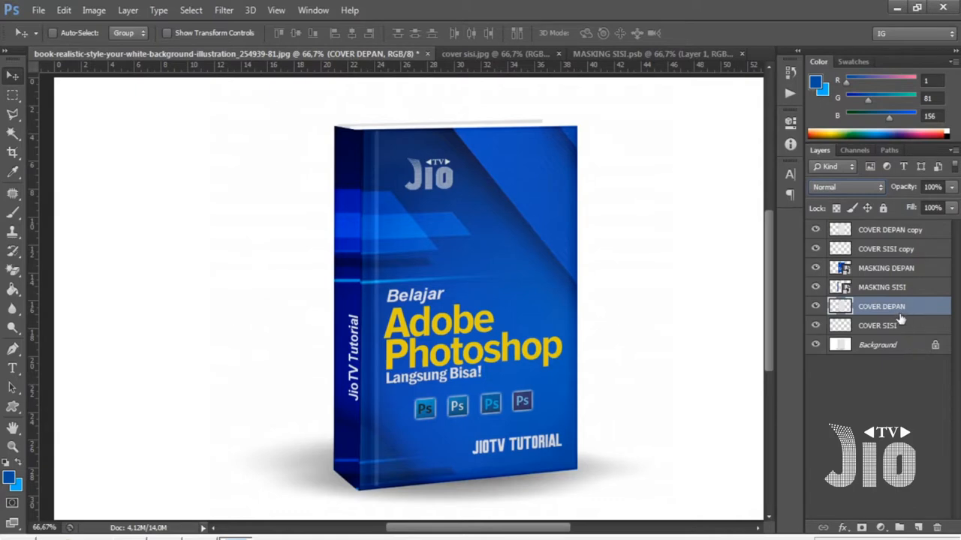
click(12, 98)
click(12, 77)
key(ctrl+j)
drag(898, 311, 901, 237)
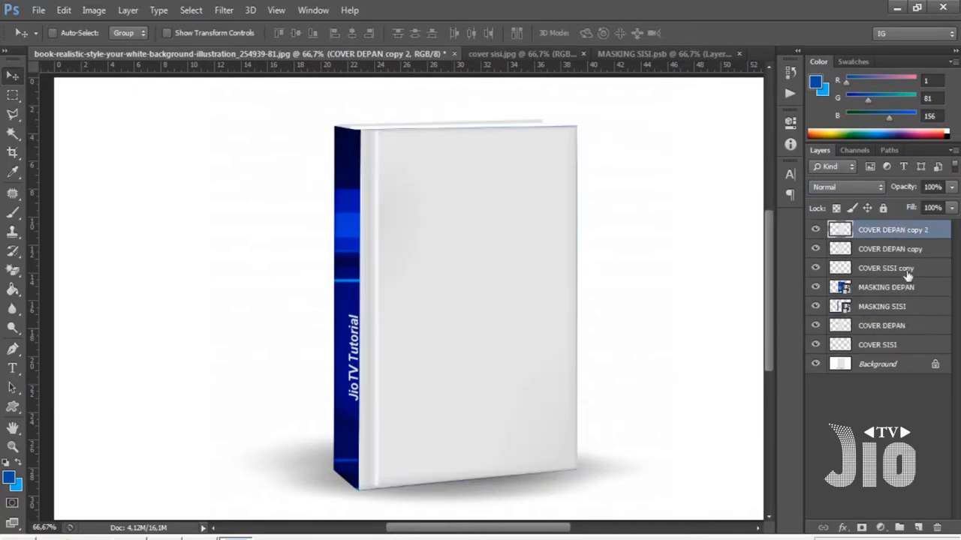
click(863, 187)
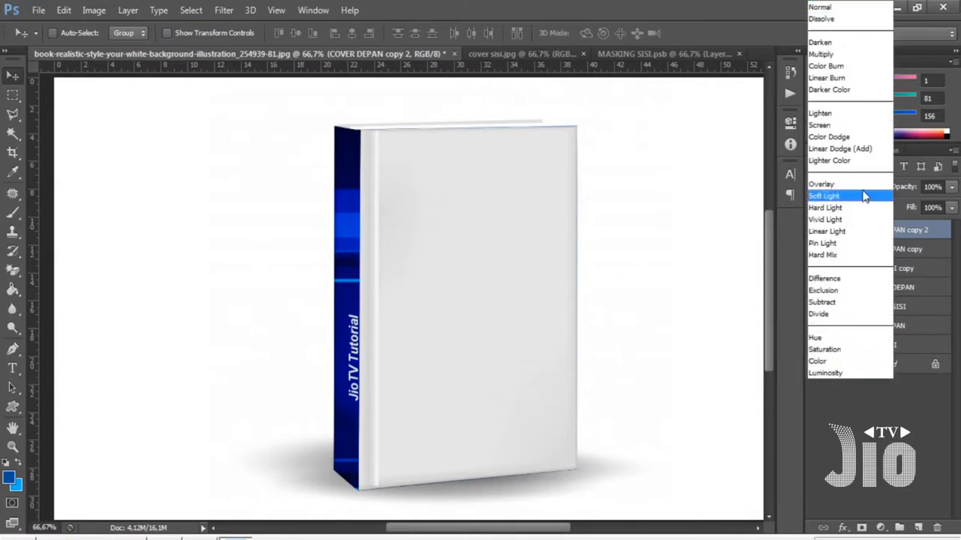
click(861, 116)
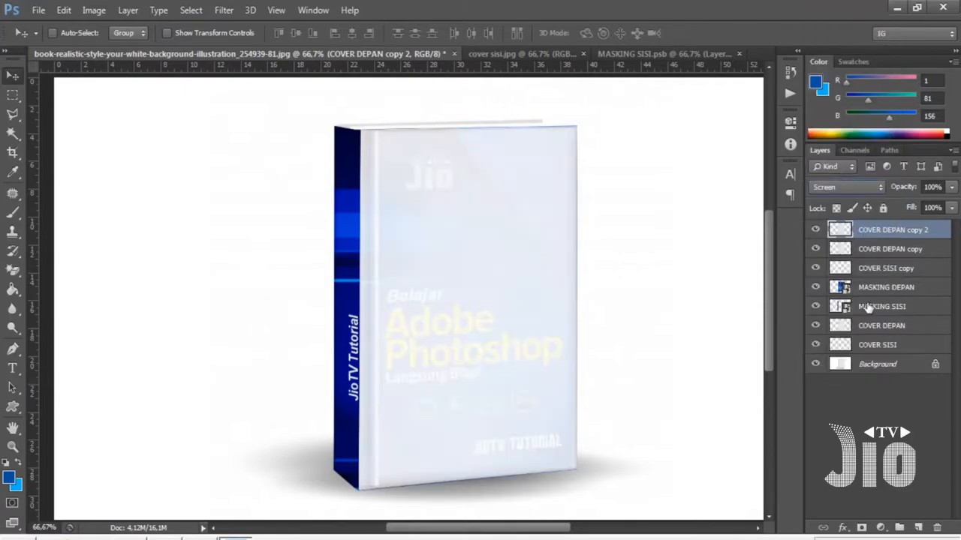
Apply Levels to COVER DEPAN copy 2 with input black at 233 and output black at 12.
click(94, 9)
mouse_move(116, 48)
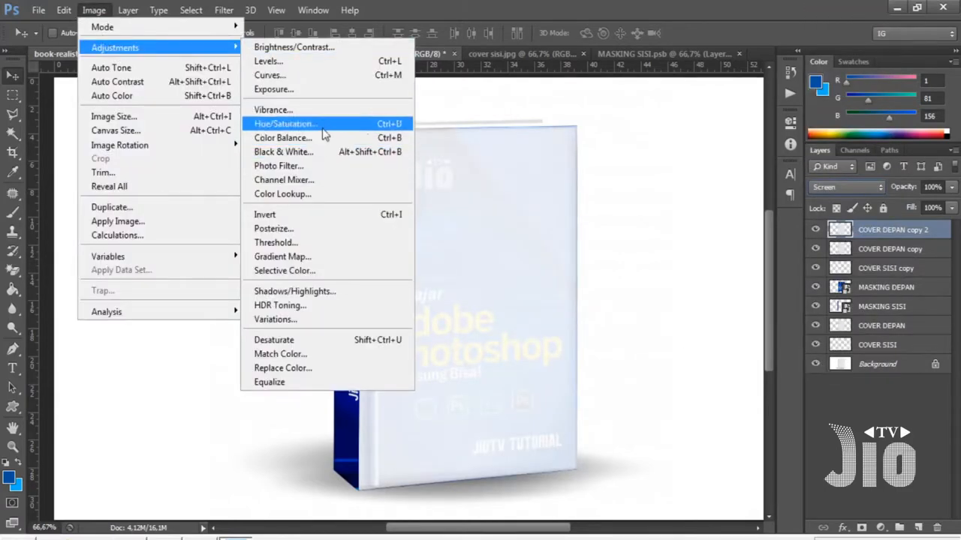
click(321, 64)
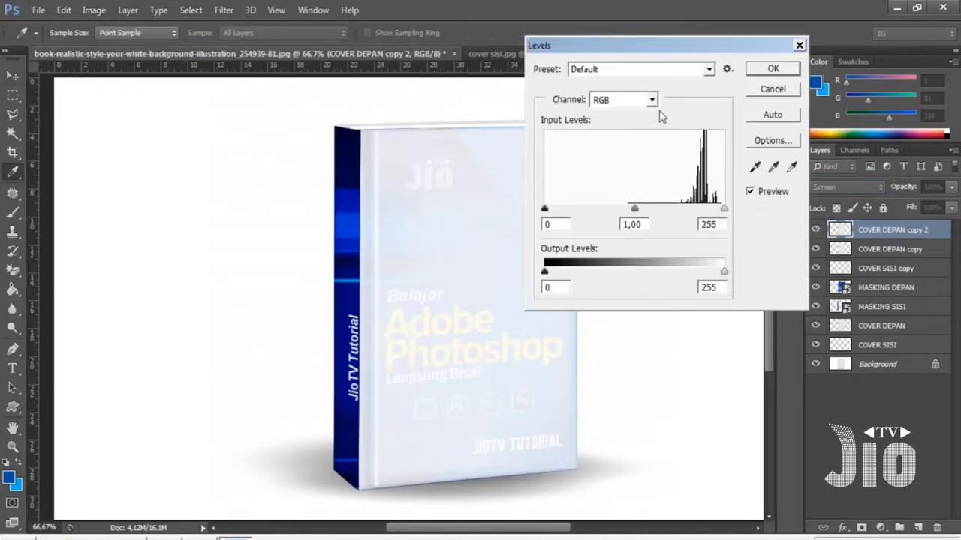
drag(675, 55, 760, 27)
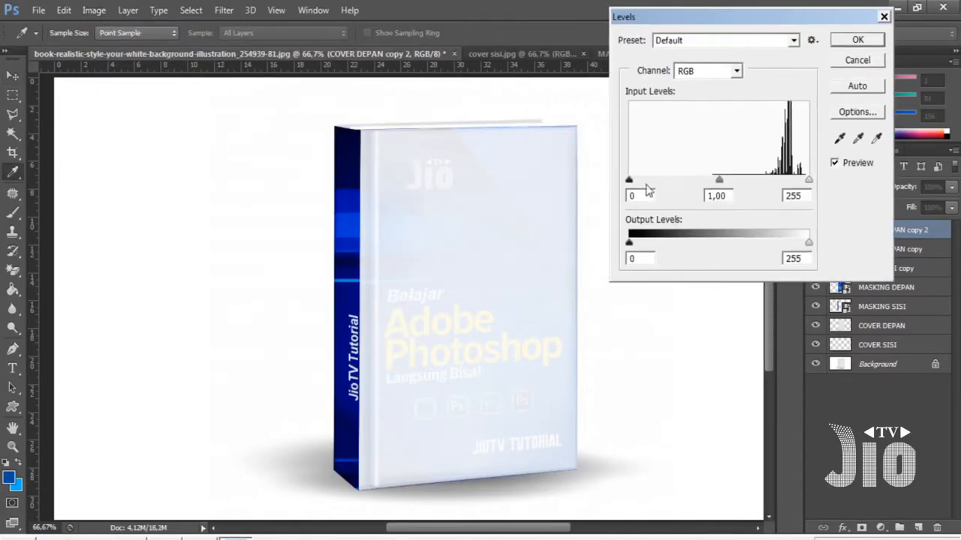
drag(629, 180, 794, 185)
mouse_move(807, 242)
mouse_down()
mouse_move(791, 243)
mouse_move(820, 242)
mouse_up()
mouse_move(630, 244)
mouse_down()
mouse_move(655, 243)
mouse_move(637, 248)
mouse_up()
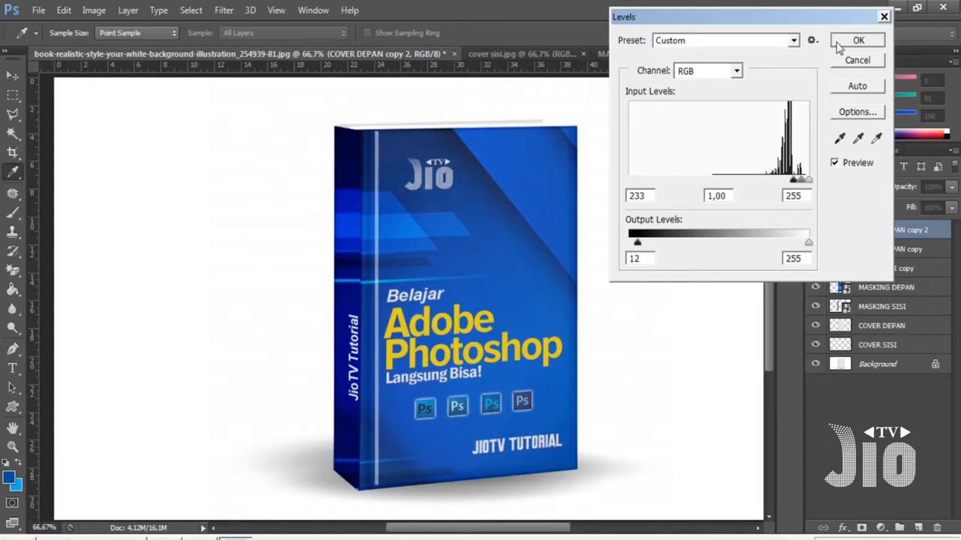
click(857, 39)
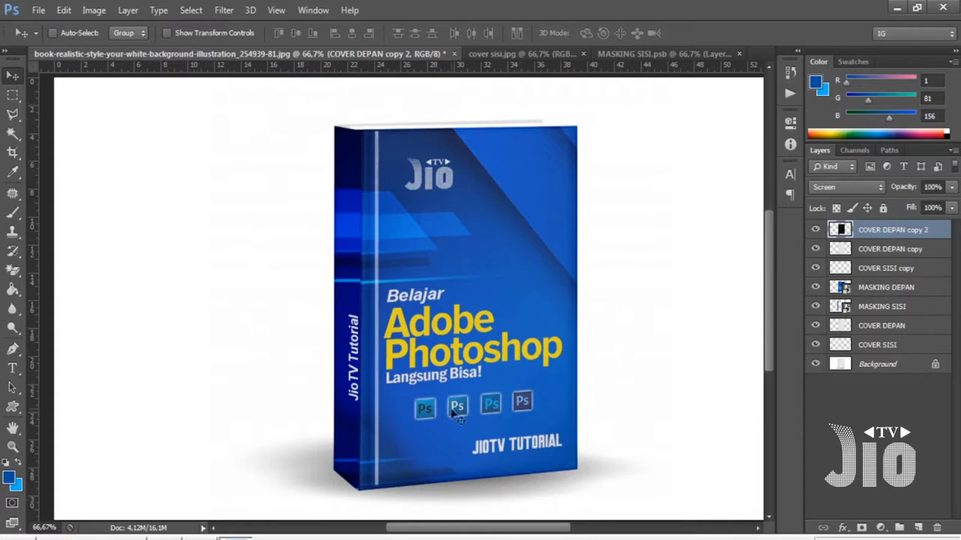
Outline the grey upper edge strip of the back cover with the Polygonal Lasso, from its far end to the spine corner and back.
key(ctrl+plus)
key(ctrl+plus)
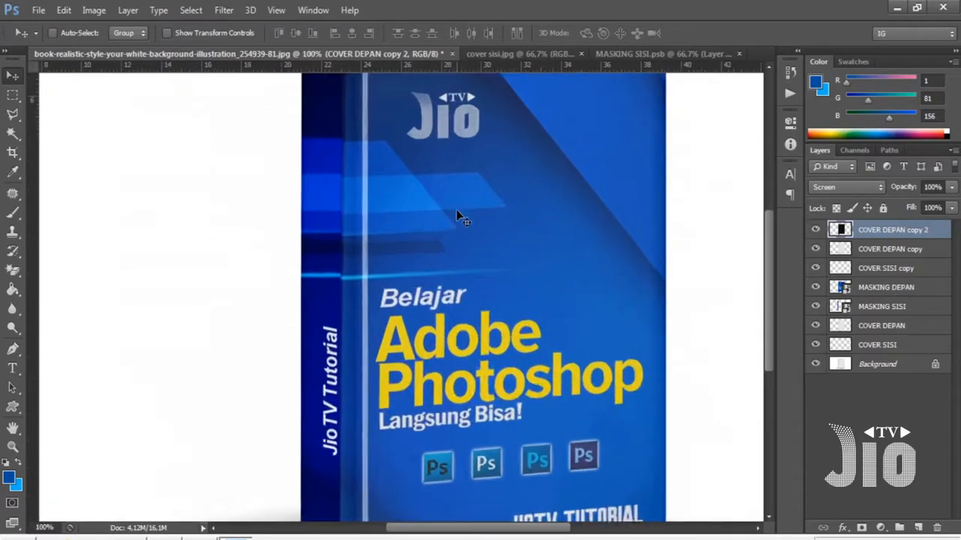
drag(433, 180, 366, 357)
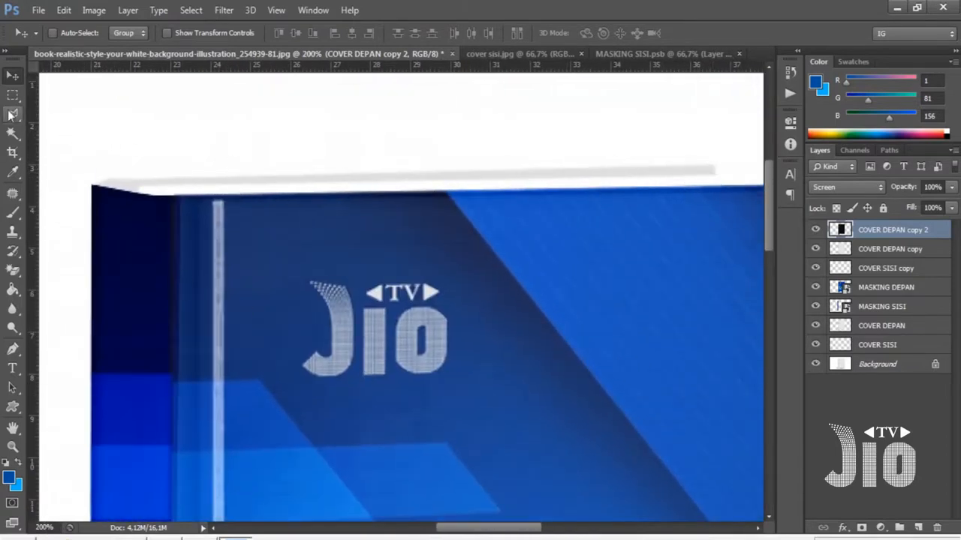
key(l)
click(716, 167)
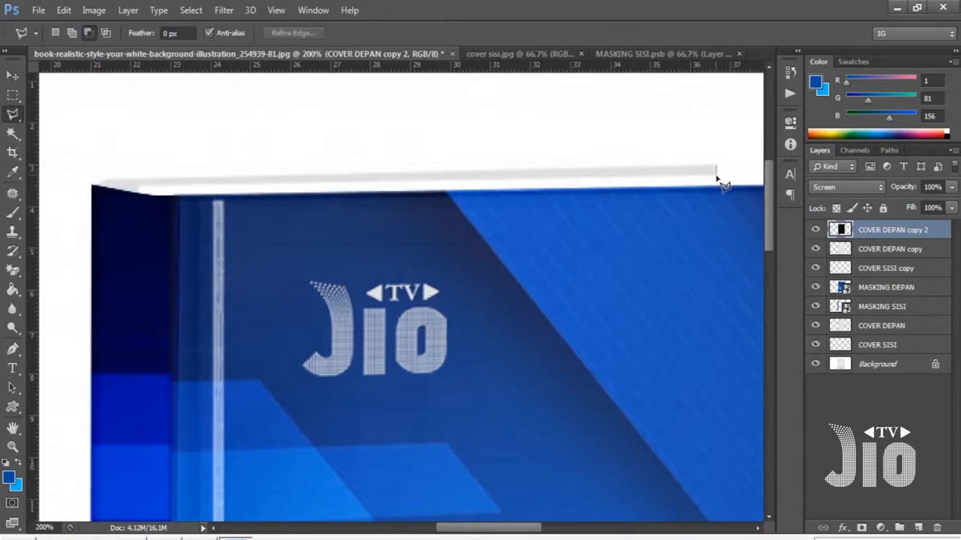
click(716, 177)
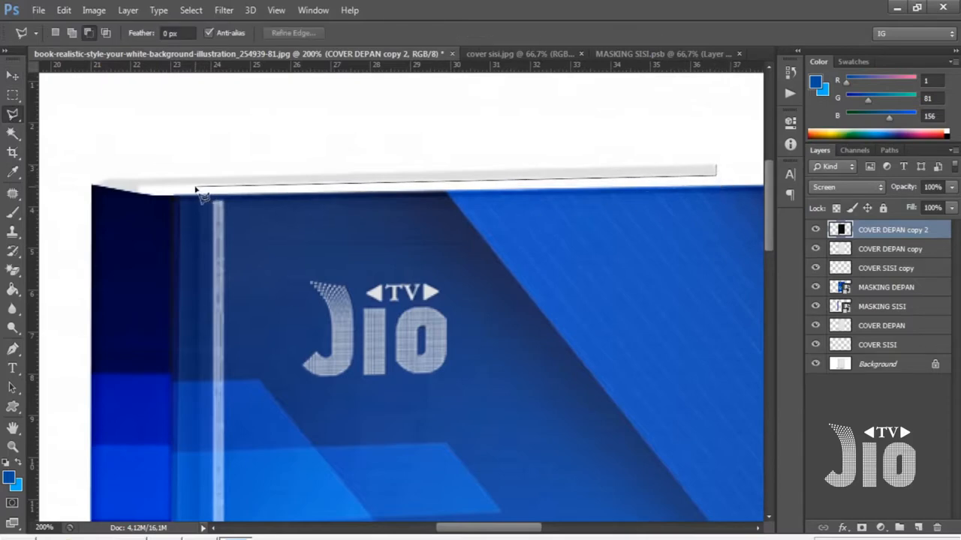
click(138, 193)
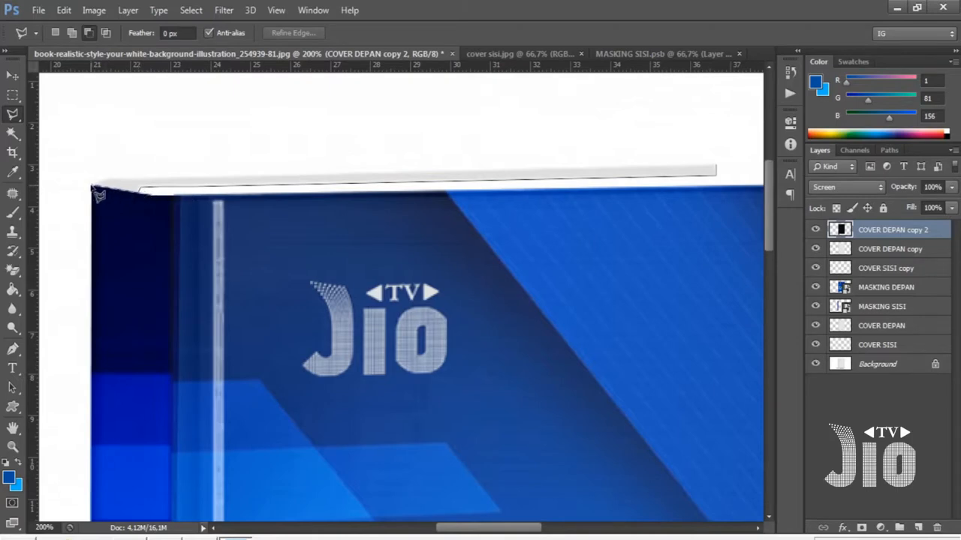
click(96, 182)
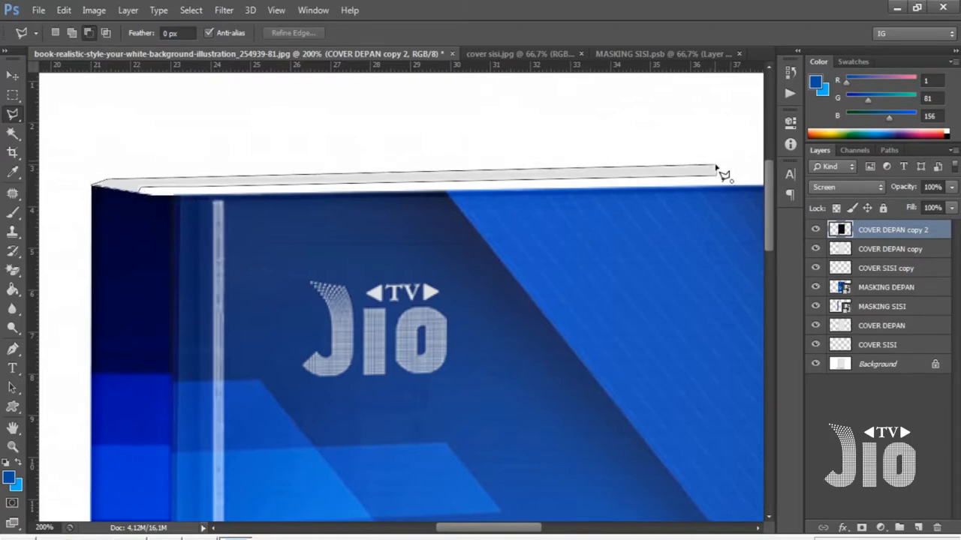
click(716, 167)
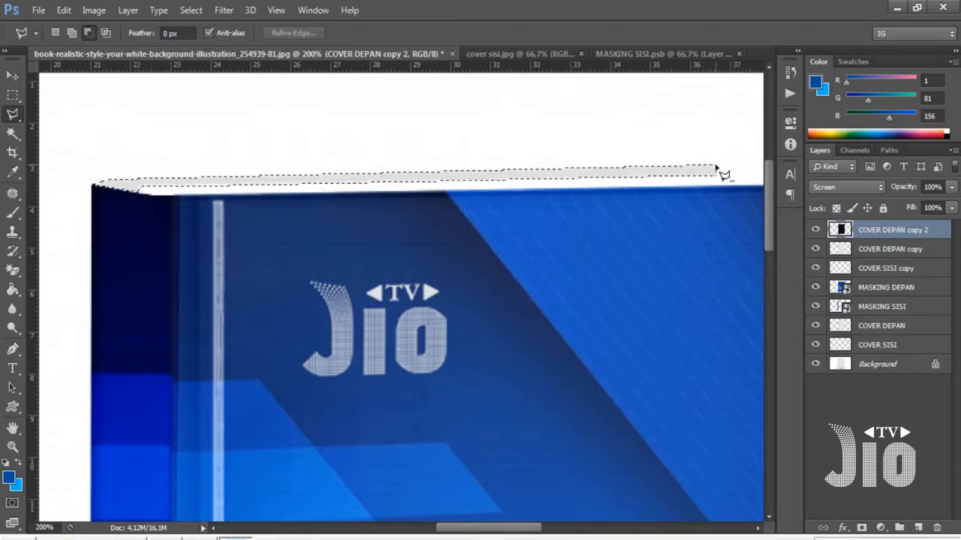
Add a new layer directly above Background and name it SISI ATAS.
click(917, 527)
drag(892, 235, 887, 383)
double_click(870, 364)
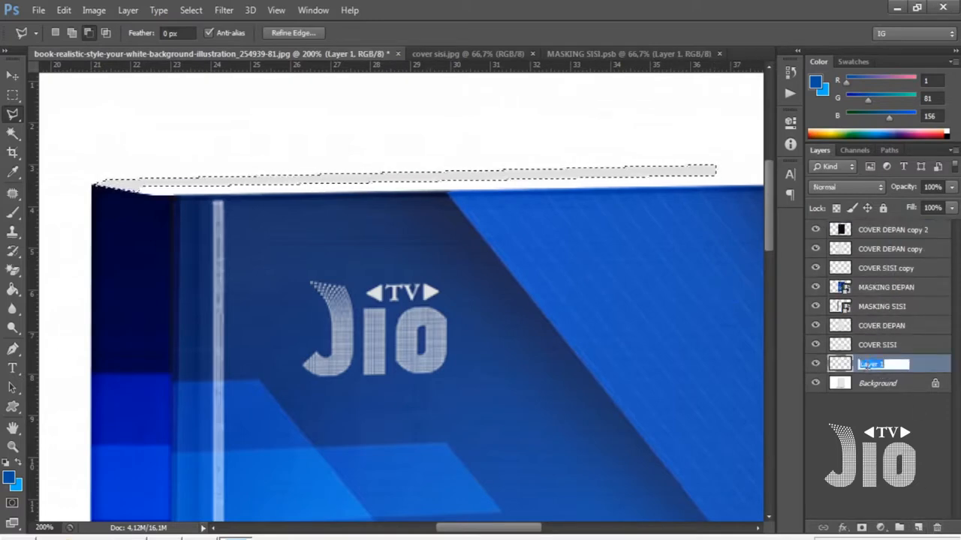
text(SISI ATAS)
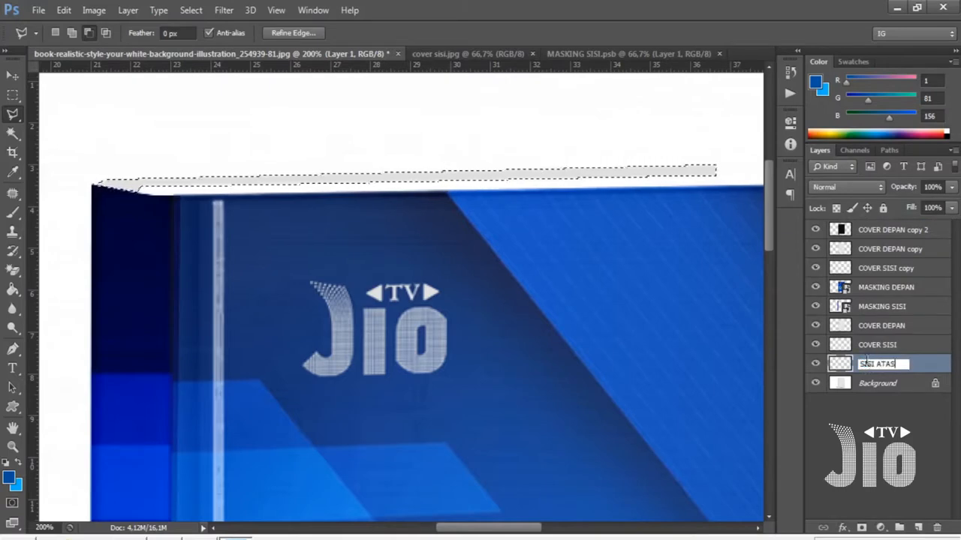
key(Return)
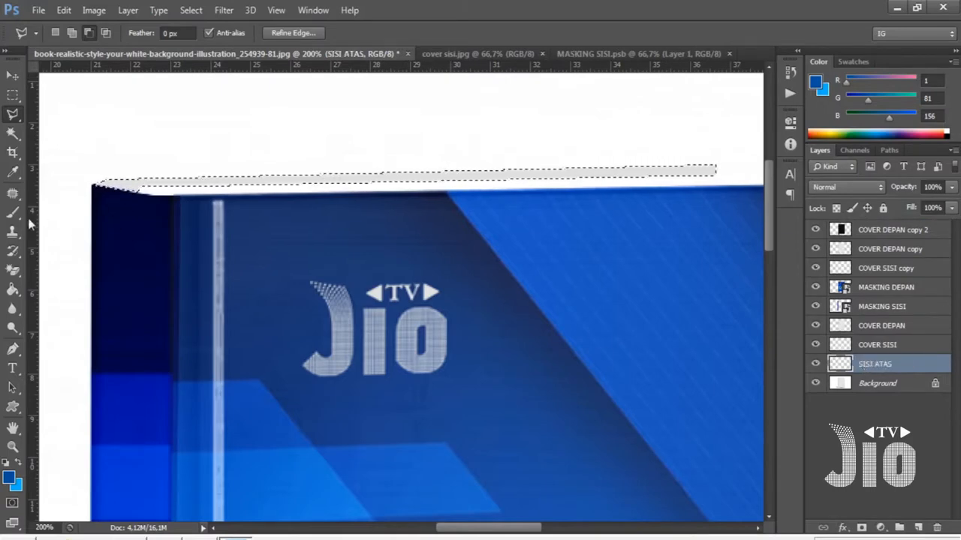
Set the foreground color to RGB 3, 58, 110 and brush over the spine end of the selected strip on SISI ATAS.
drag(13, 212, 45, 223)
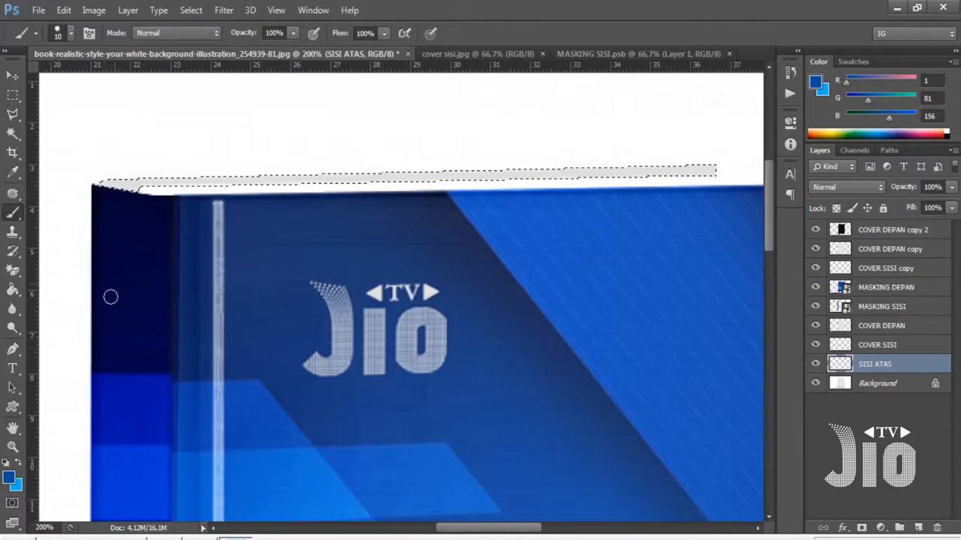
click(9, 478)
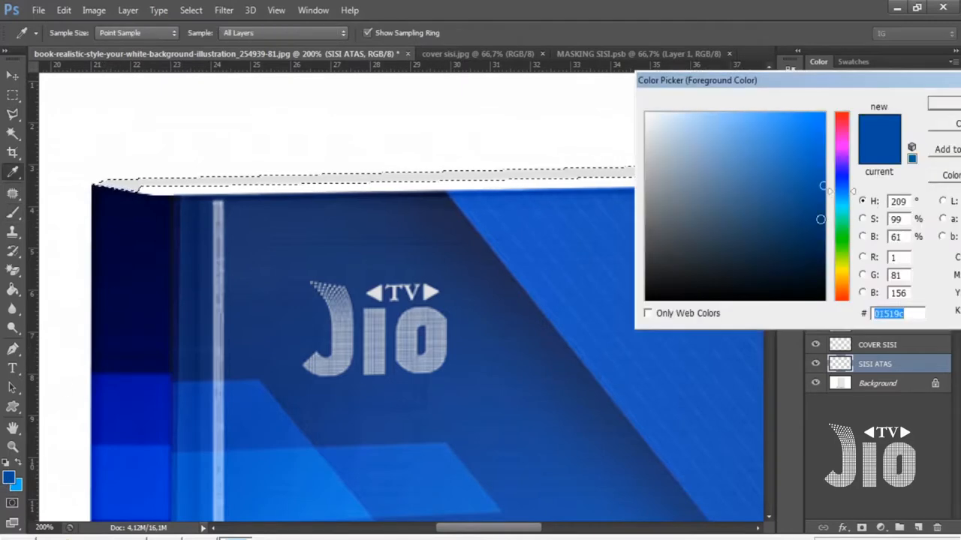
click(820, 219)
click(943, 111)
mouse_move(107, 188)
mouse_down()
mouse_move(100, 184)
mouse_move(144, 180)
mouse_move(135, 179)
mouse_up()
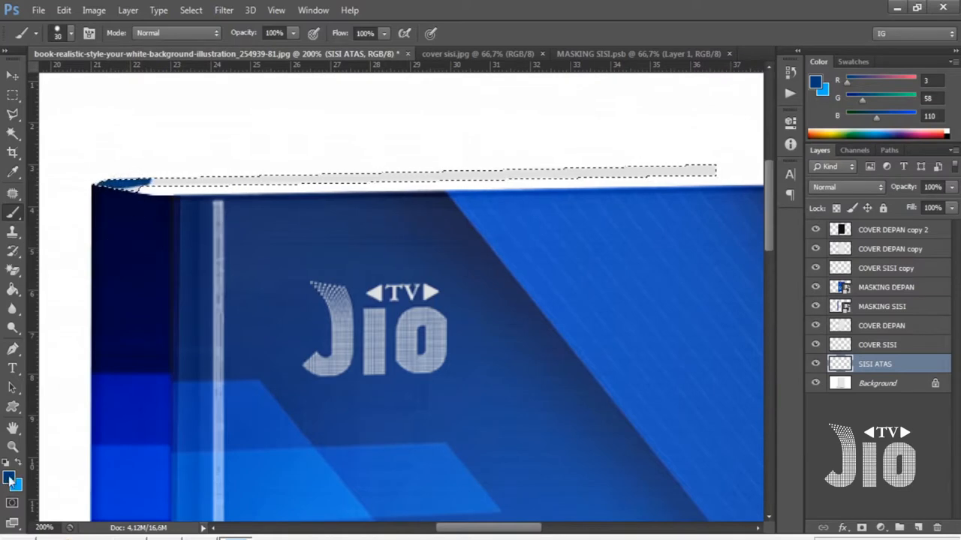
Change the foreground color to #03196e and brush along the whole selected strip on SISI ATAS.
click(9, 478)
drag(844, 191, 845, 185)
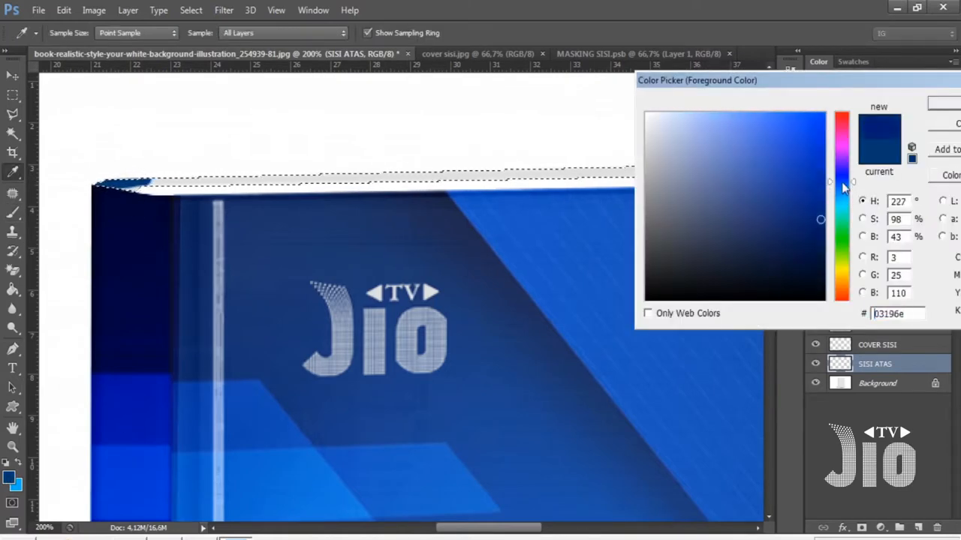
key(Return)
key(b)
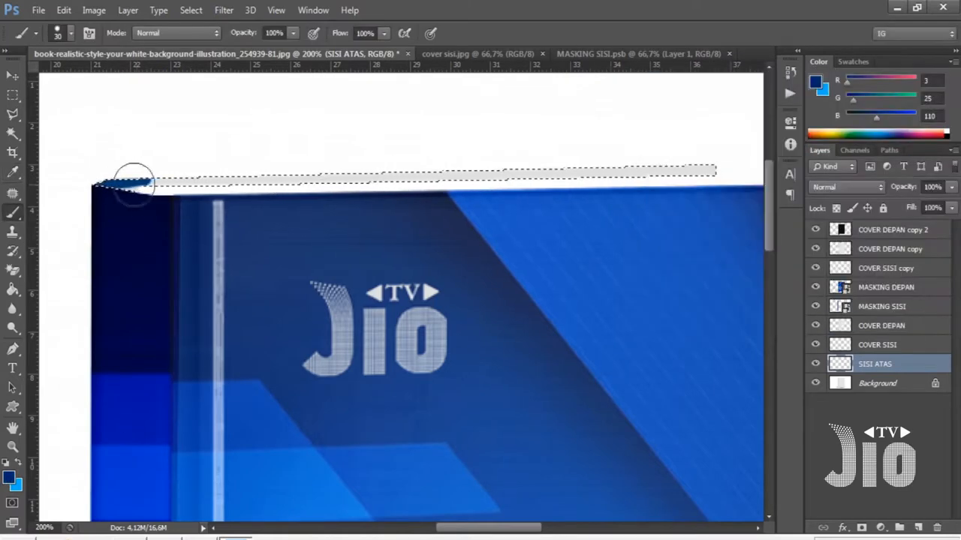
mouse_move(128, 183)
mouse_down()
mouse_move(359, 165)
mouse_move(722, 166)
mouse_up()
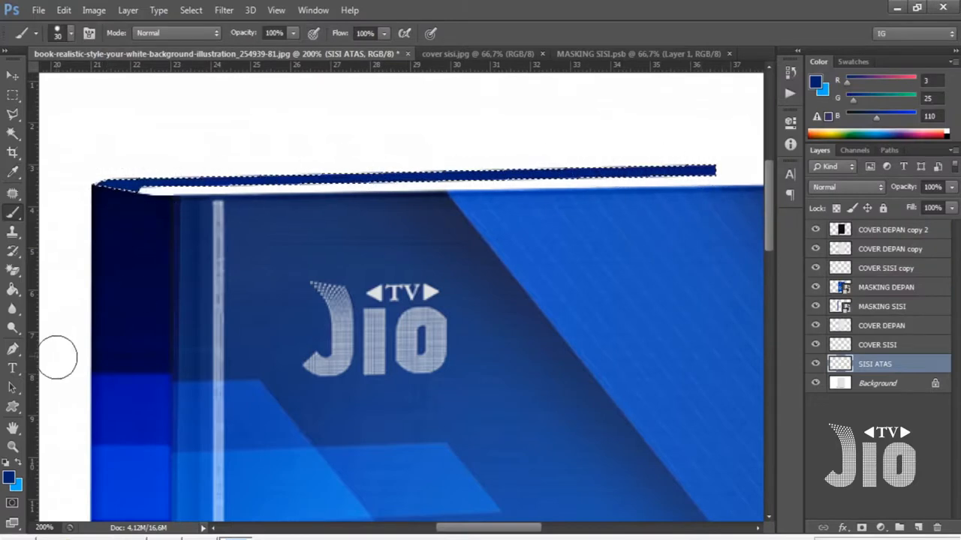
Sample the dark navy from the spine, repaint the whole selected strip on SISI ATAS with a 30 px brush, and deselect.
alt+click(159, 231)
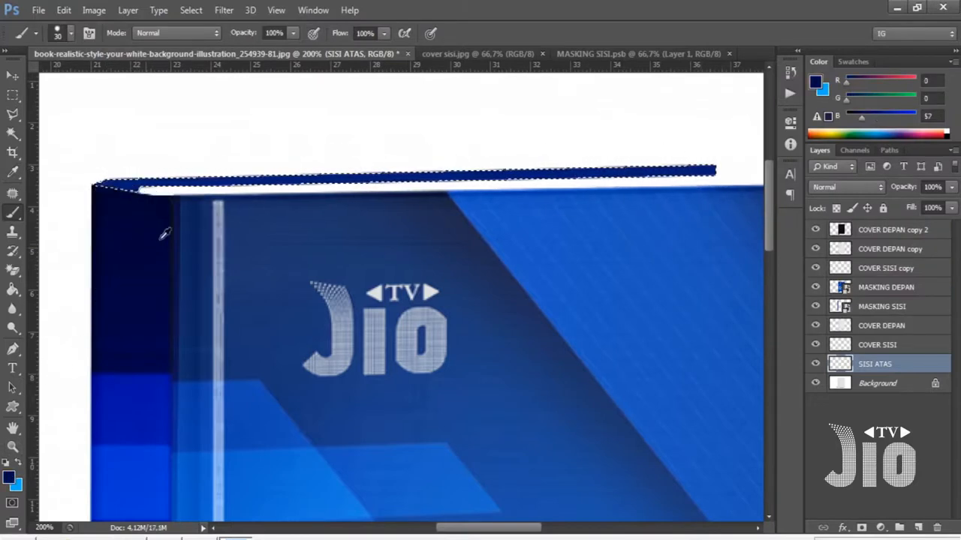
mouse_move(105, 184)
mouse_down()
mouse_move(292, 170)
mouse_move(573, 173)
mouse_move(720, 164)
mouse_up()
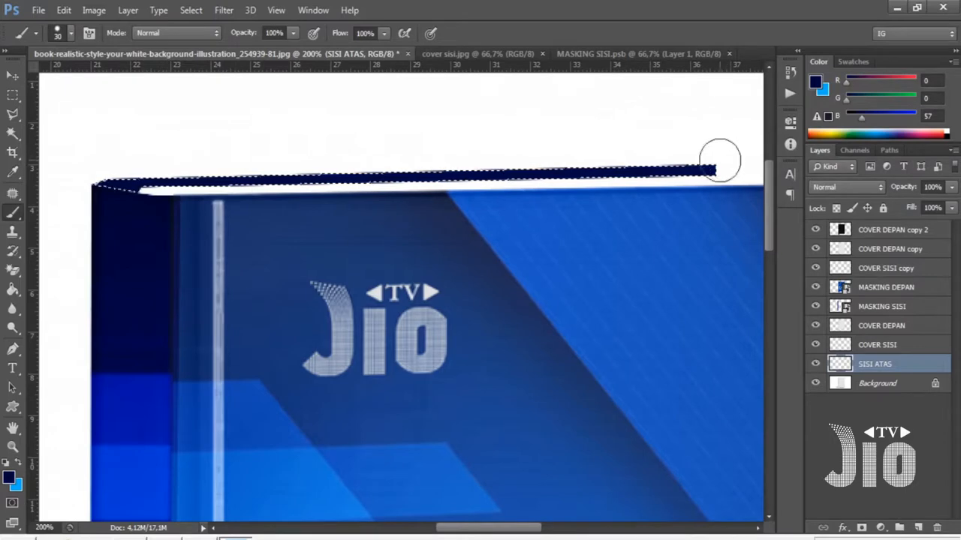
key(ctrl+minus)
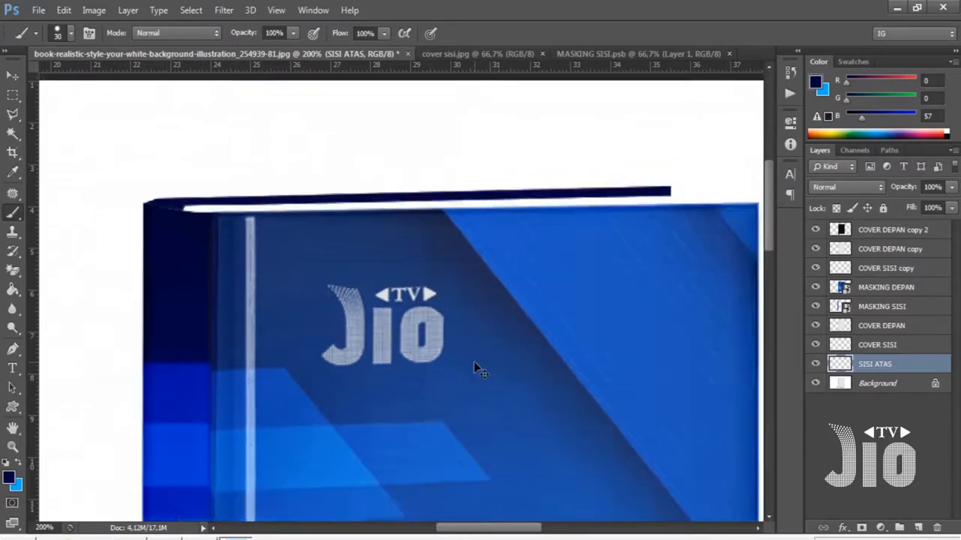
scroll(506, 325, down, 3)
scroll(506, 325, down, 3)
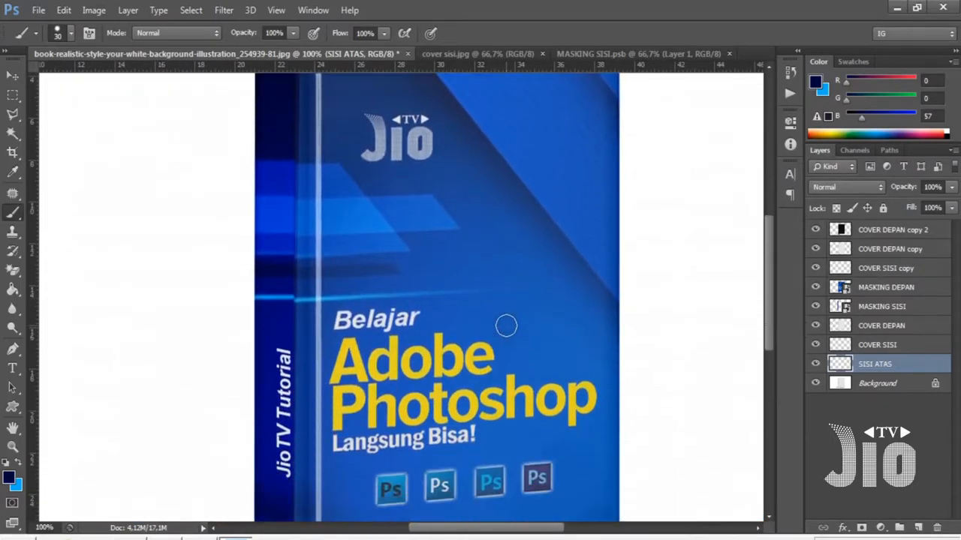
key(ctrl+minus)
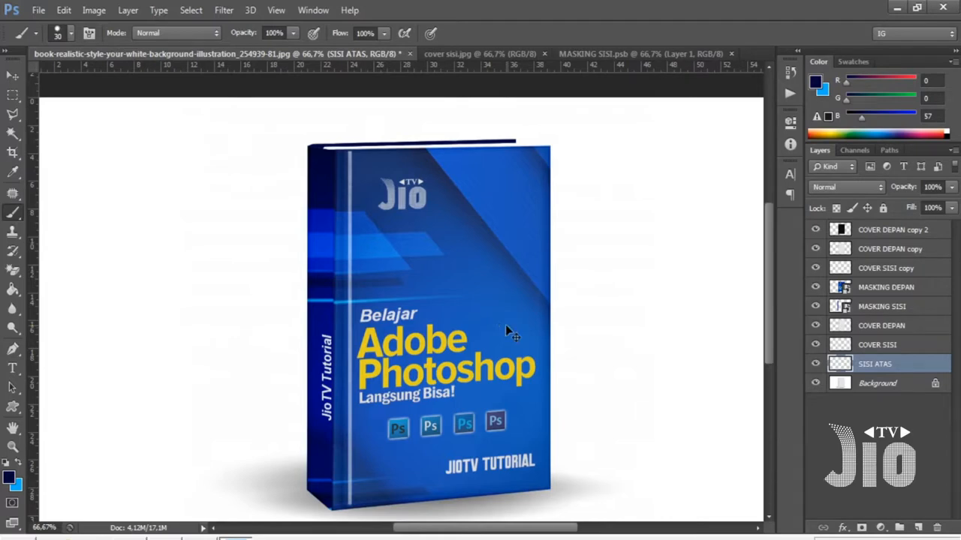
key(ctrl+minus)
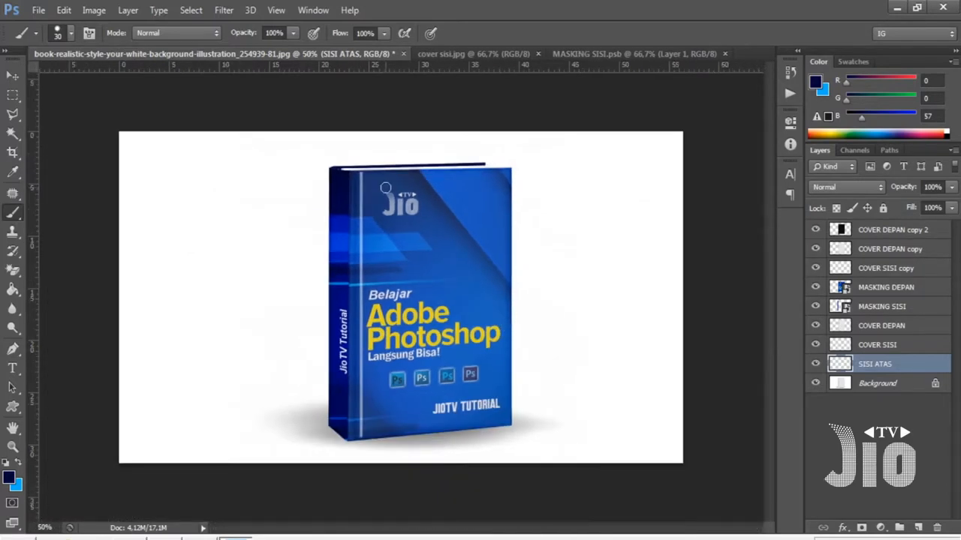